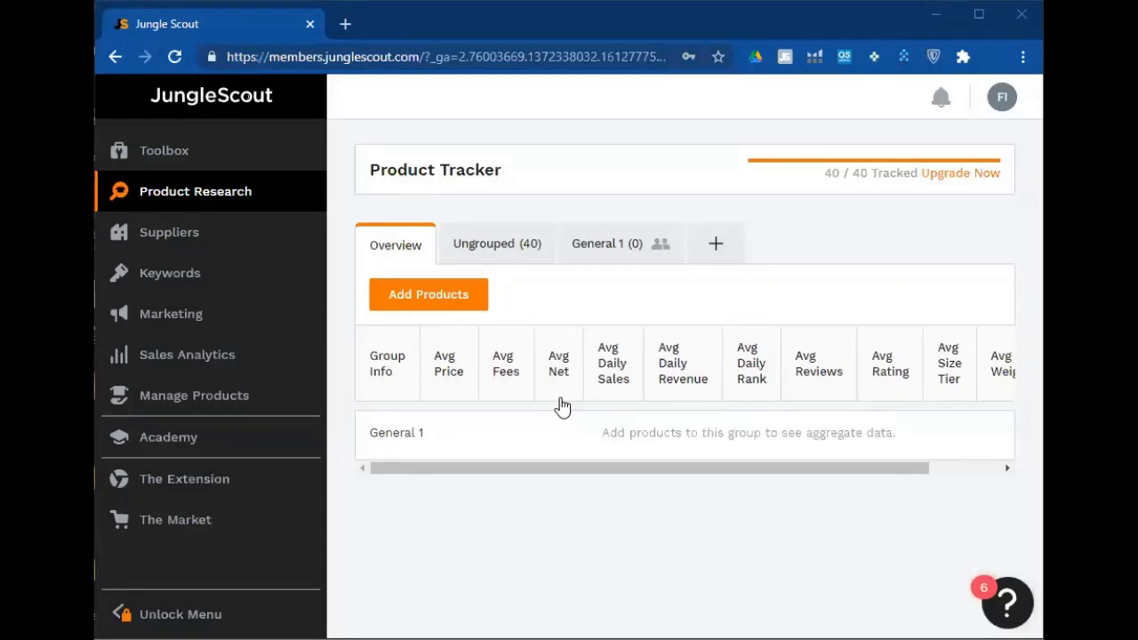
# Expand the Product Research section in Jungle Scout's left sidebar
pyautogui.click(181, 206)
# Open Product Database, widen the window so Black Box filters fit one row, and return to Jungle Scout
pyautogui.click(206, 224)
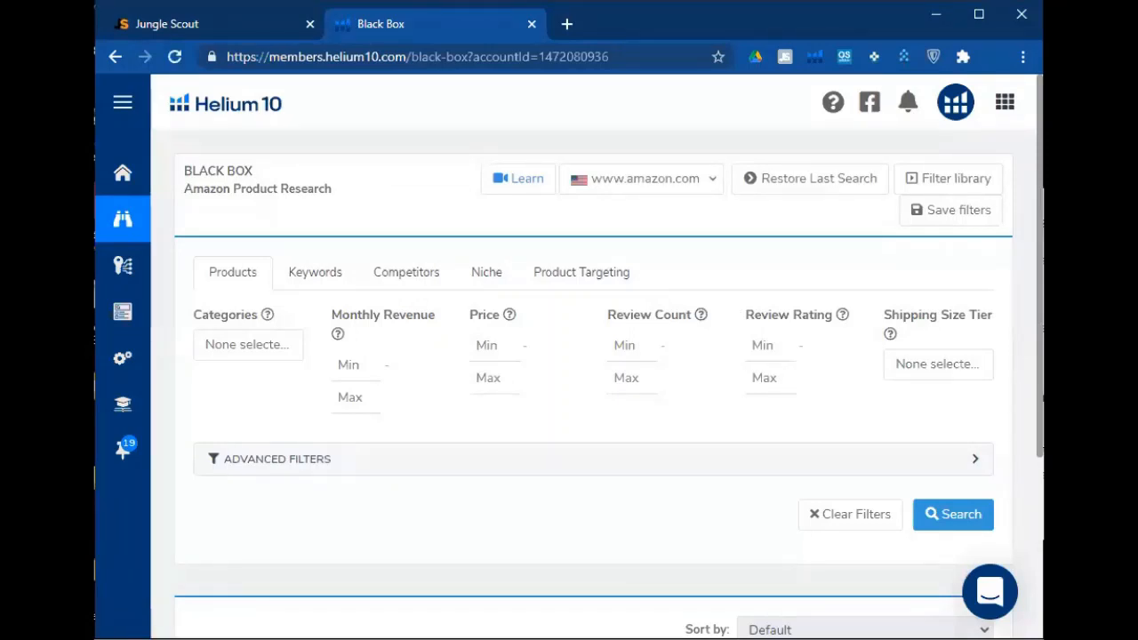
pyautogui.moveTo(1043, 356); pyautogui.dragTo(1097, 356)
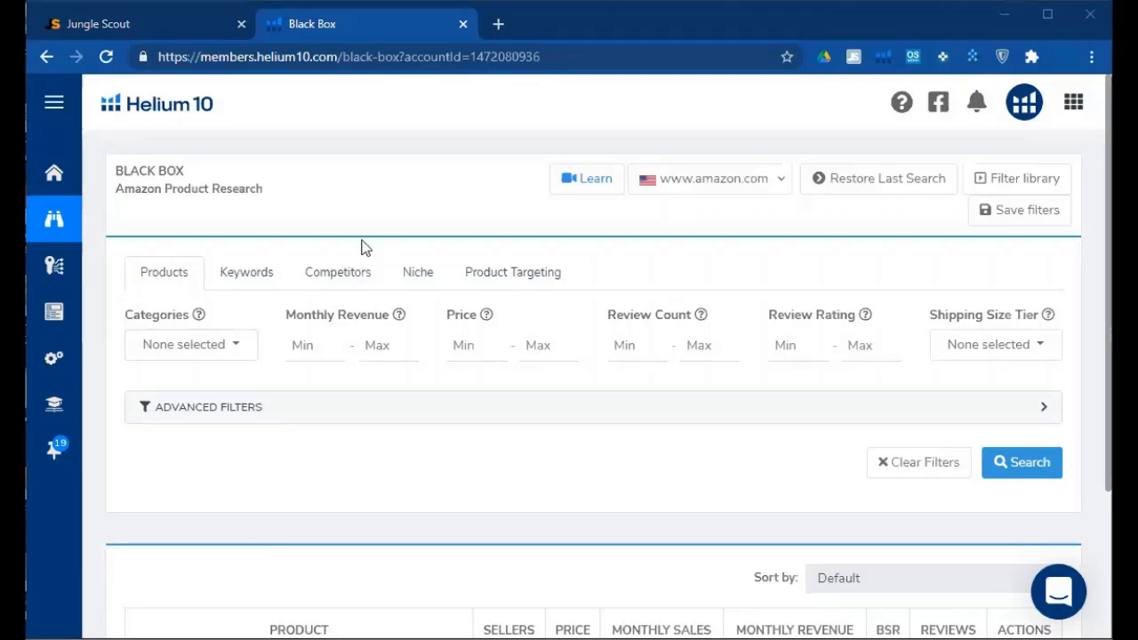
pyautogui.click(119, 23)
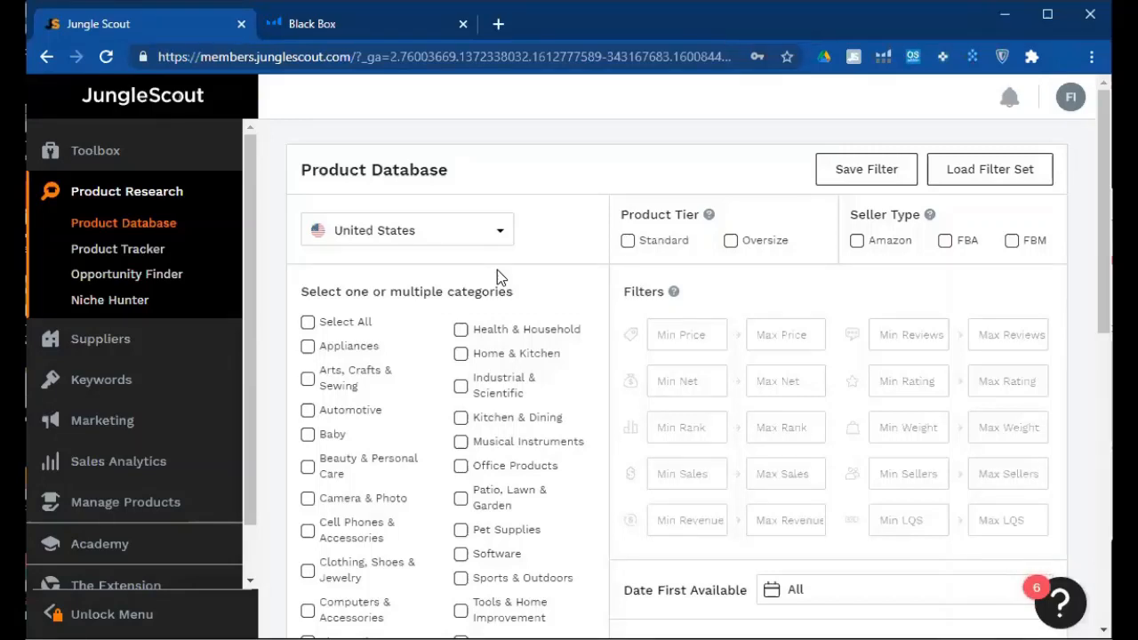
# Keep United States selected in the marketplace country dropdown
pyautogui.click(495, 235)
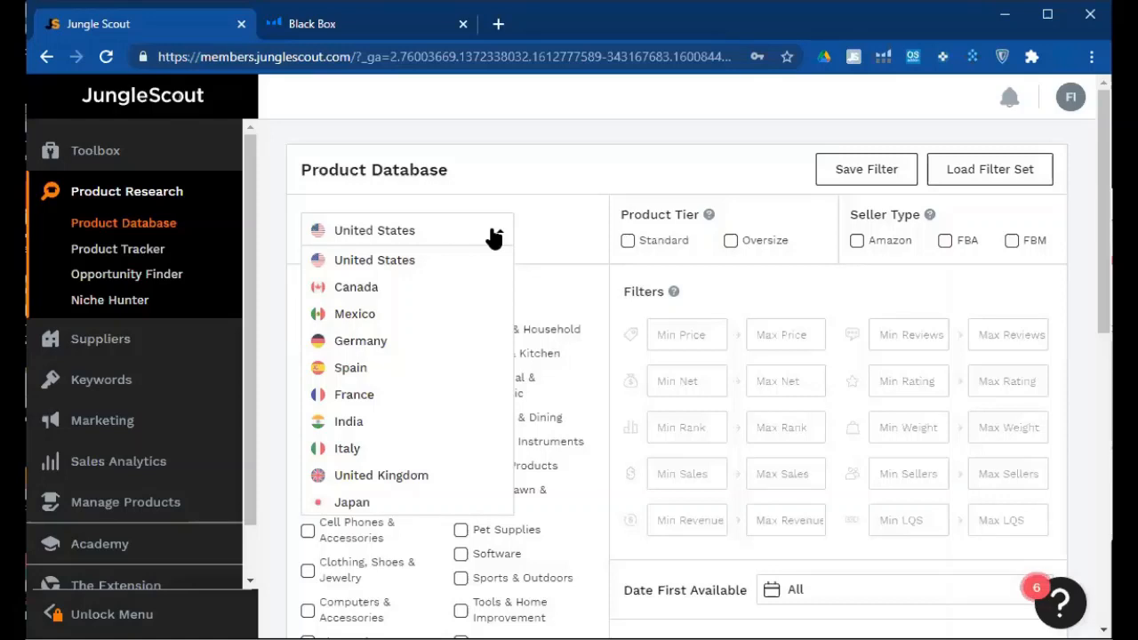
pyautogui.click(447, 233)
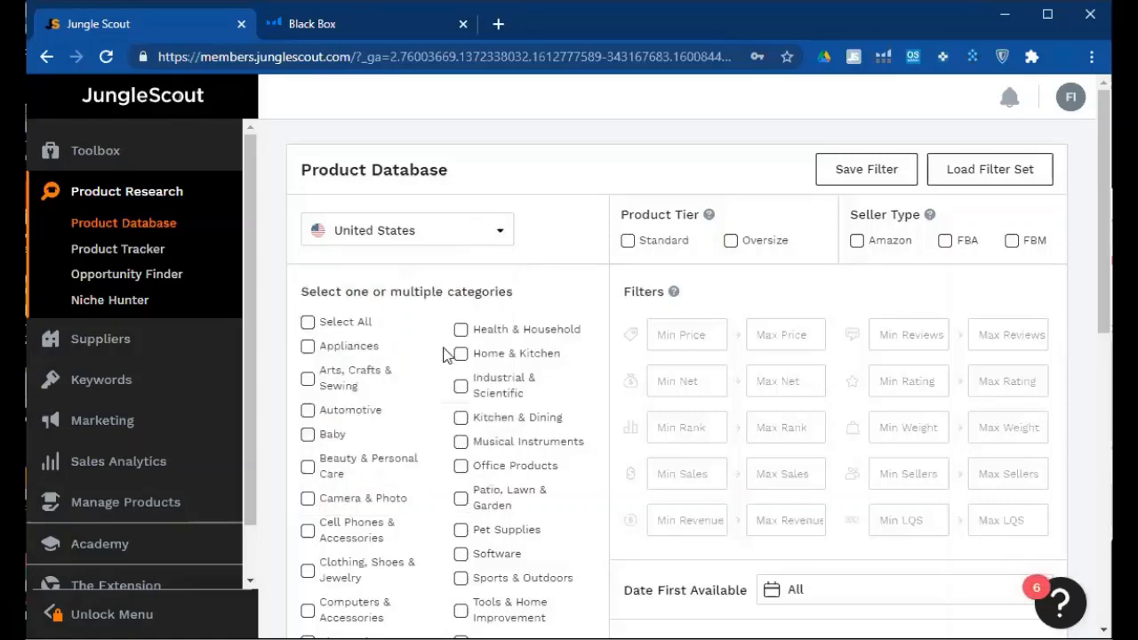
# Tick the Home & Kitchen and Kitchen & Dining category checkboxes
pyautogui.scroll(-1, 419, 330)
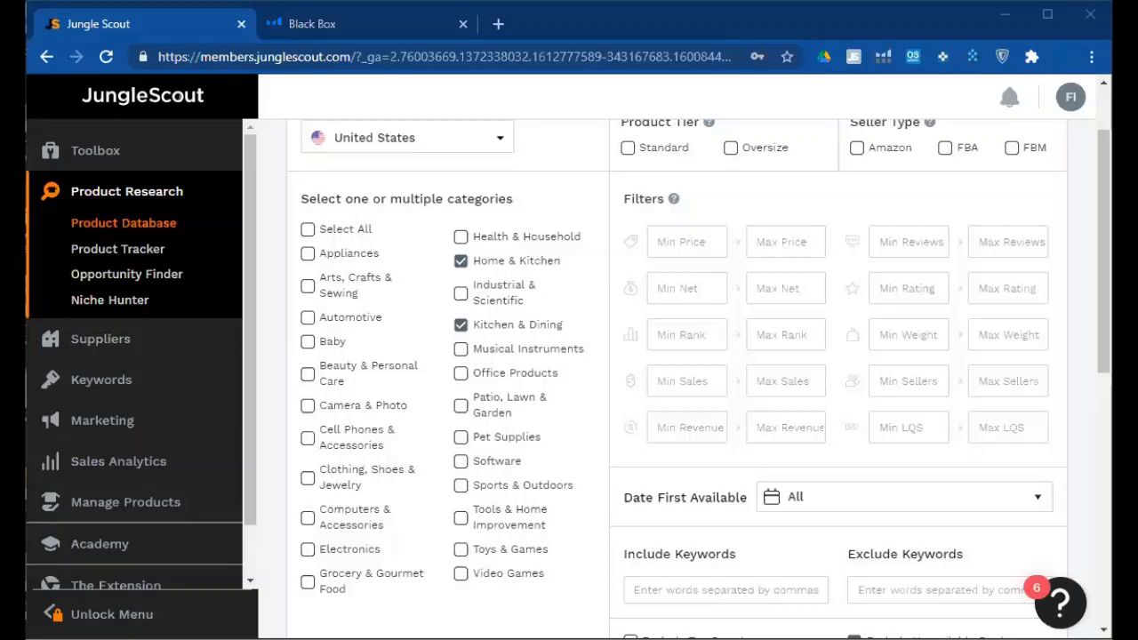
pyautogui.scroll(1, 667, 289)
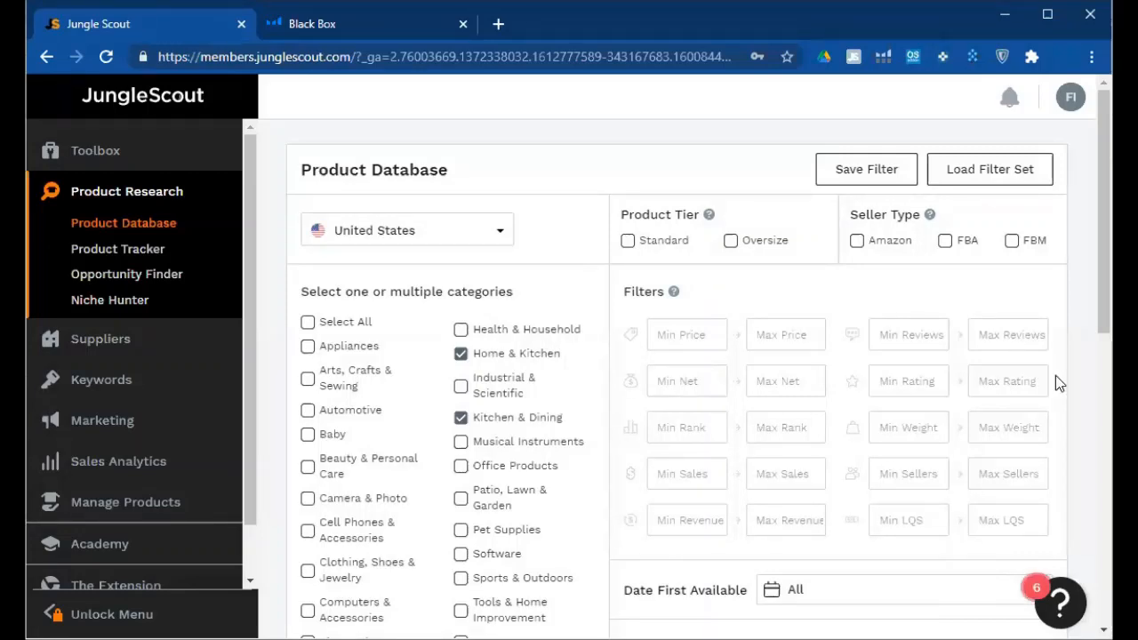
# Tick the Standard product tier and the FBA and FBM seller types
pyautogui.click(673, 247)
pyautogui.click(976, 247)
pyautogui.click(1011, 242)
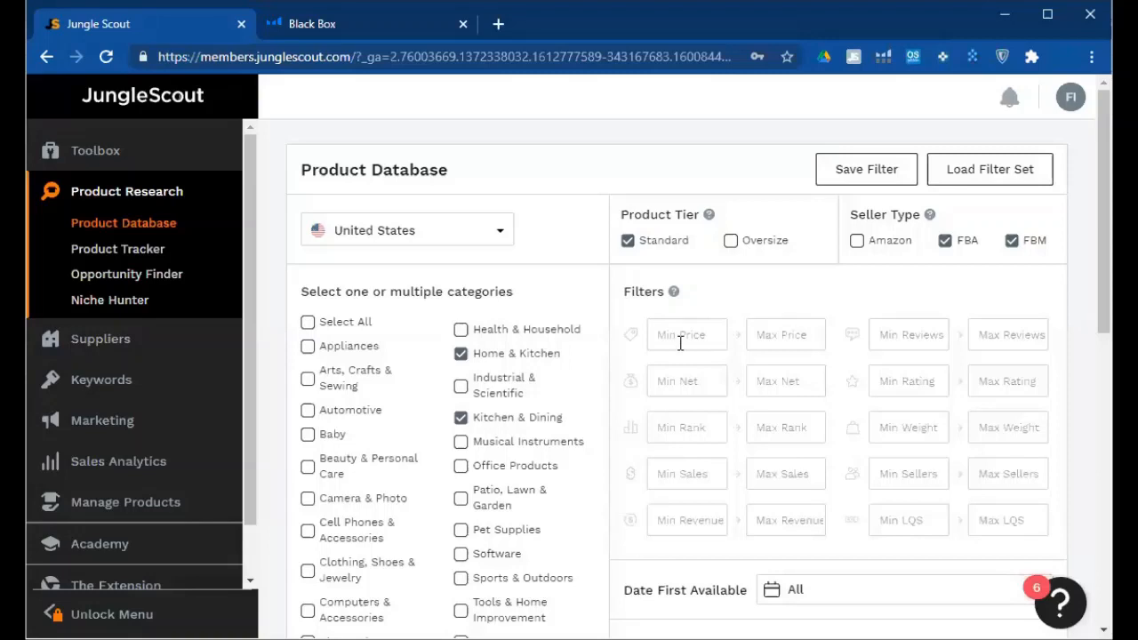
pyautogui.scroll(-1, 668, 246)
pyautogui.scroll(-1, 663, 241)
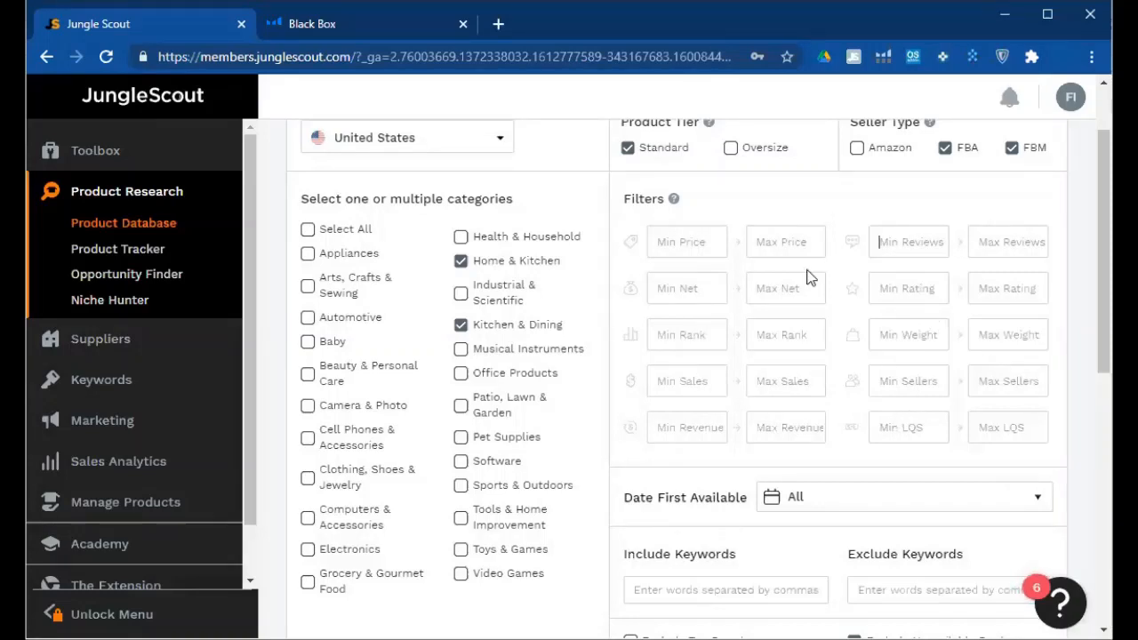
# Enter 15 in the Min Price field and commit it
pyautogui.click(701, 243)
pyautogui.click(678, 289)
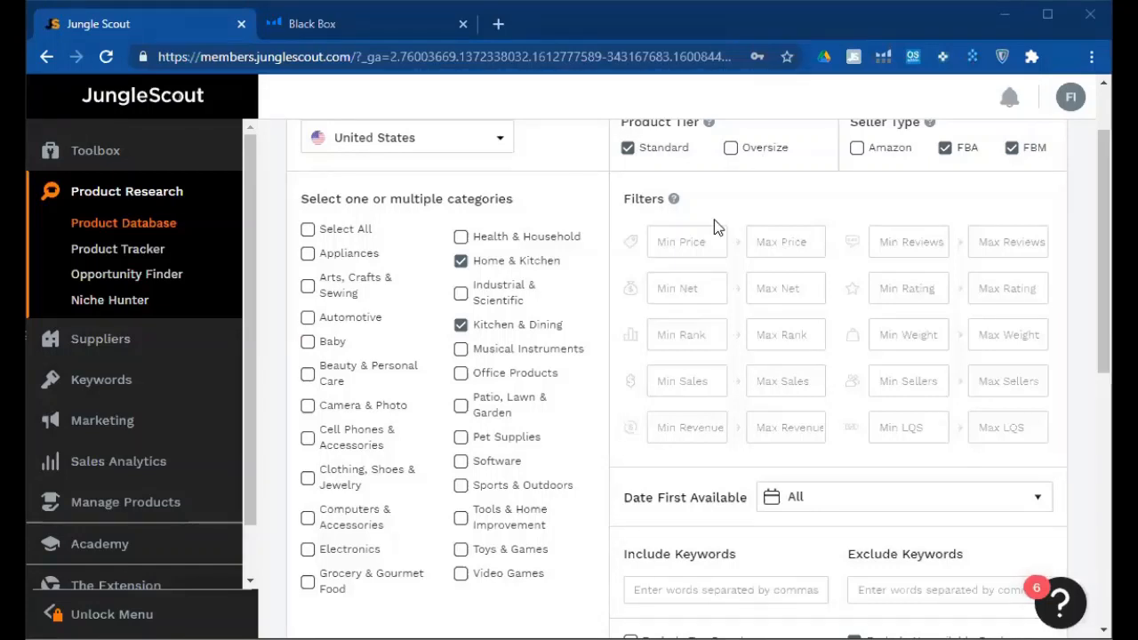
pyautogui.click(675, 241)
pyautogui.write('15')
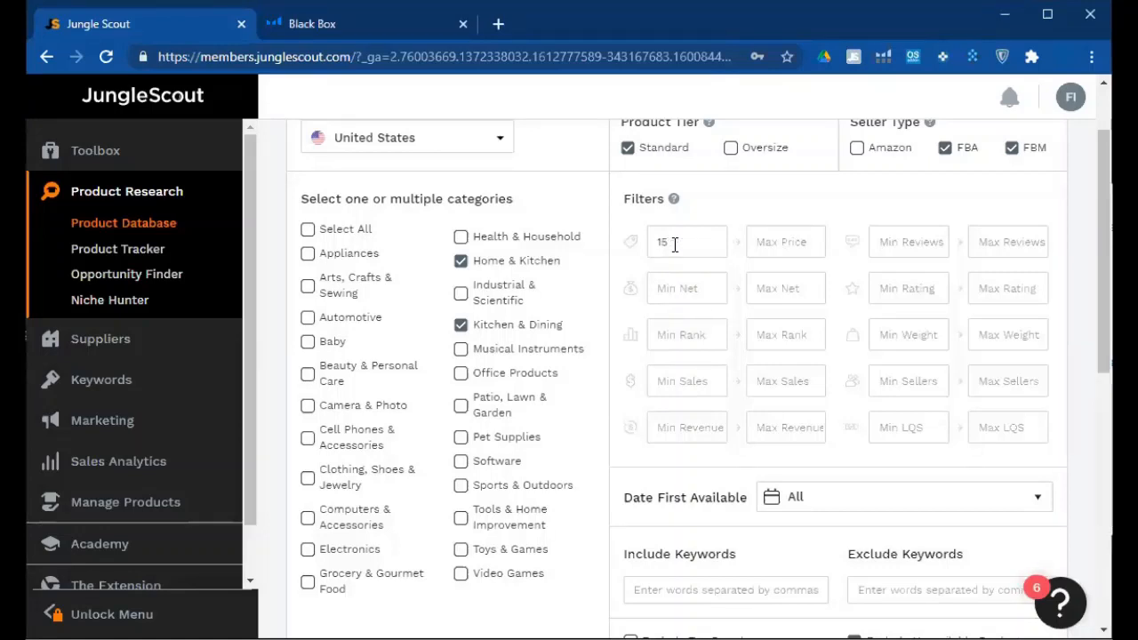
pyautogui.click(758, 286)
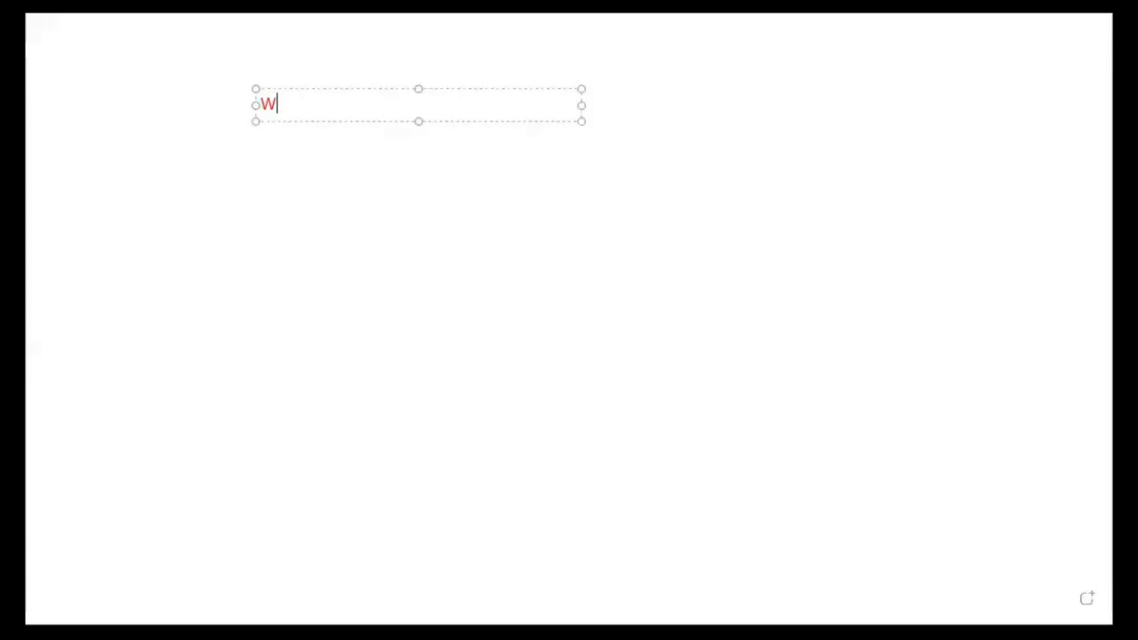
# Type the heading 'What are my goals and current standing', correcting the 'goalds' typo
pyautogui.write('hat are my goalds')
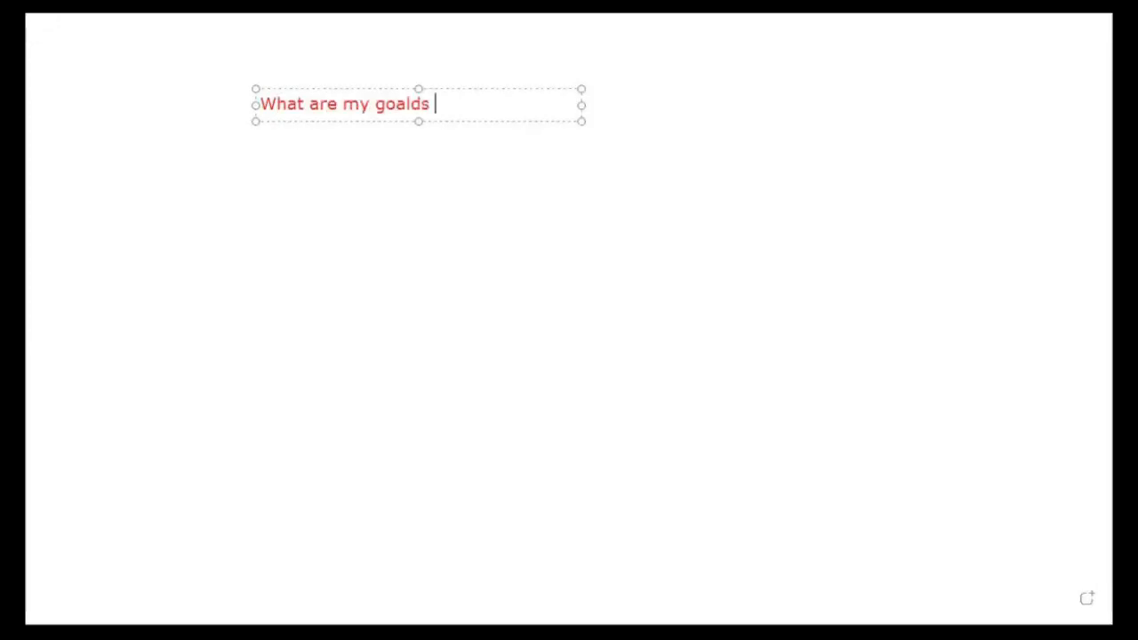
pyautogui.press('BackSpace')
pyautogui.press('BackSpace')
pyautogui.press('BackSpace')
pyautogui.write('s and curren')
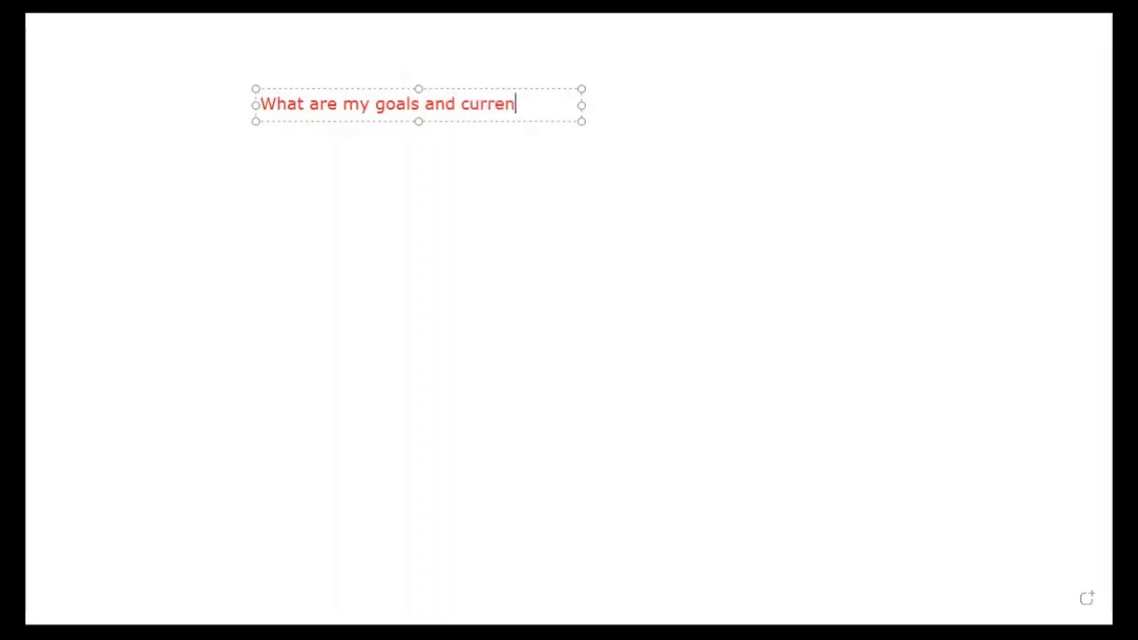
pyautogui.write('t standing')
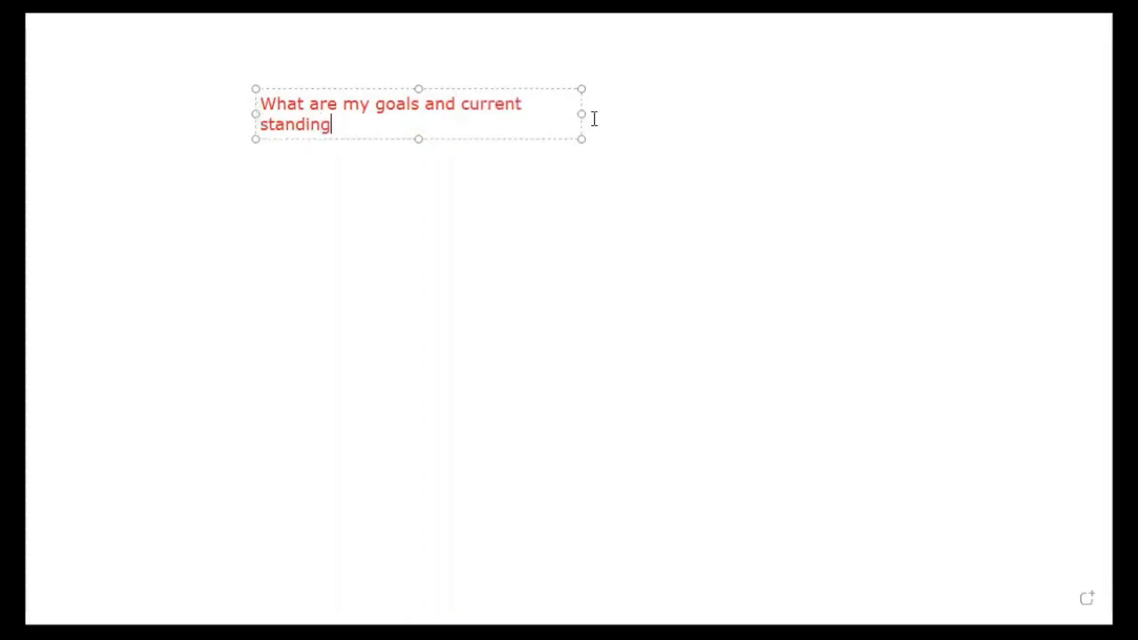
pyautogui.click(306, 183)
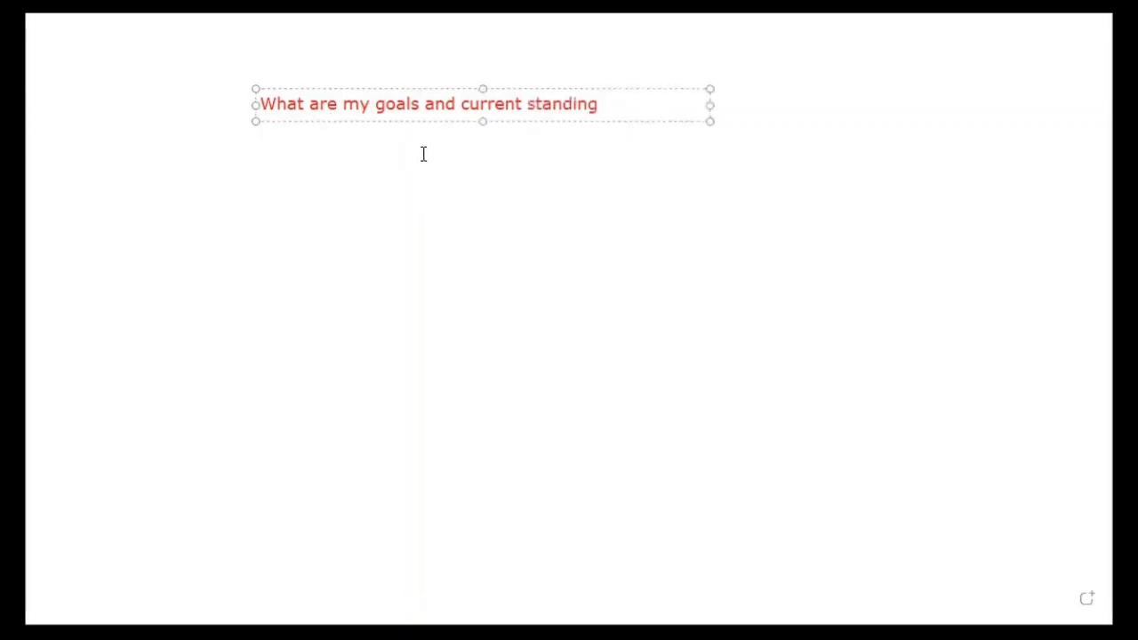
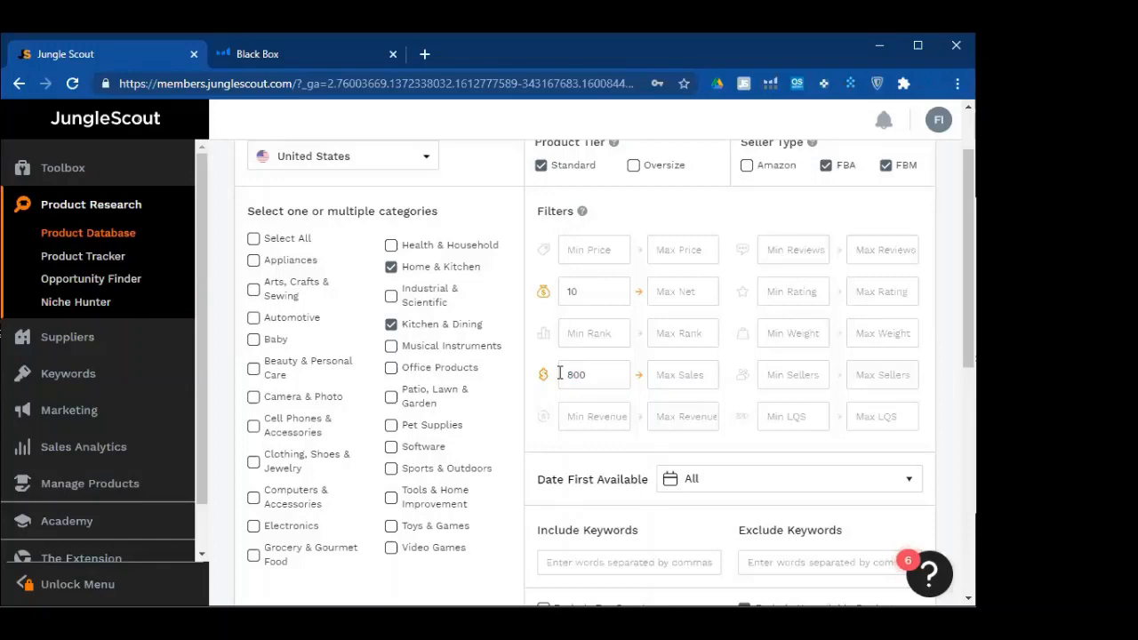
# Replace the 800 minimum sales value with 300
pyautogui.click(1032, 391)
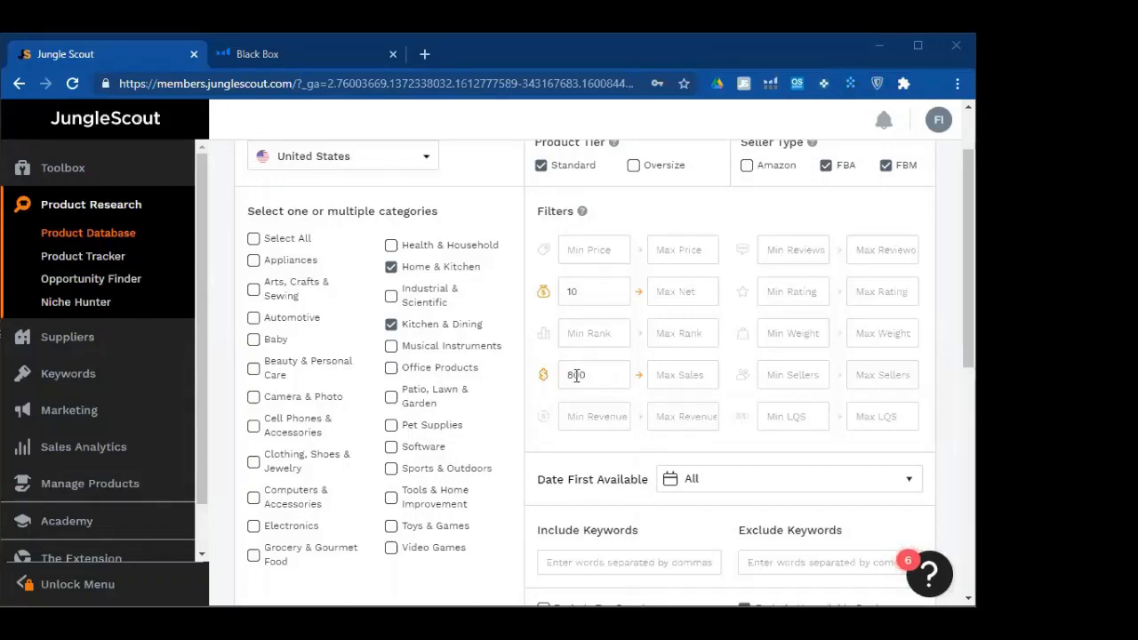
pyautogui.moveTo(576, 375); pyautogui.dragTo(566, 375)
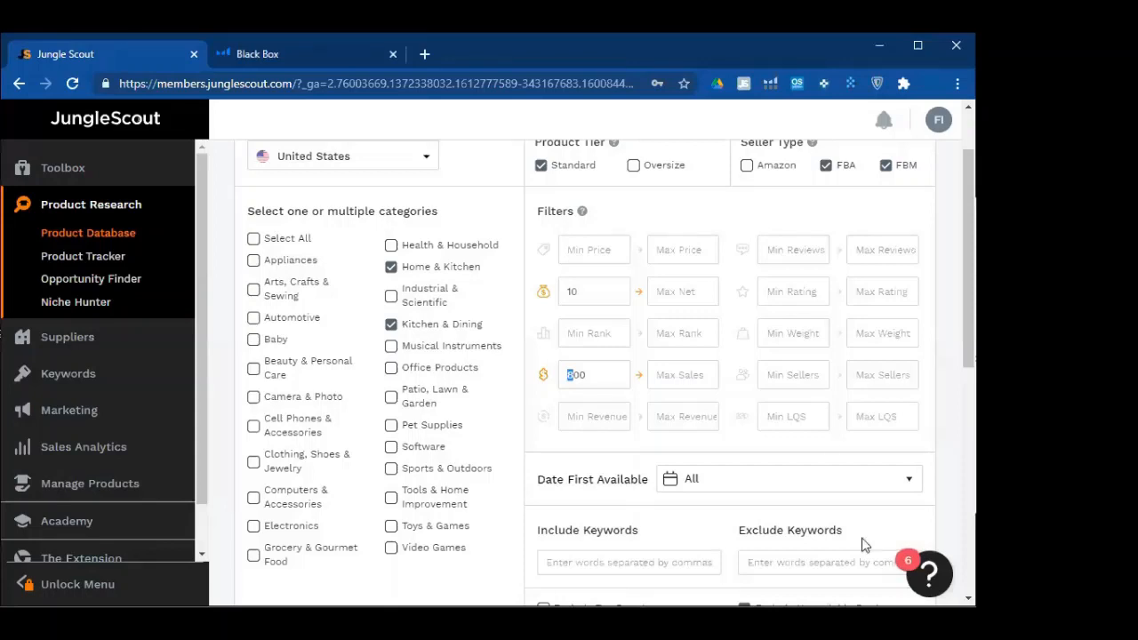
pyautogui.click(584, 290)
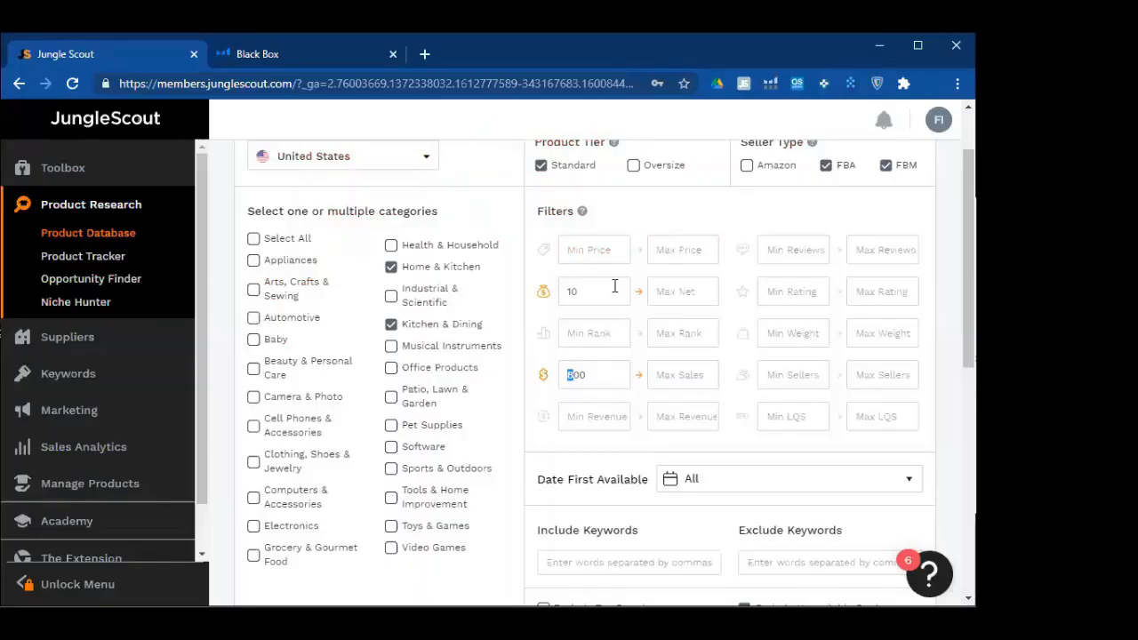
pyautogui.click(610, 370)
pyautogui.click(610, 256)
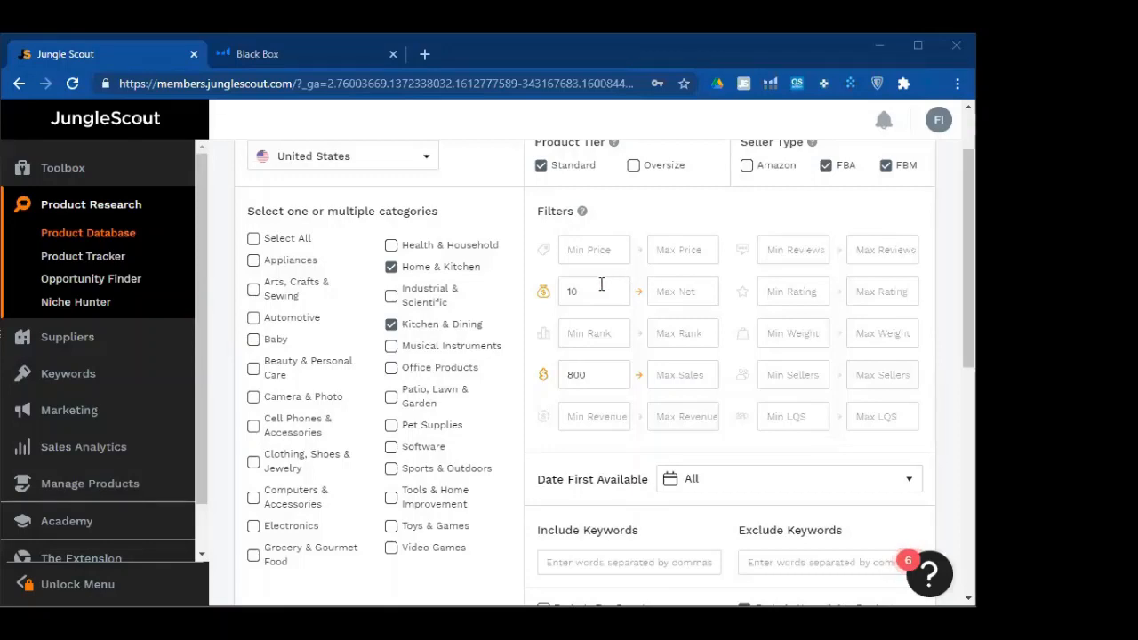
pyautogui.click(593, 249)
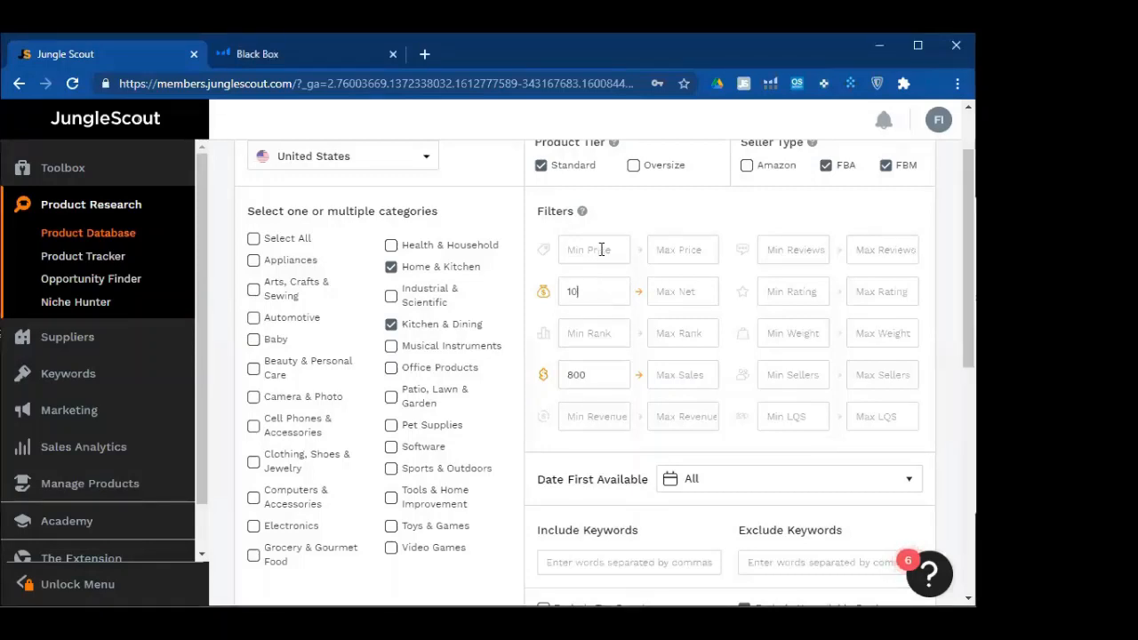
pyautogui.click(684, 303)
pyautogui.click(689, 251)
pyautogui.click(561, 298)
pyautogui.click(576, 376)
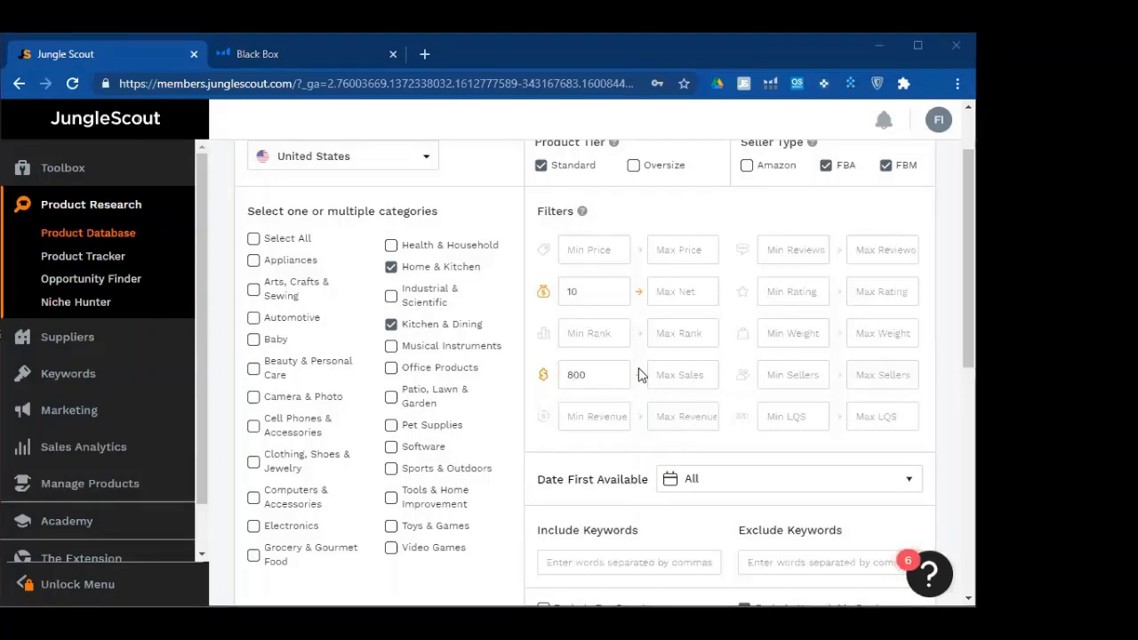
pyautogui.doubleClick(580, 378)
pyautogui.click(578, 301)
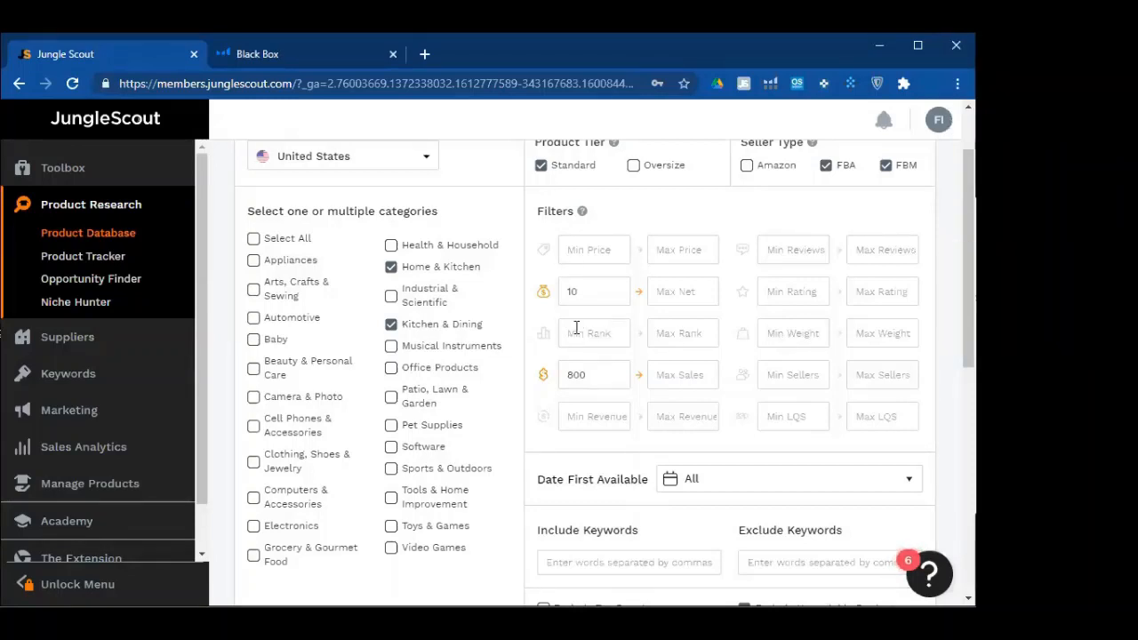
pyautogui.doubleClick(571, 374)
pyautogui.write('300')
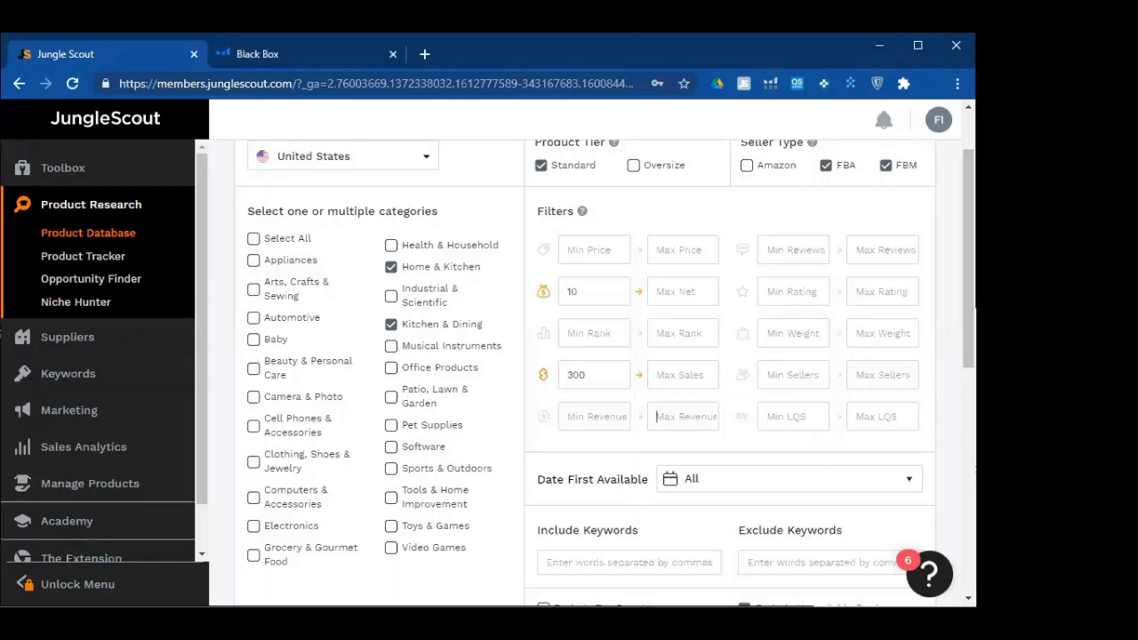
# Enter a minimum revenue of 10000 and leave the Max Revenue field empty
pyautogui.click(598, 244)
pyautogui.click(669, 415)
pyautogui.click(693, 411)
pyautogui.write('1')
pyautogui.press('BackSpace')
pyautogui.write('10000')
pyautogui.click(1014, 298)
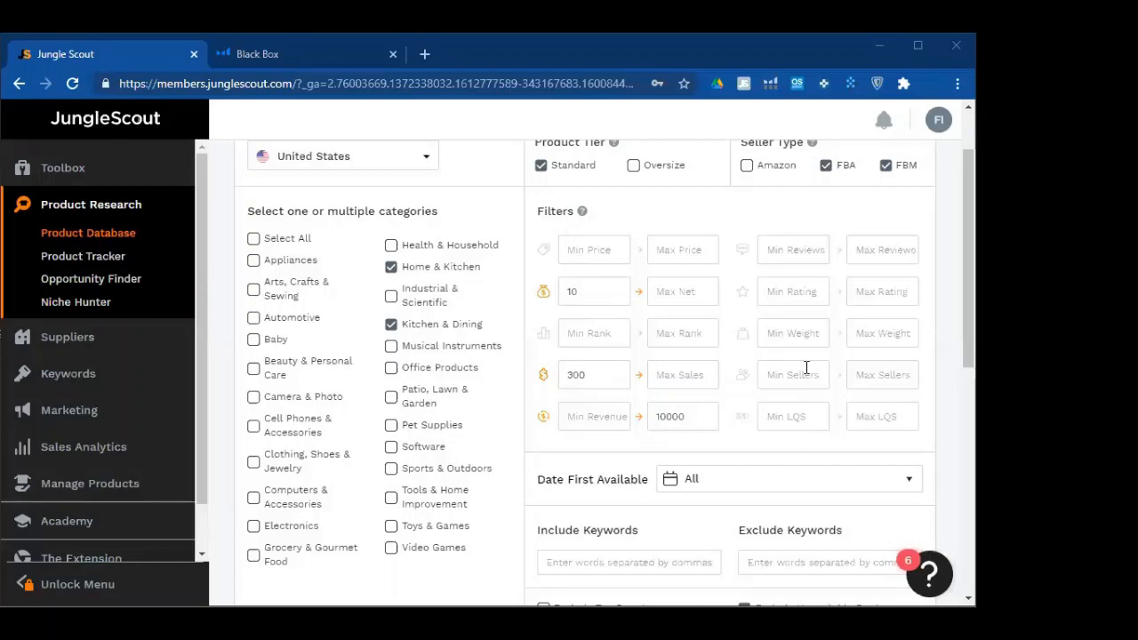
pyautogui.click(582, 411)
pyautogui.write('100000')
pyautogui.press('BackSpace')
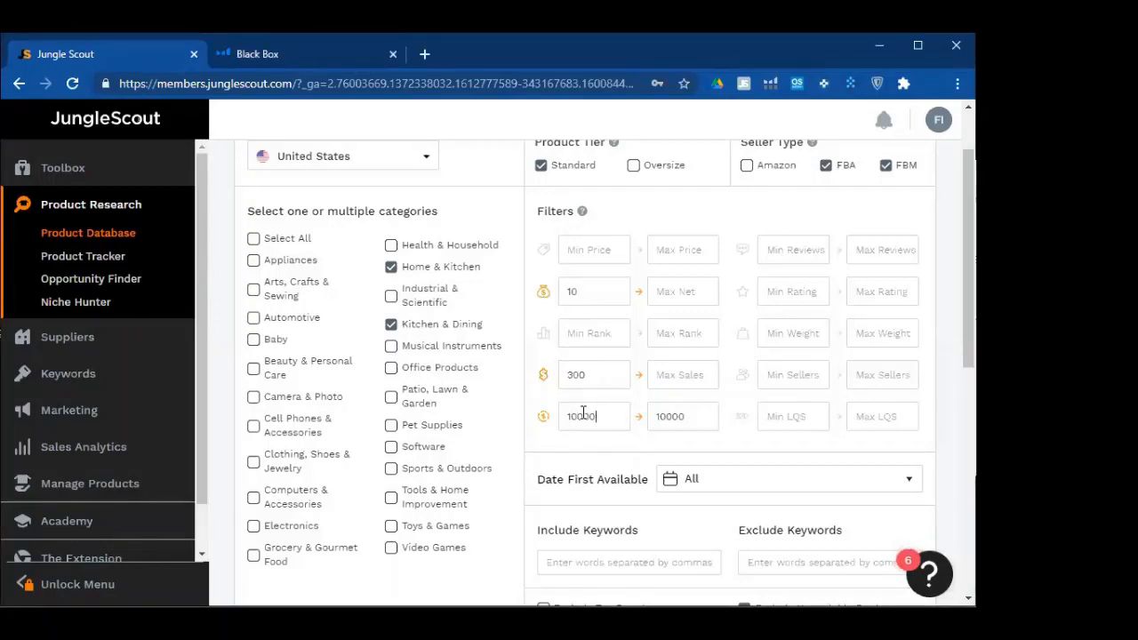
pyautogui.doubleClick(681, 415)
pyautogui.press('BackSpace')
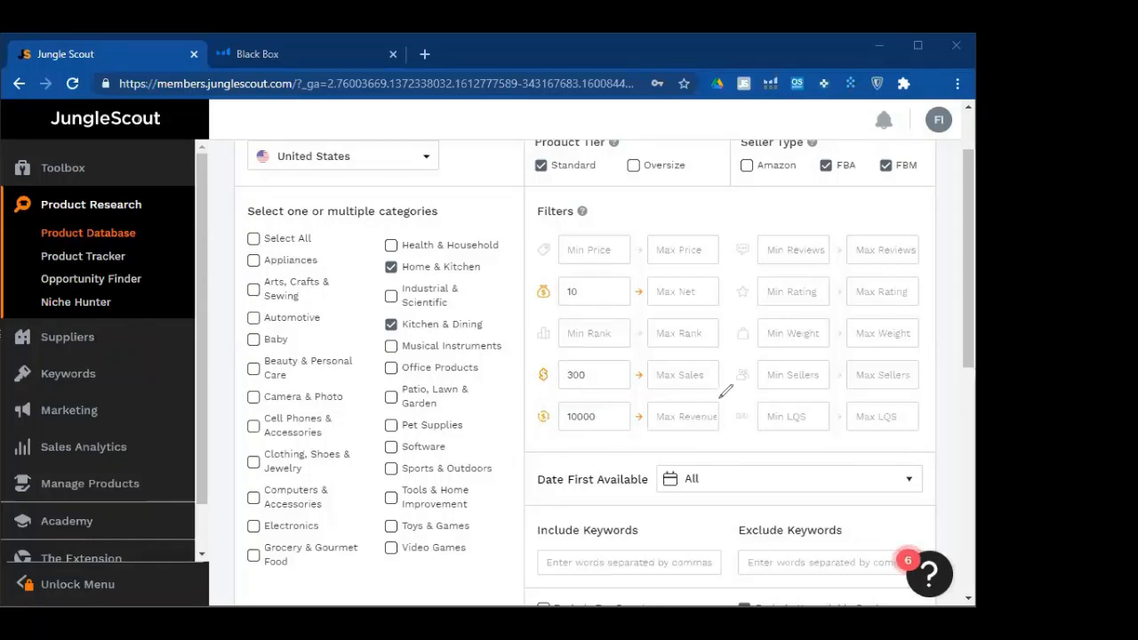
pyautogui.moveTo(553, 413)
pyautogui.mouseDown()
pyautogui.moveTo(524, 348)
pyautogui.moveTo(544, 251)
pyautogui.moveTo(553, 263)
pyautogui.mouseUp()
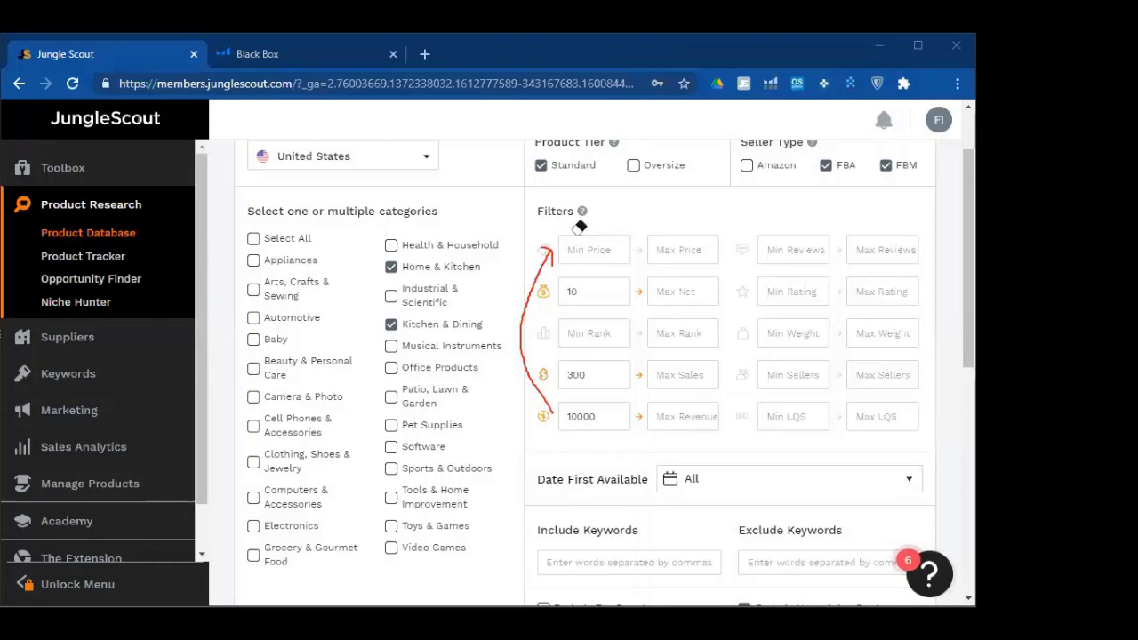
pyautogui.click(548, 257)
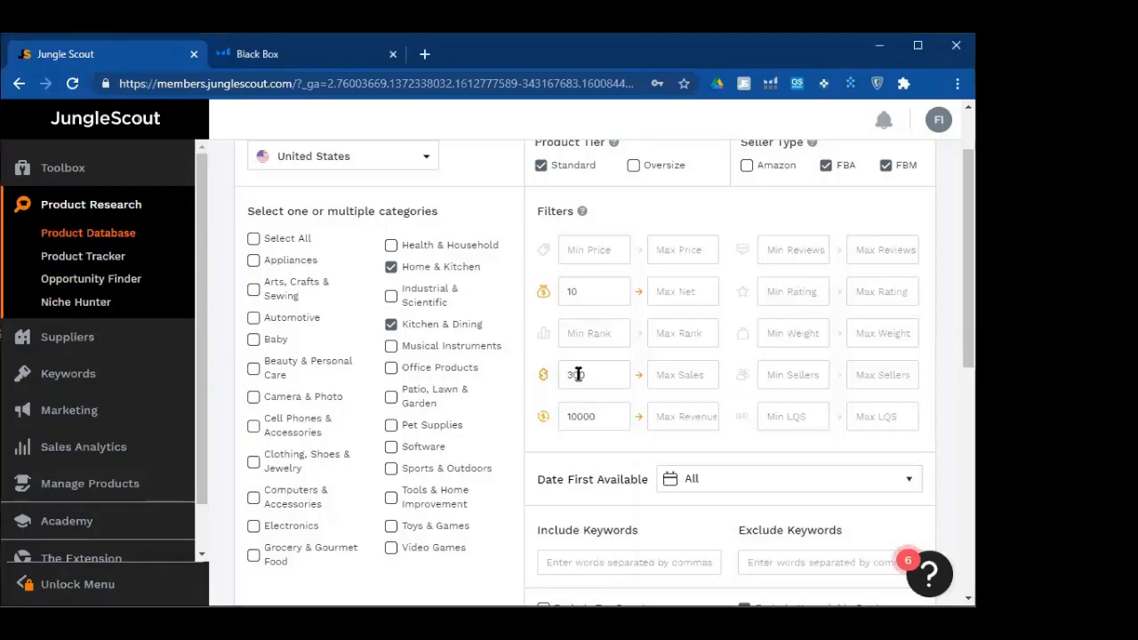
pyautogui.click(769, 292)
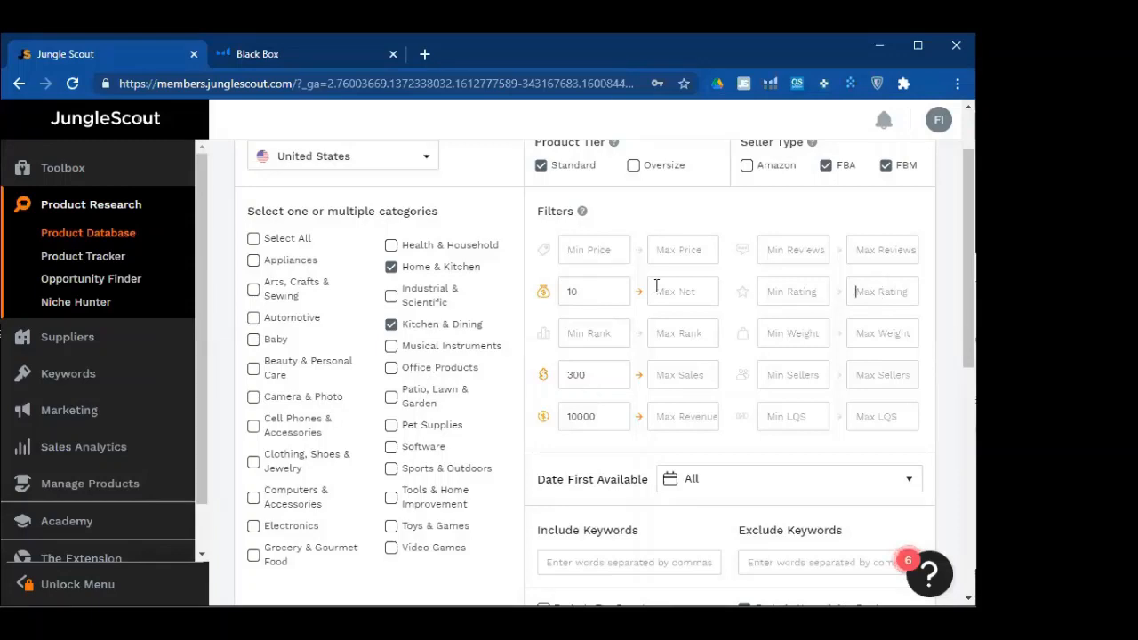
# Set a maximum rating of 3.5 in the filters
pyautogui.click(814, 296)
pyautogui.write('3.5')
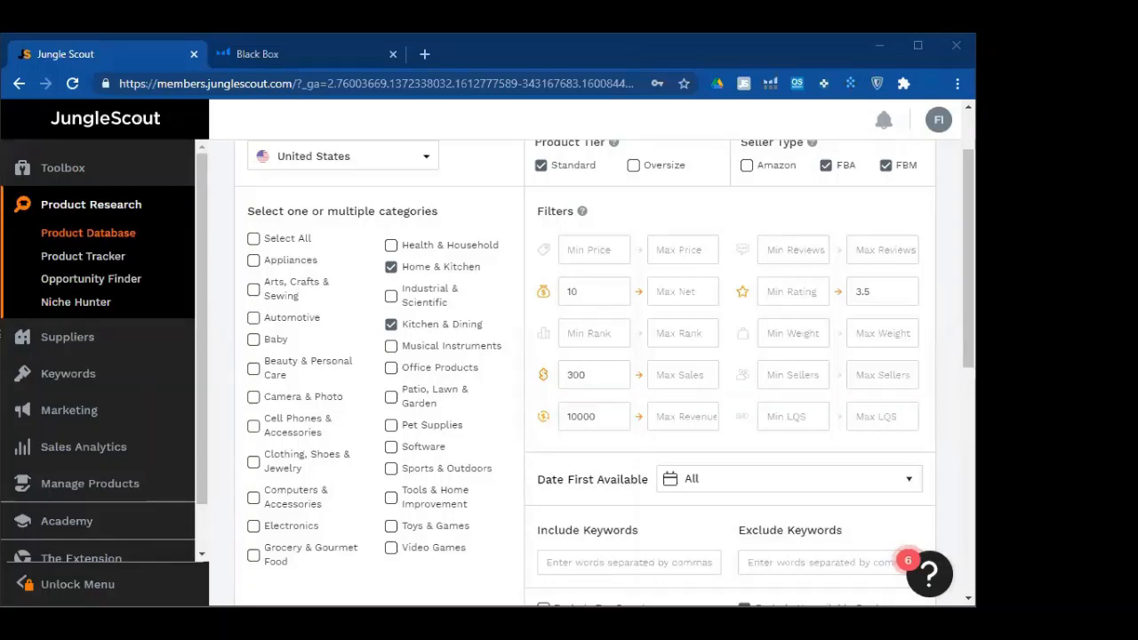
pyautogui.doubleClick(884, 290)
pyautogui.click(880, 294)
pyautogui.doubleClick(879, 293)
pyautogui.click(894, 294)
pyautogui.doubleClick(896, 291)
# Review the revenue, sellers and LQS filters, ending in the Min LQS field
pyautogui.doubleClick(622, 413)
pyautogui.click(605, 300)
pyautogui.click(877, 374)
pyautogui.click(793, 376)
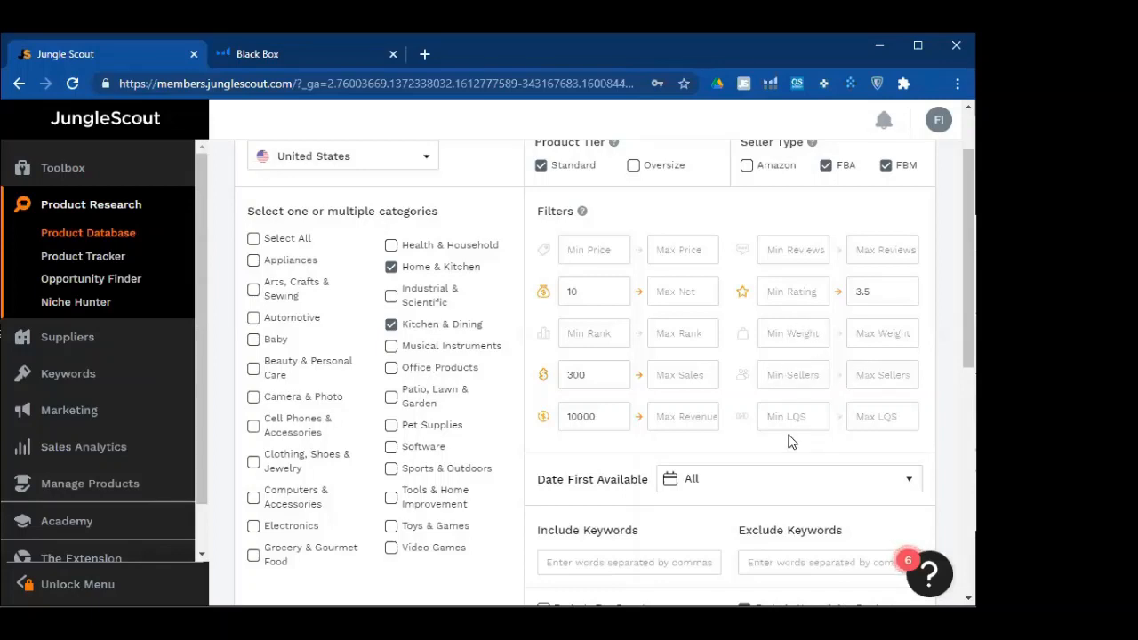
pyautogui.click(866, 421)
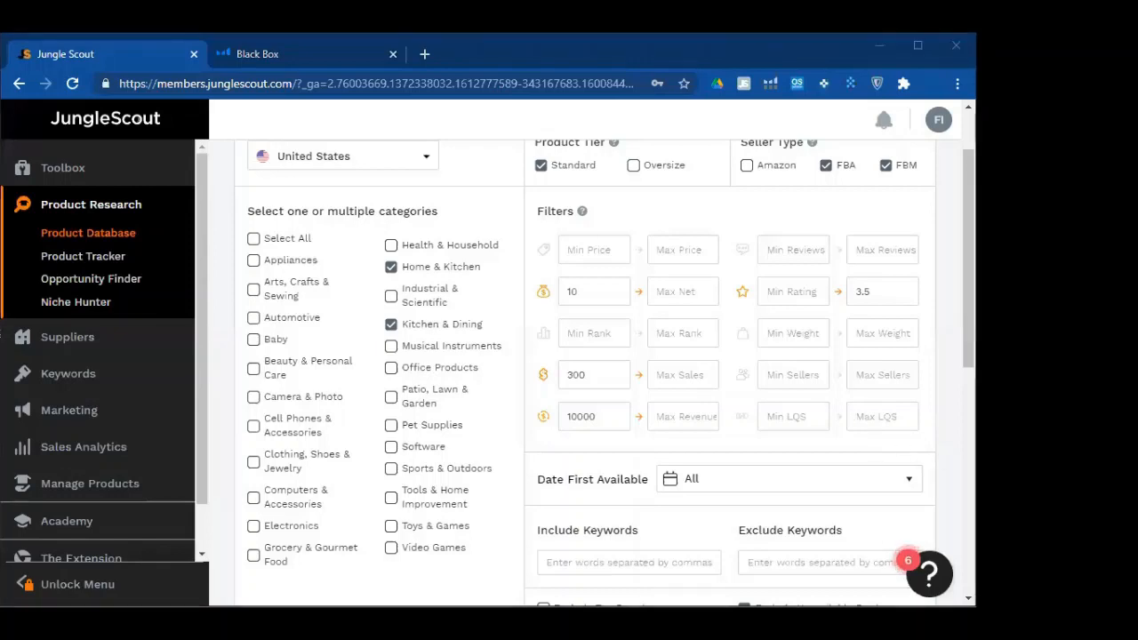
pyautogui.scroll(1, 828, 382)
pyautogui.scroll(-2, 828, 378)
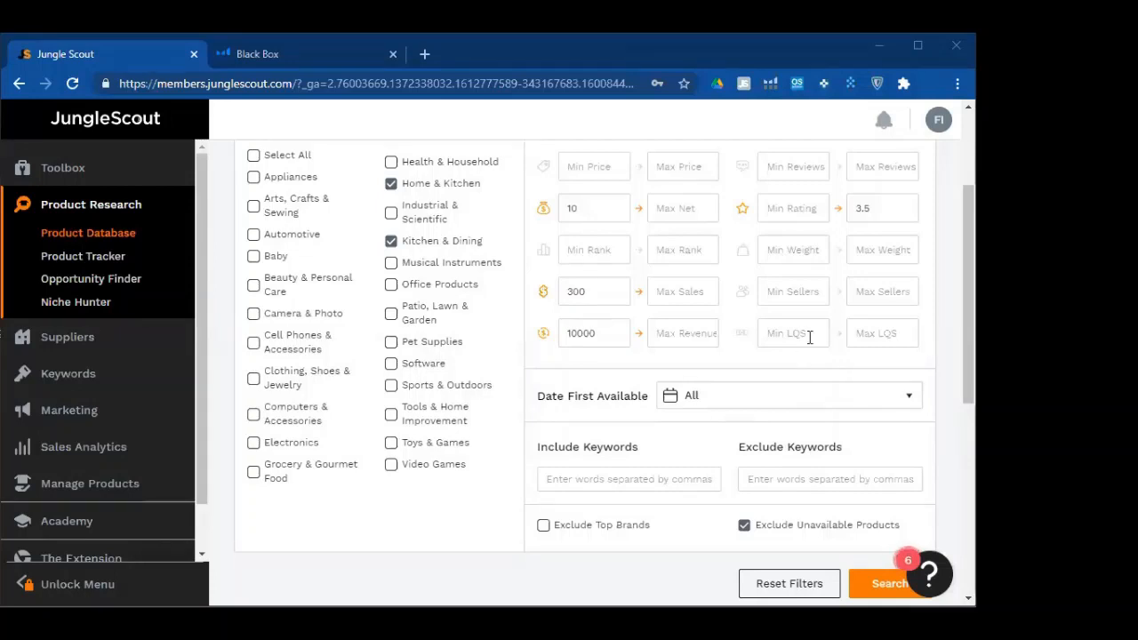
pyautogui.scroll(1, 834, 380)
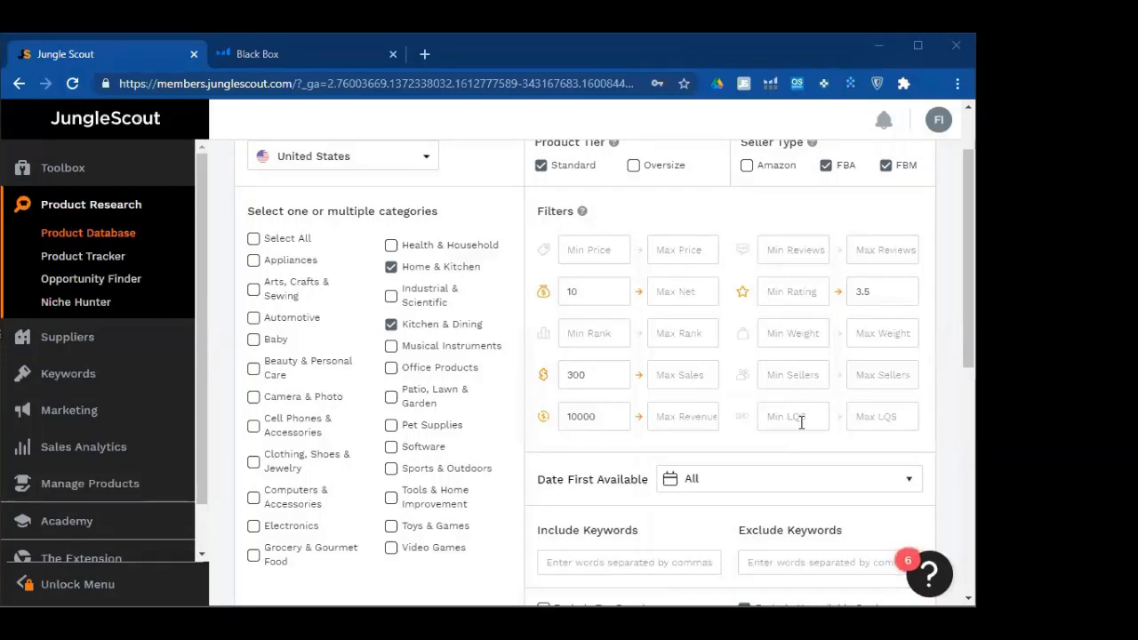
pyautogui.click(802, 425)
# Open a new browser tab and go to amazon.com
pyautogui.click(425, 55)
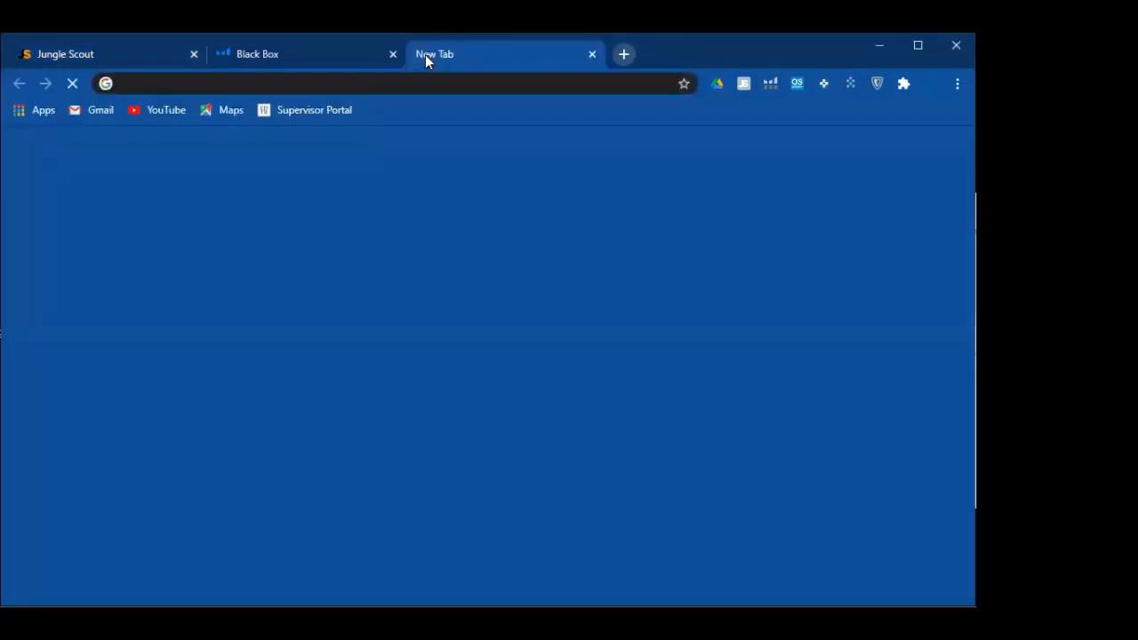
pyautogui.write('amazon.com')
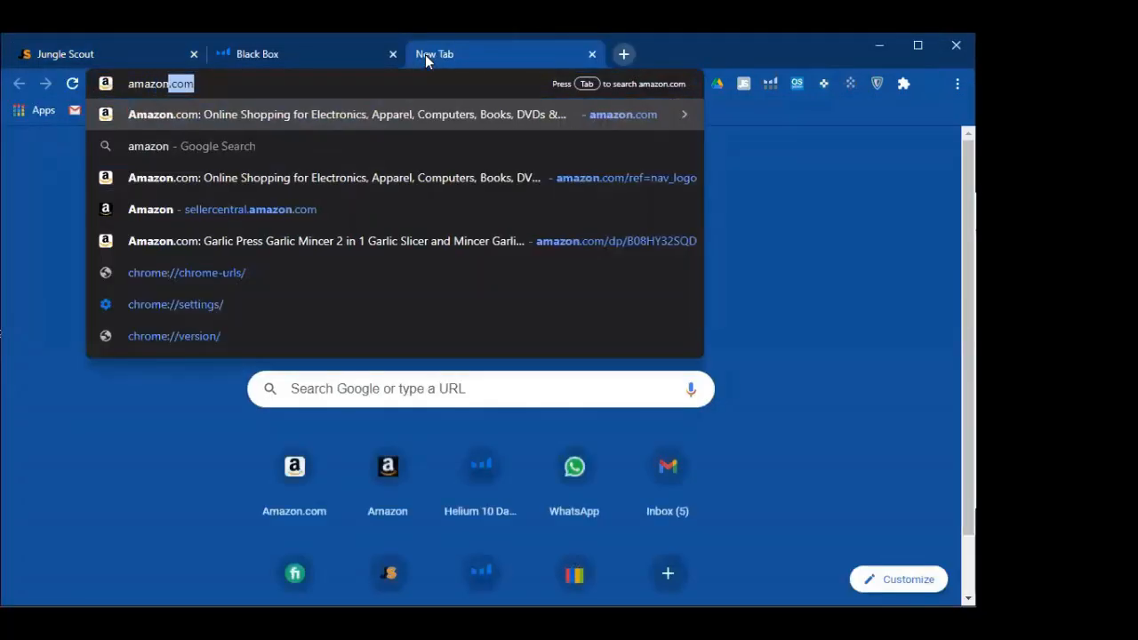
pyautogui.press('Return')
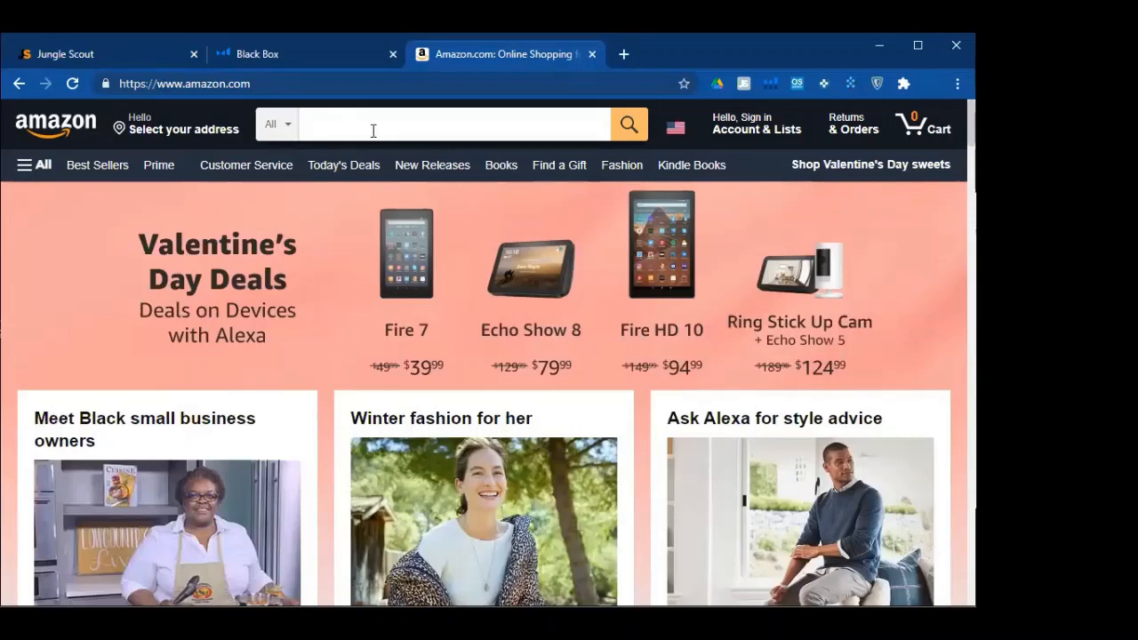
# Search Amazon for 'blue light glasses' and view the results in the Jungle Scout extension
pyautogui.write('bl')
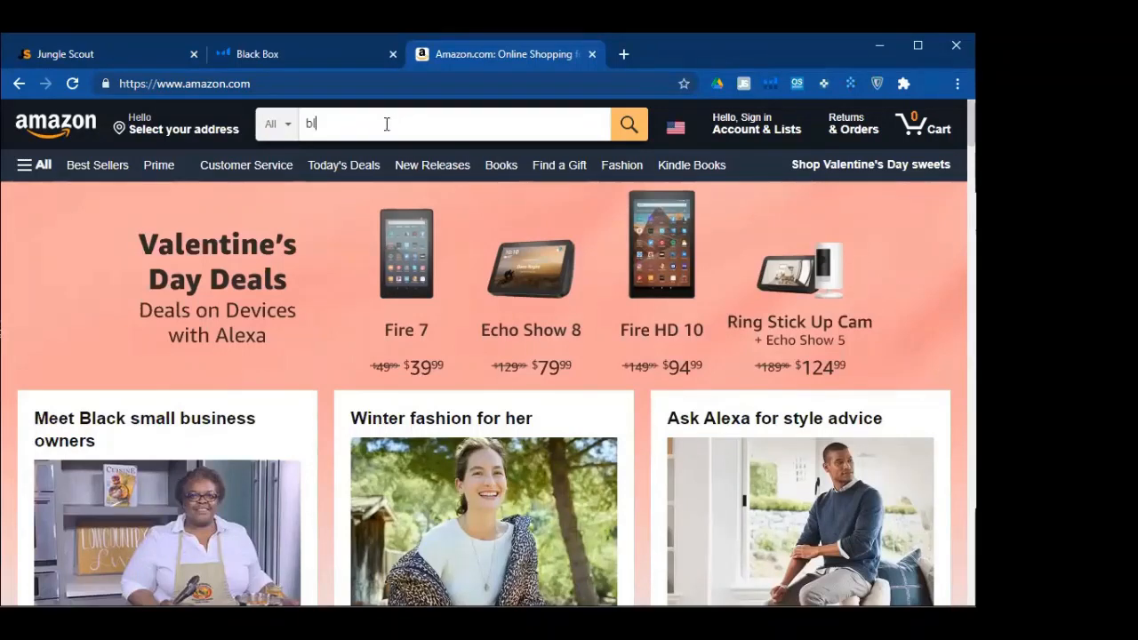
pyautogui.write('ue light ')
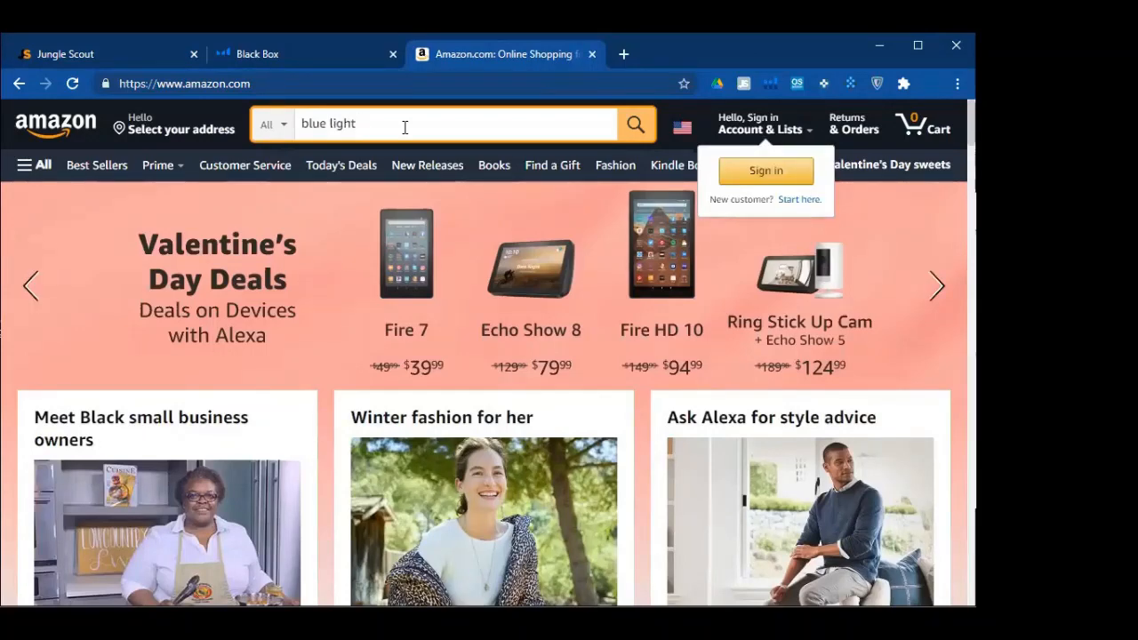
pyautogui.write('gla')
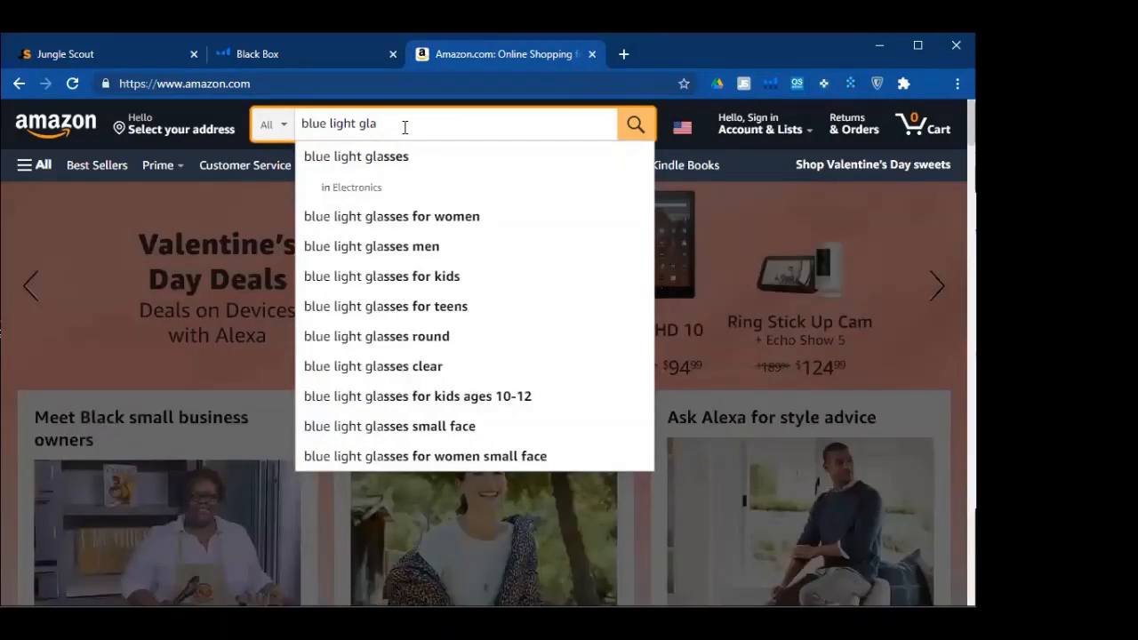
pyautogui.write('sses')
pyautogui.press('Return')
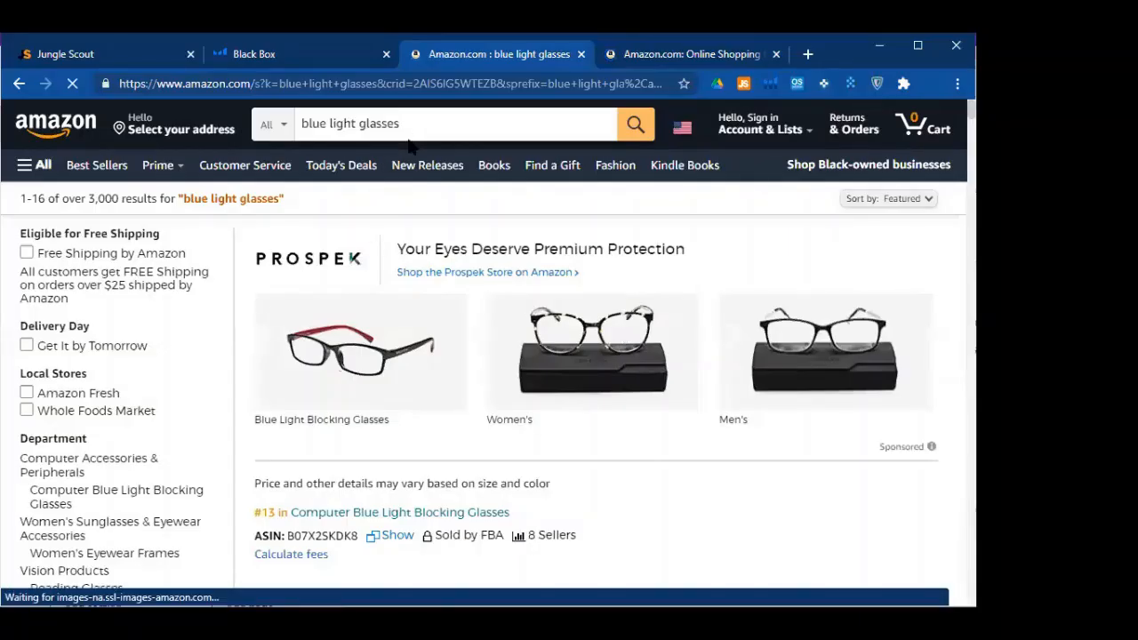
pyautogui.click(747, 84)
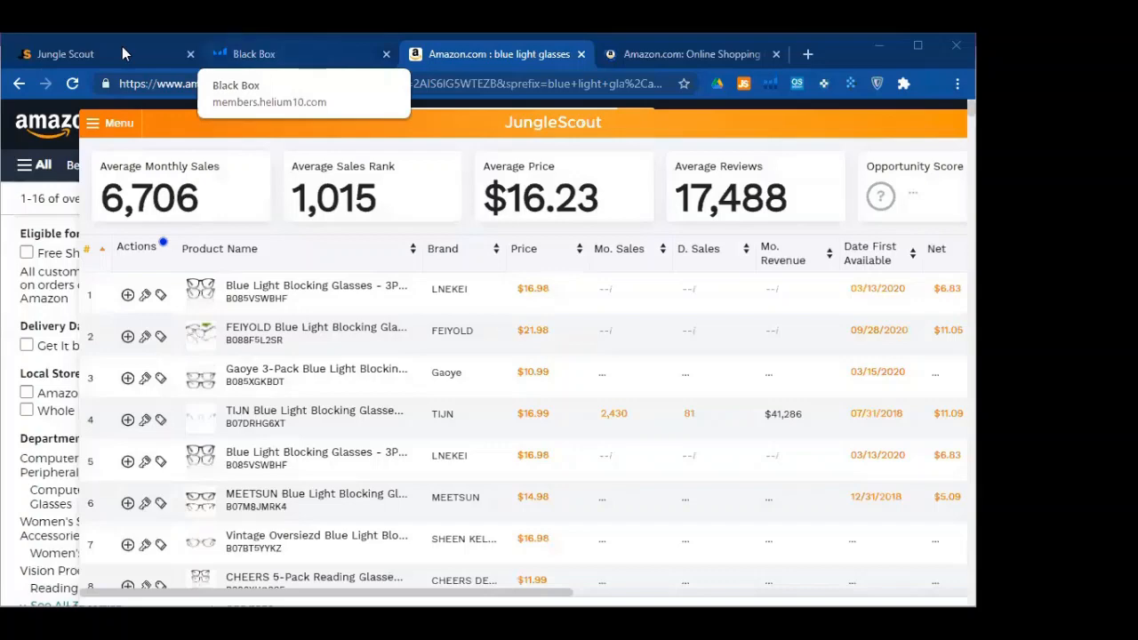
# Switch back to the Jungle Scout tab showing the Product Database filters
pyautogui.click(199, 56)
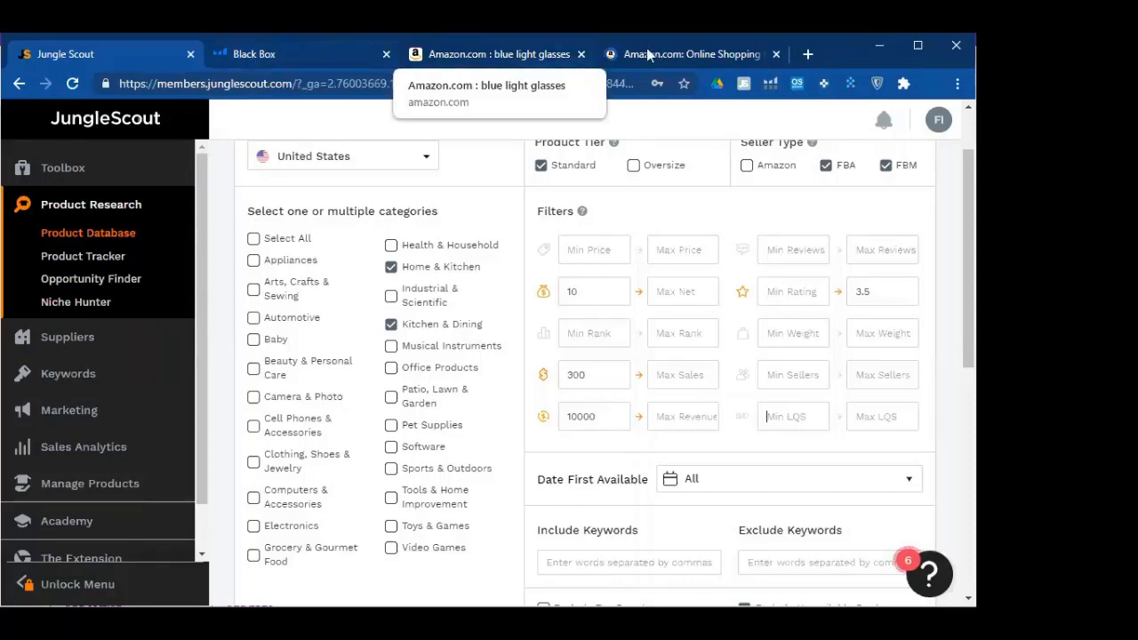
pyautogui.click(547, 53)
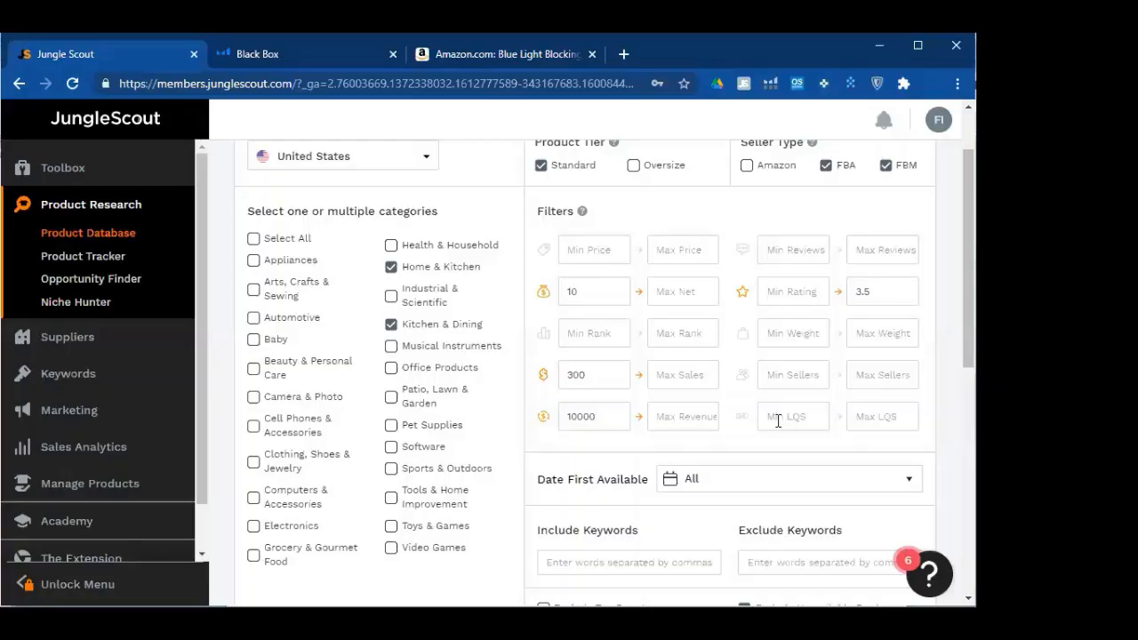
pyautogui.scroll(-1, 774, 375)
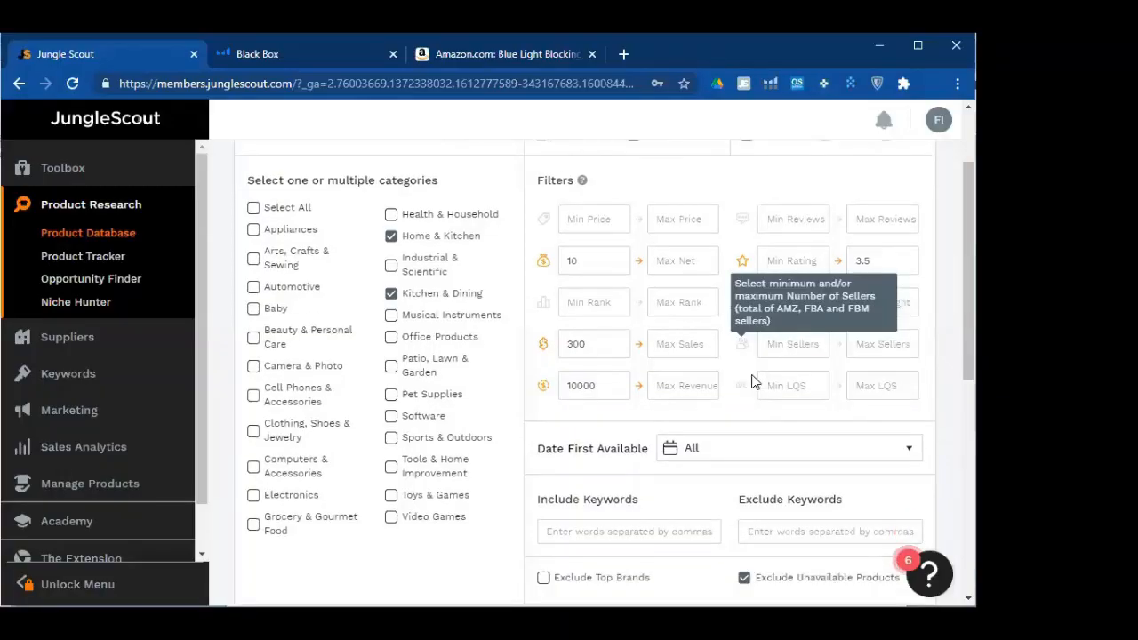
pyautogui.scroll(-1, 780, 331)
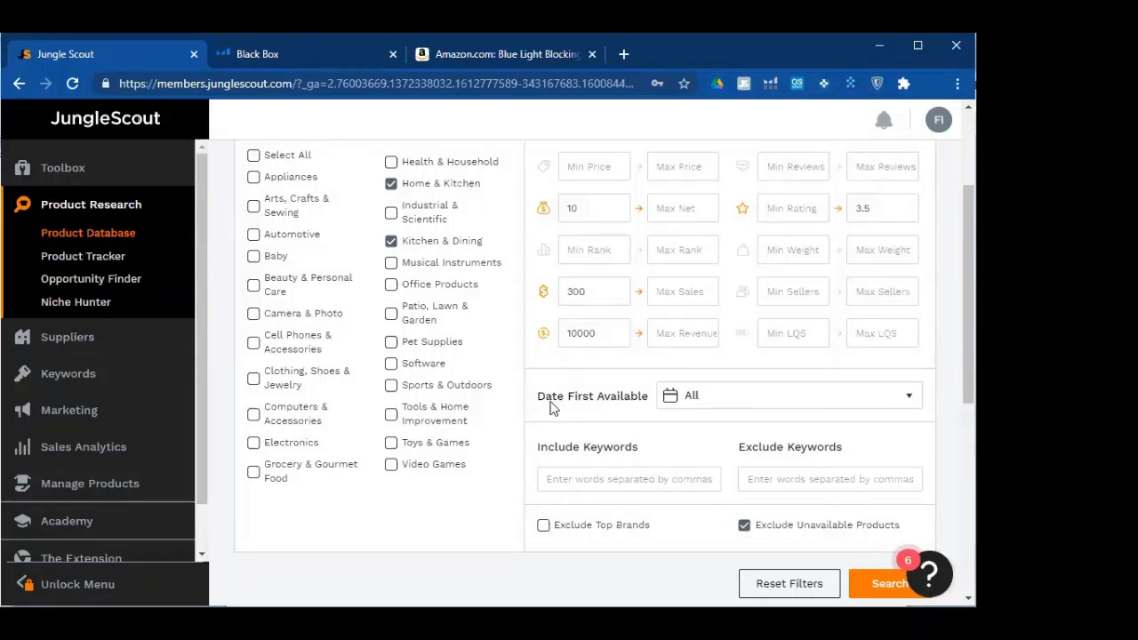
pyautogui.click(633, 375)
pyautogui.scroll(-1, 648, 358)
pyautogui.scroll(-1, 653, 343)
pyautogui.click(686, 231)
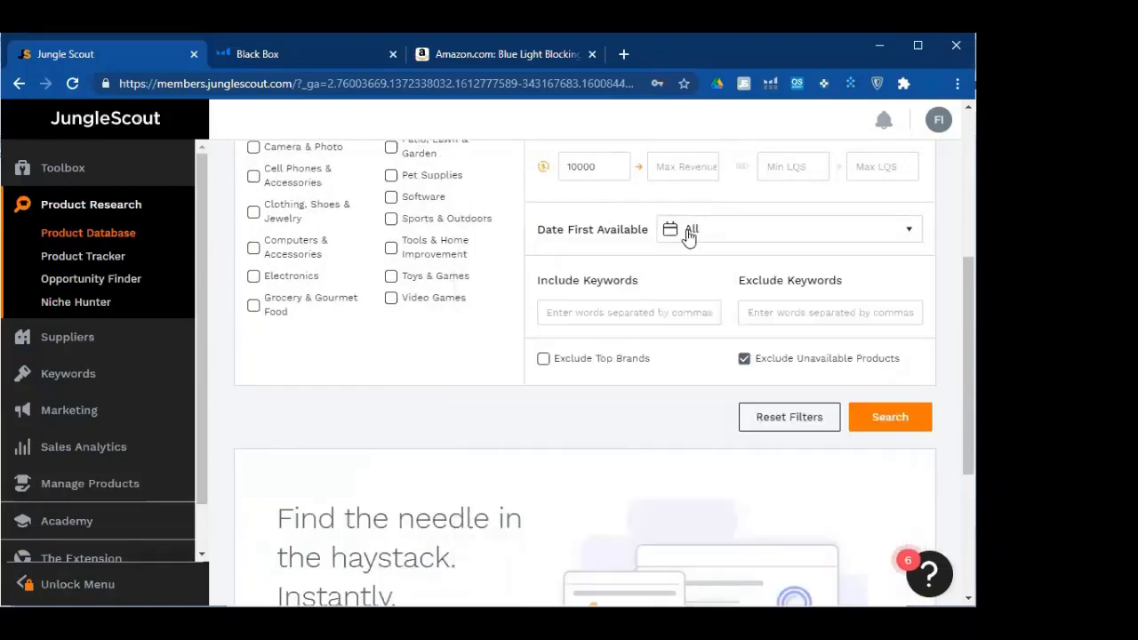
pyautogui.click(548, 308)
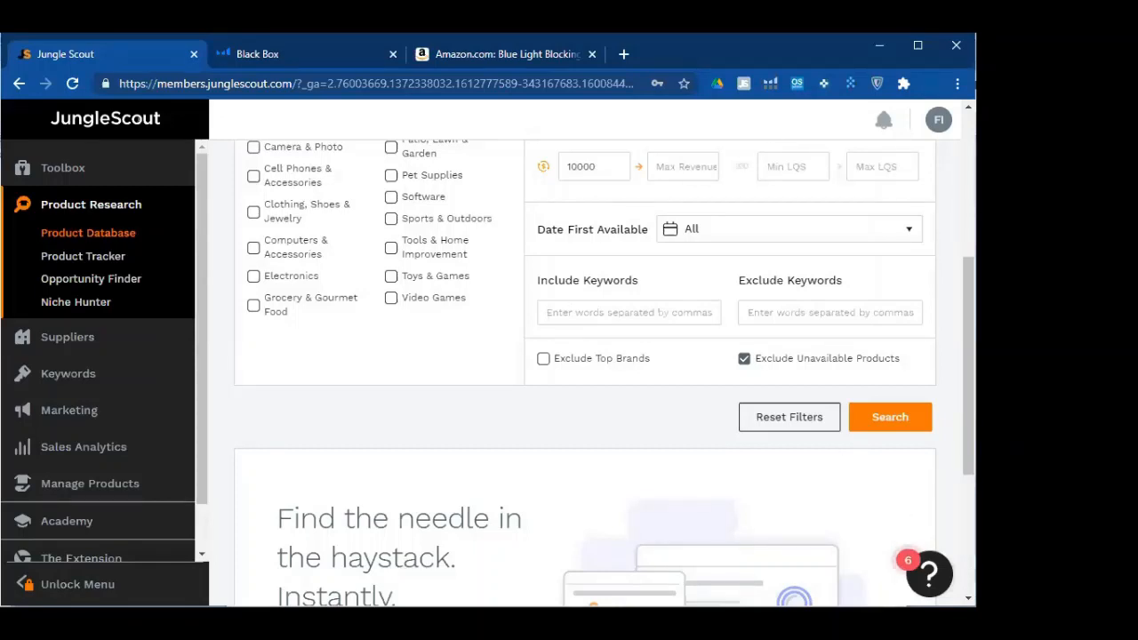
pyautogui.click(629, 313)
# Enter 'adidas, nike, everlast' in Exclude Keywords, remove stray characters, and run the search
pyautogui.click(778, 303)
pyautogui.write('adi')
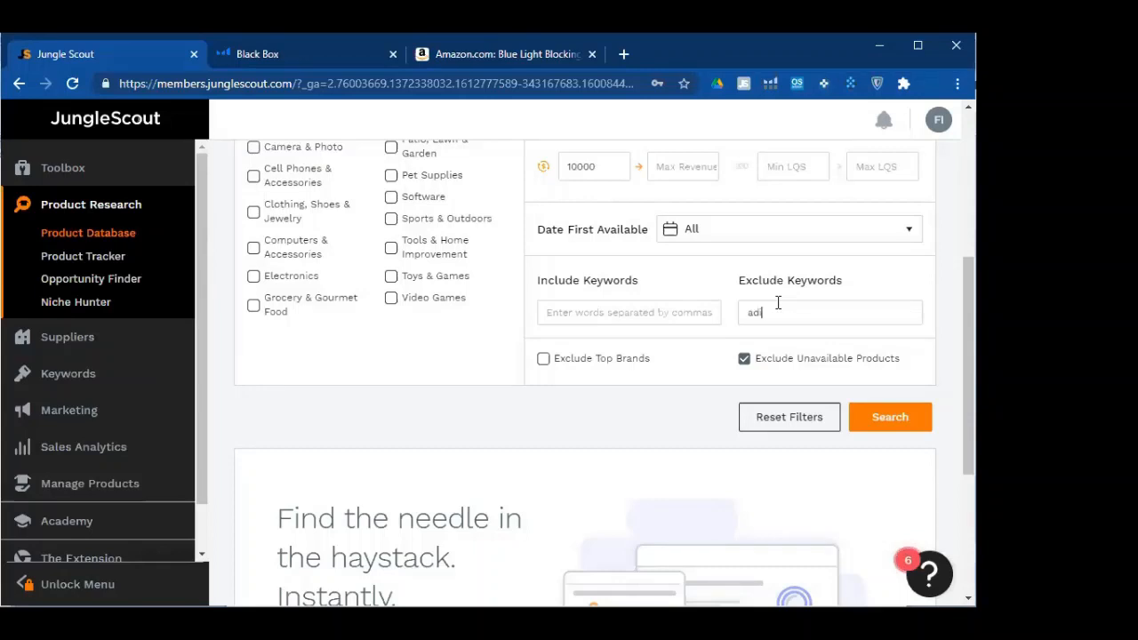
pyautogui.write('das, nike, everlast, i')
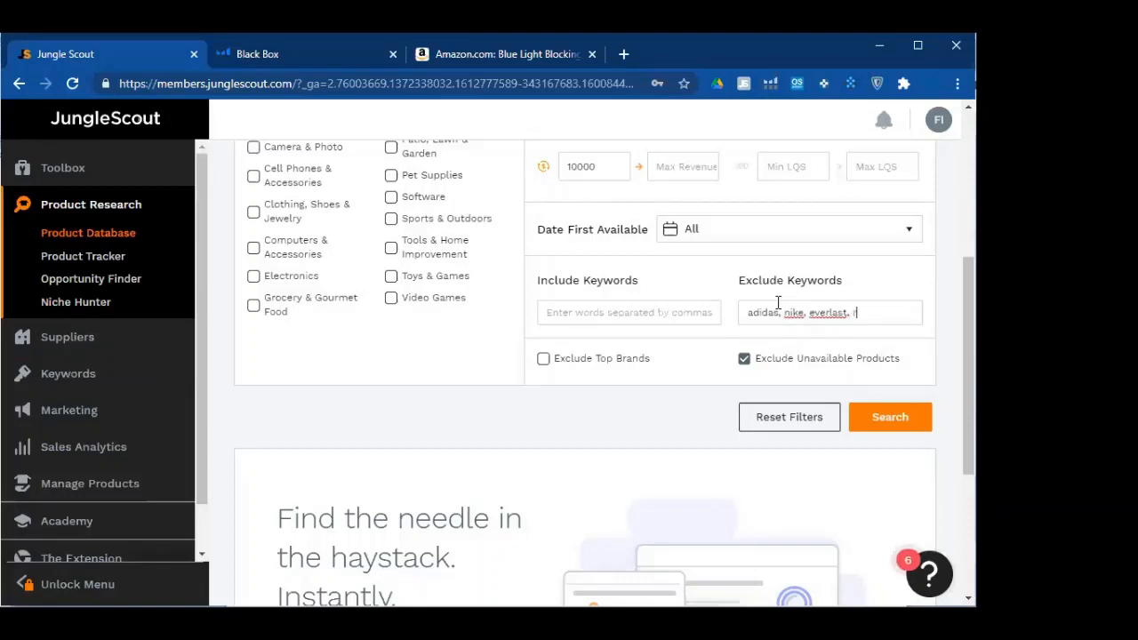
pyautogui.write('d')
pyautogui.press('BackSpace')
pyautogui.press('BackSpace')
pyautogui.press('BackSpace')
pyautogui.press('BackSpace')
pyautogui.scroll(1, 770, 345)
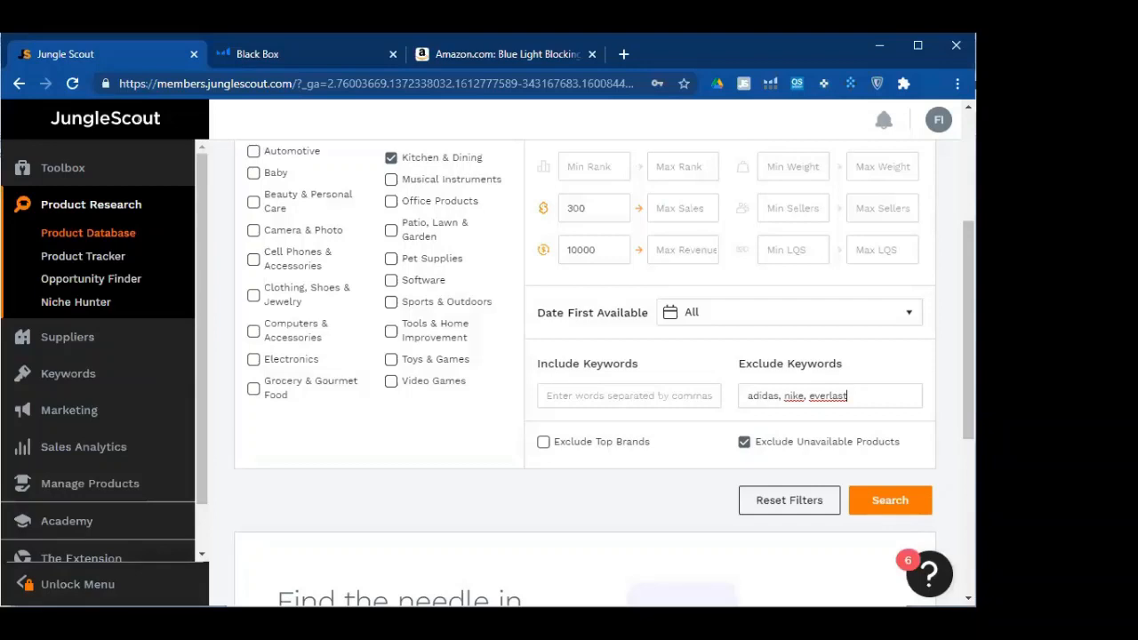
pyautogui.click(920, 349)
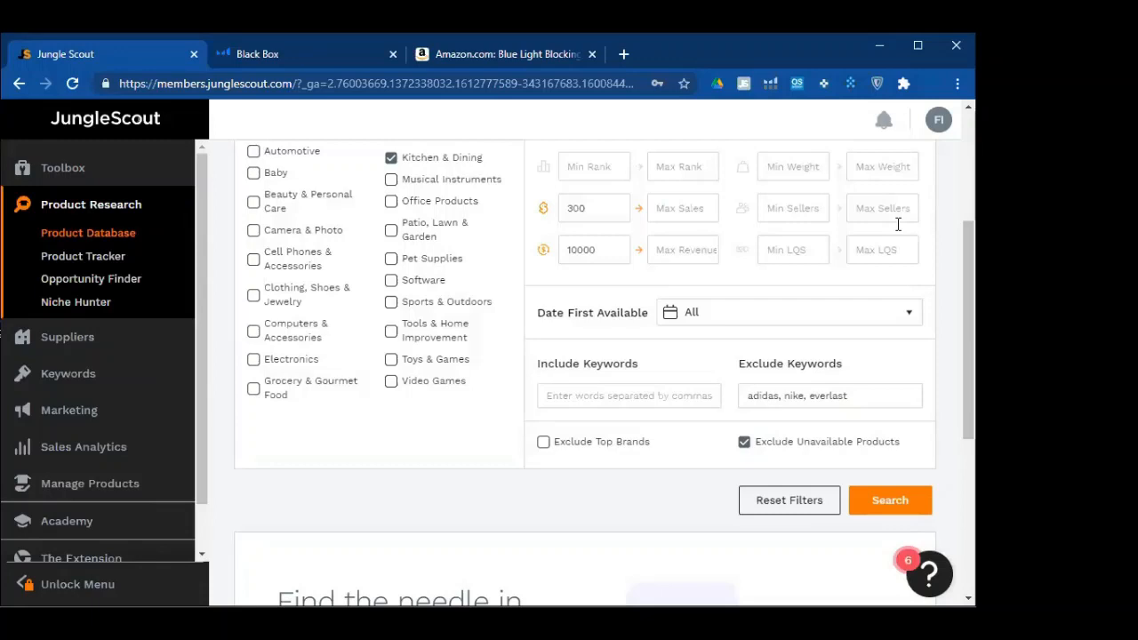
pyautogui.click(900, 503)
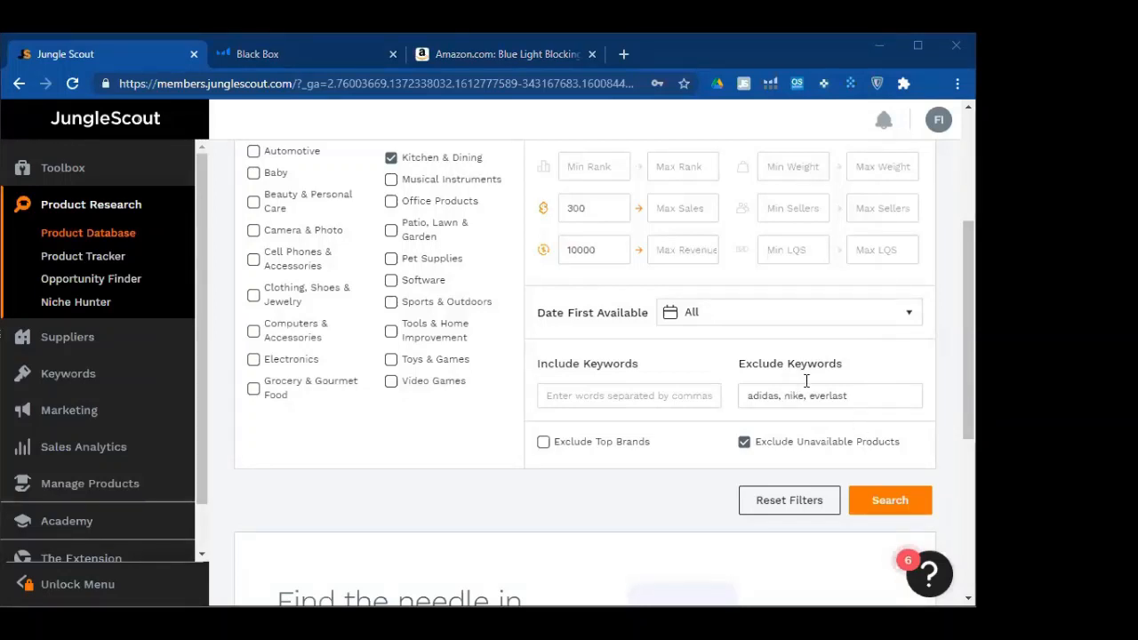
# Clear the 10000 minimum revenue, minimum net of 10 and 3.5 maximum rating limits
pyautogui.scroll(2, 645, 349)
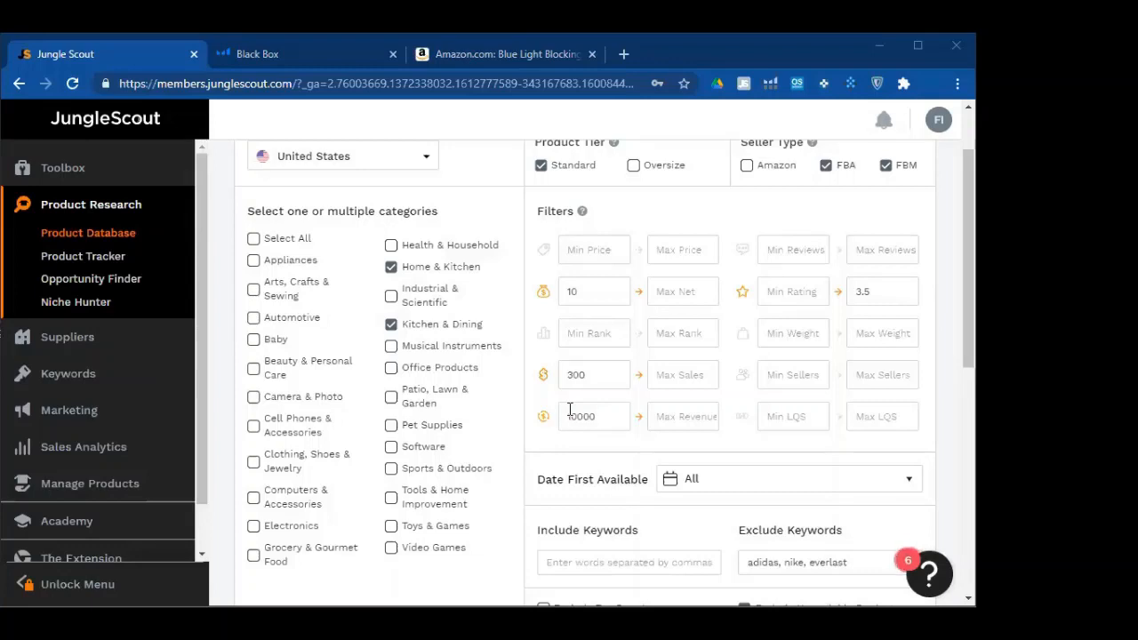
pyautogui.moveTo(569, 410); pyautogui.dragTo(794, 432)
pyautogui.press('BackSpace')
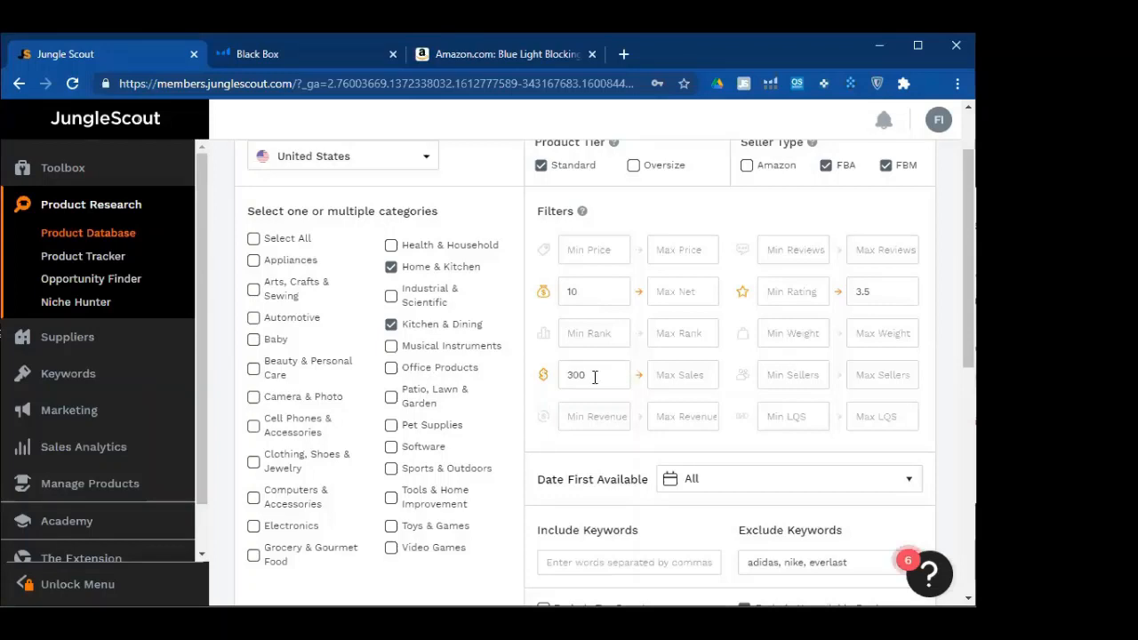
pyautogui.doubleClick(578, 293)
pyautogui.press('BackSpace')
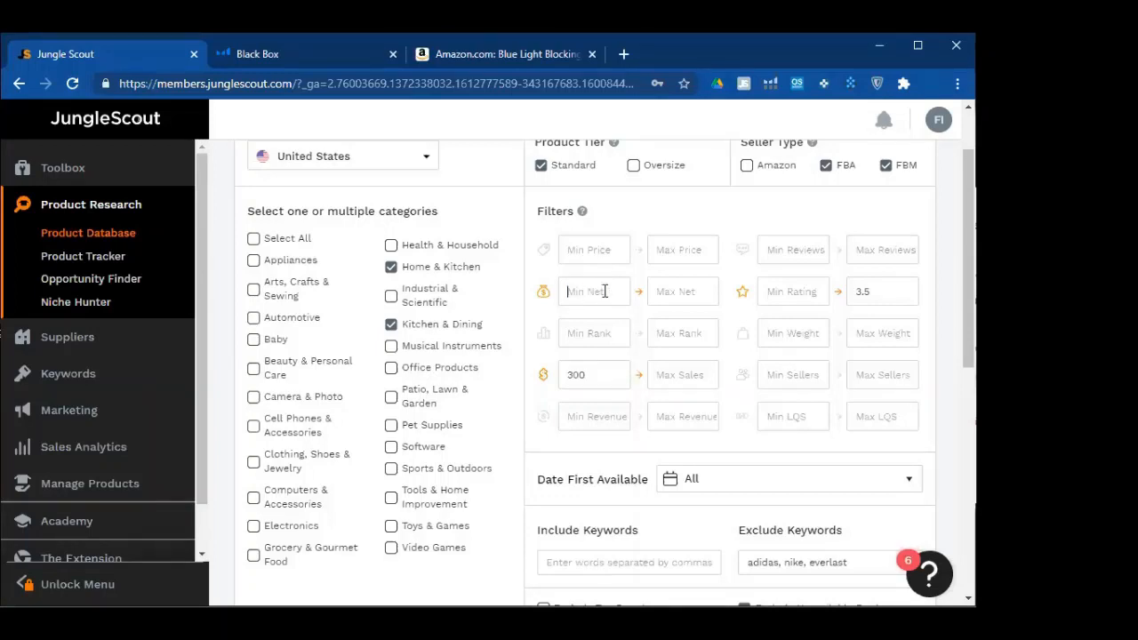
pyautogui.doubleClick(868, 300)
pyautogui.press('BackSpace')
# Keep minimum sales at 300 and enter 50 in the Max Reviews field
pyautogui.click(588, 375)
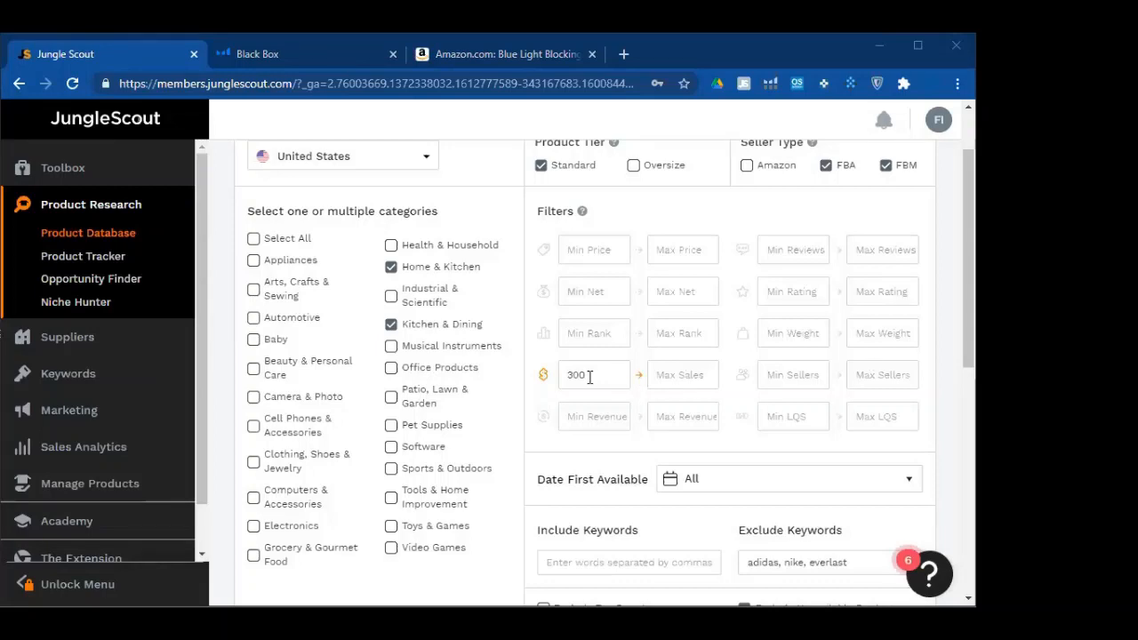
pyautogui.doubleClick(583, 376)
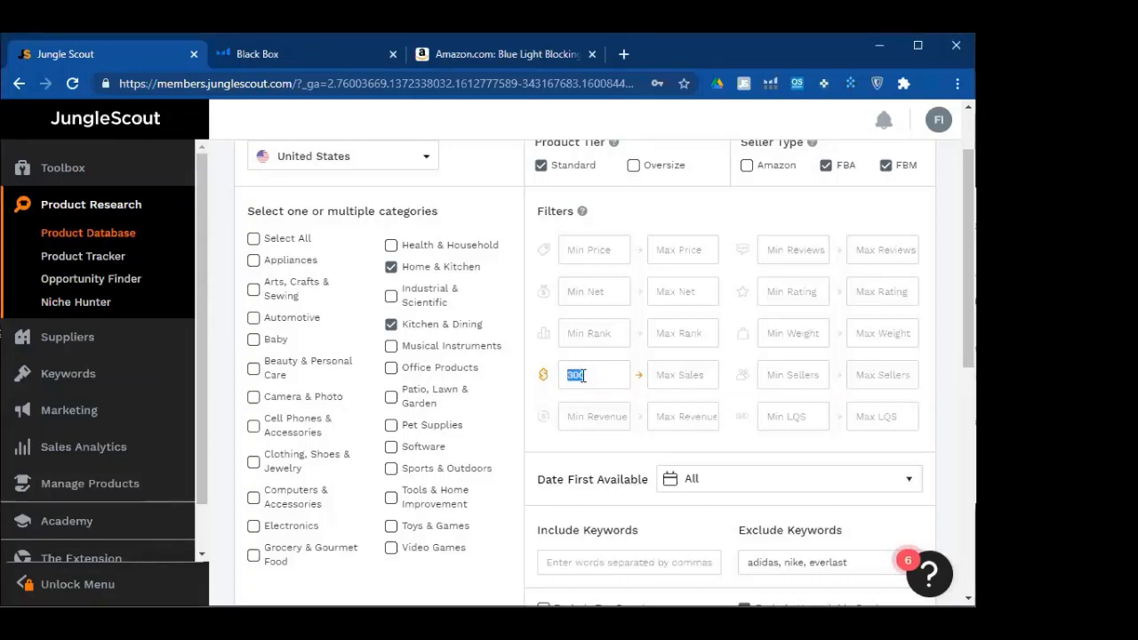
pyautogui.click(869, 258)
pyautogui.write('50')
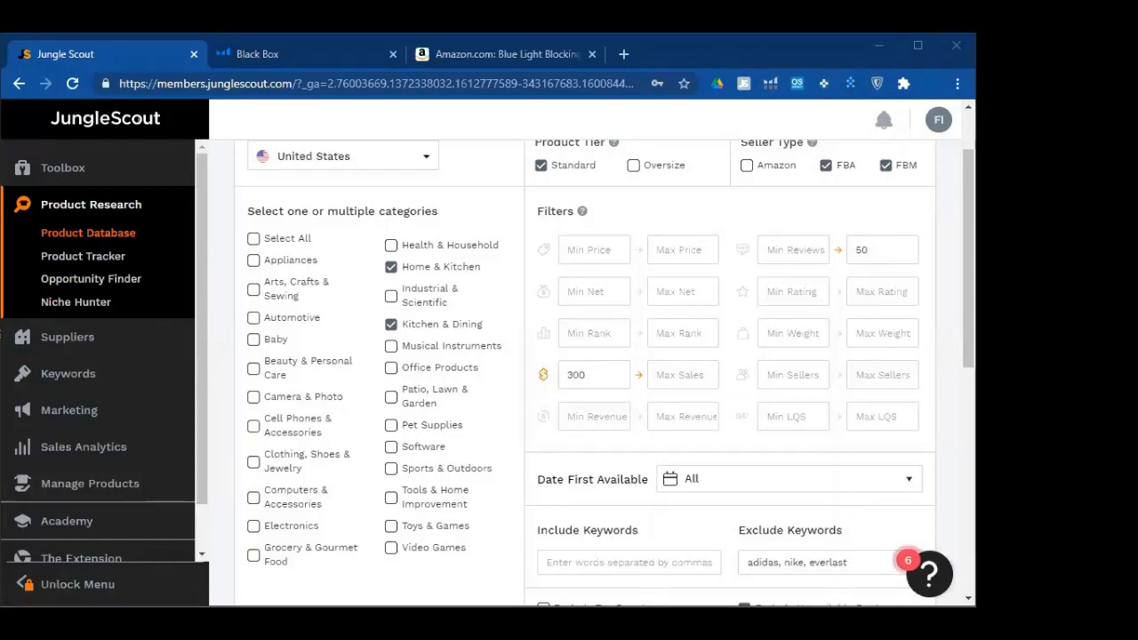
# Run the filtered search and scroll through the 6,452 product results
pyautogui.scroll(-2, 667, 406)
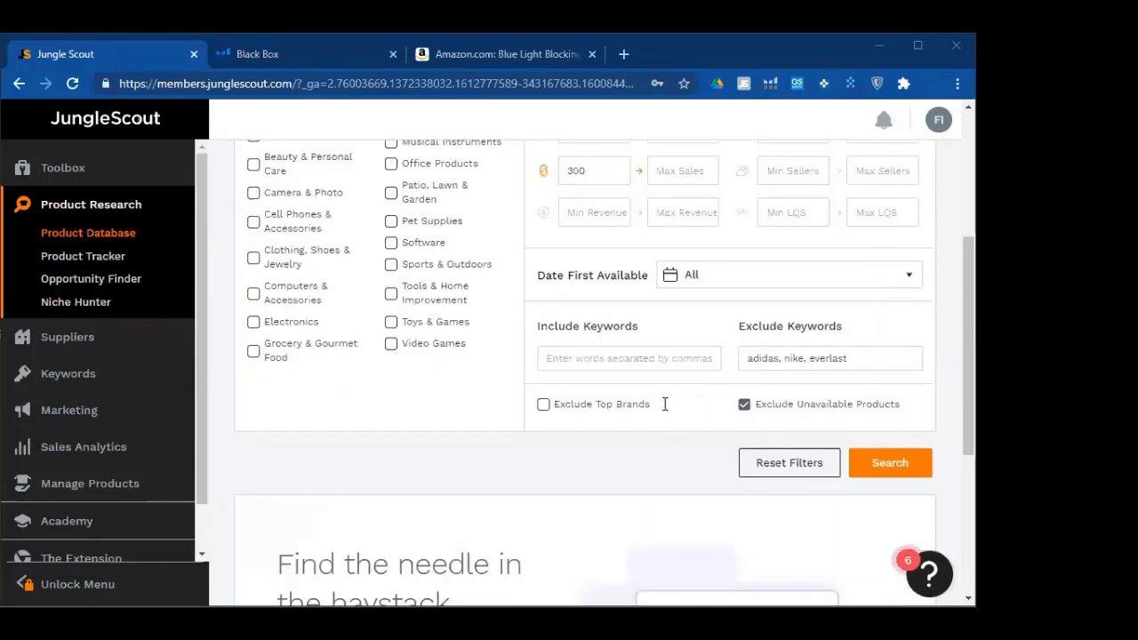
pyautogui.scroll(-1, 718, 404)
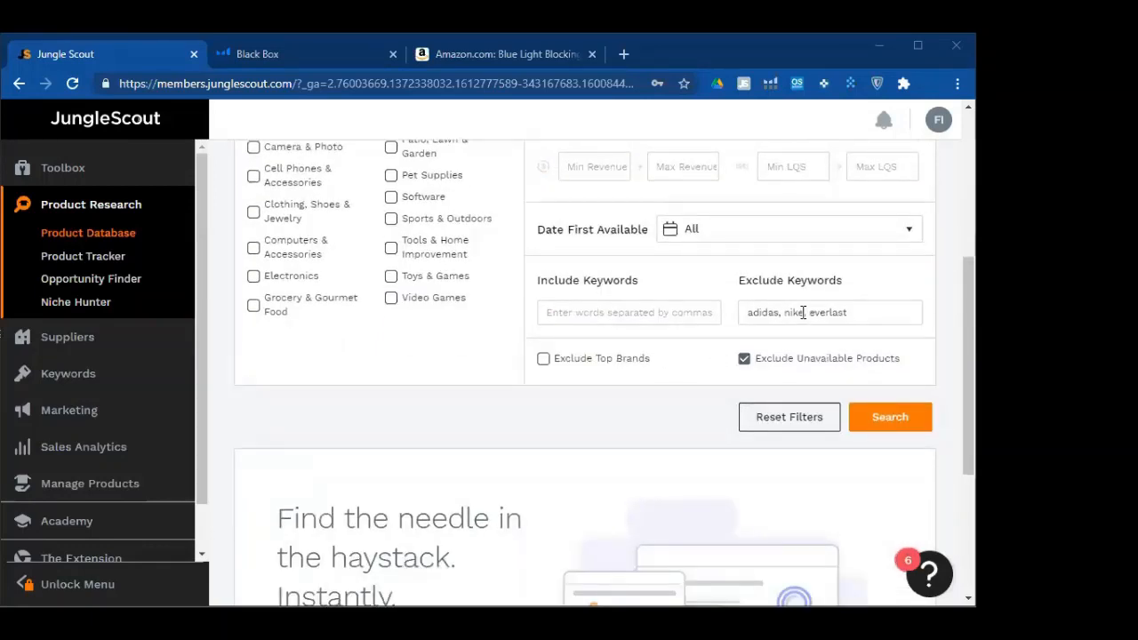
pyautogui.click(883, 425)
pyautogui.scroll(4, 662, 419)
pyautogui.scroll(4, 714, 368)
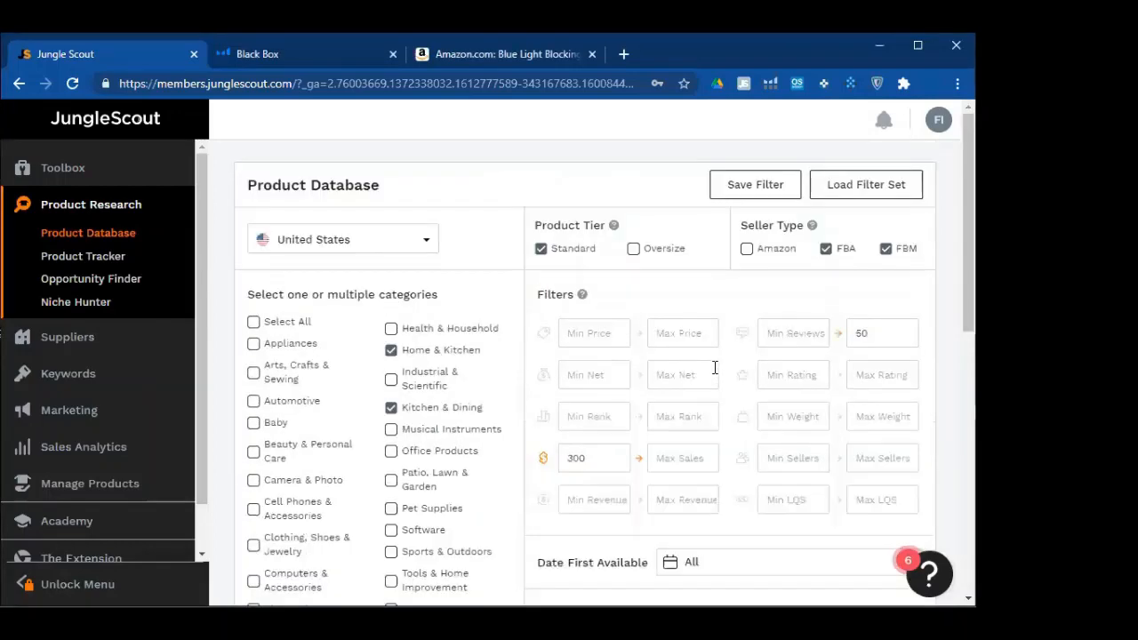
pyautogui.scroll(-7, 702, 374)
pyautogui.scroll(-3, 597, 322)
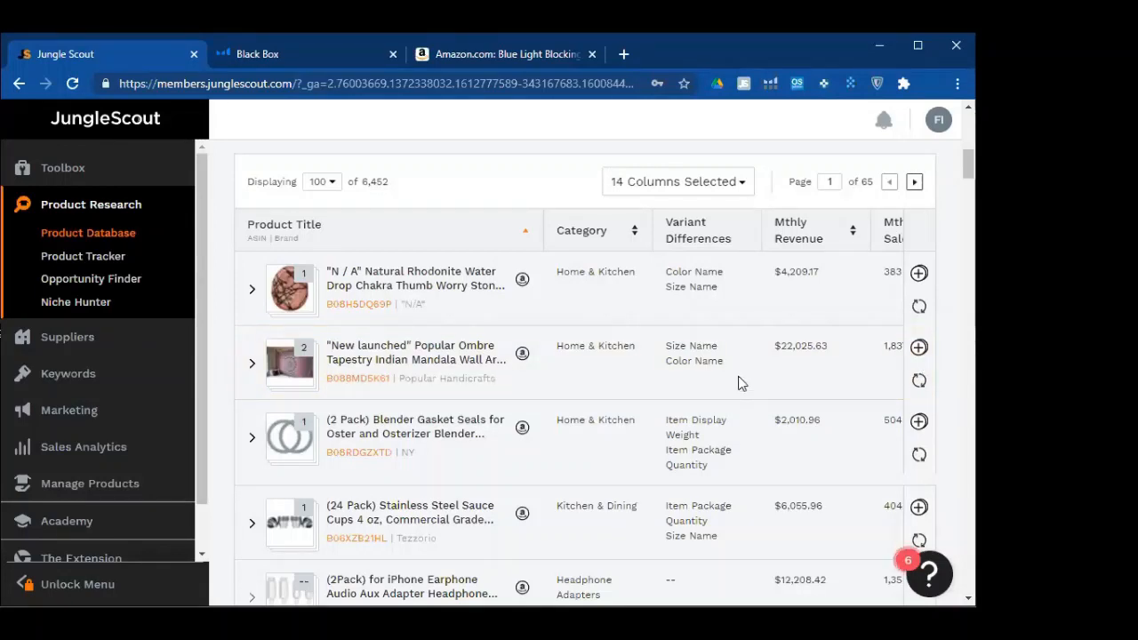
pyautogui.scroll(2, 738, 381)
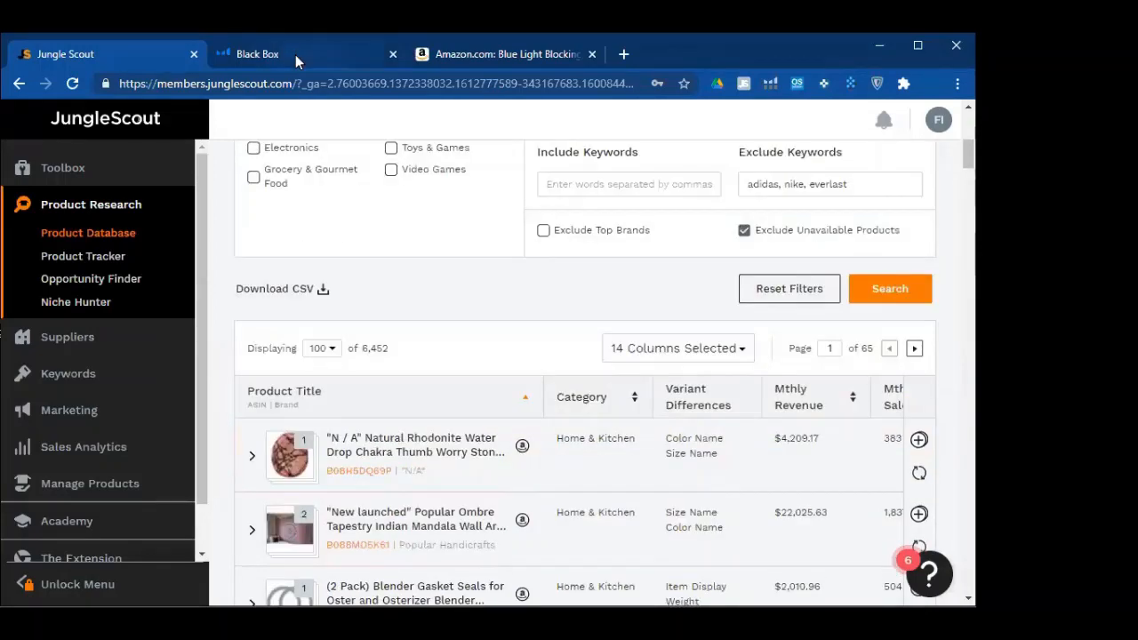
pyautogui.click(296, 54)
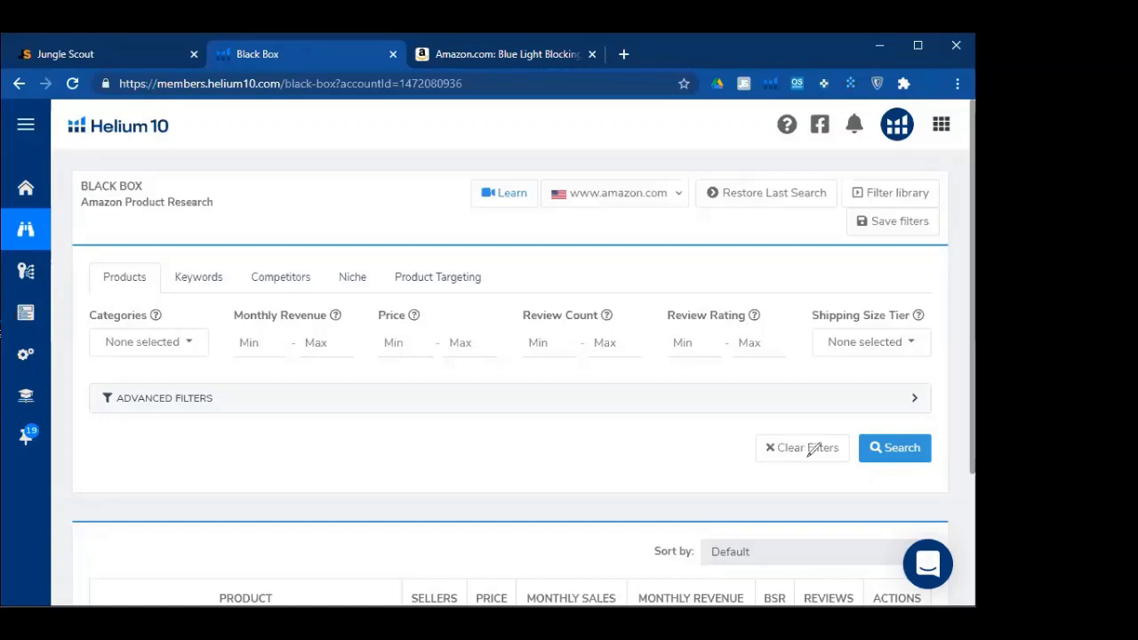
pyautogui.moveTo(880, 168)
pyautogui.mouseDown()
pyautogui.moveTo(845, 164)
pyautogui.moveTo(841, 203)
pyautogui.moveTo(875, 160)
pyautogui.mouseUp()
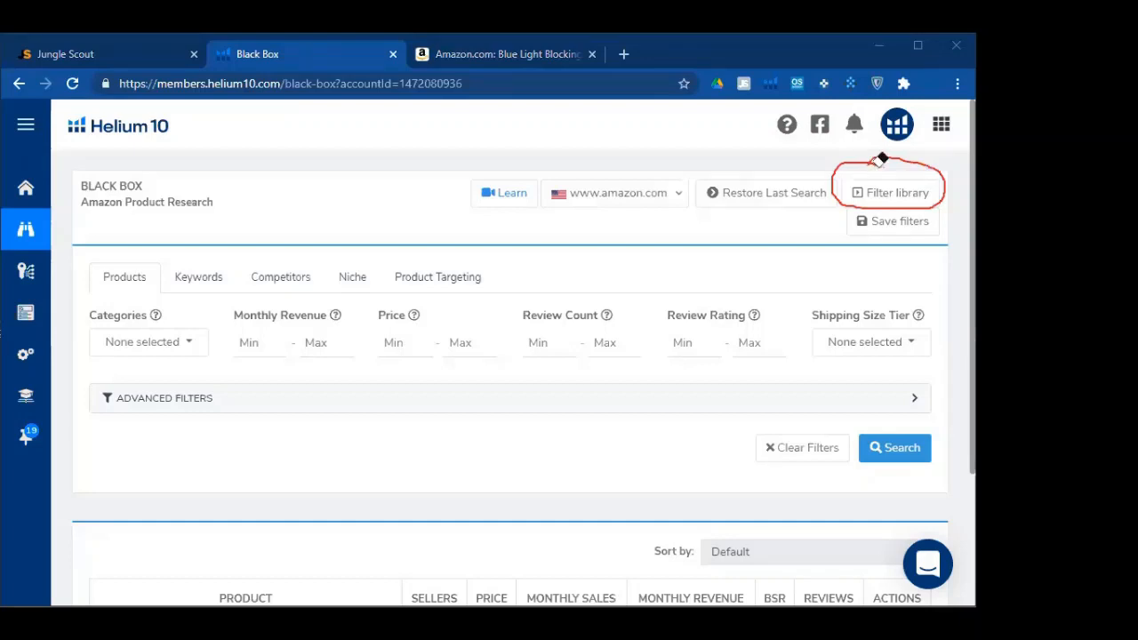
pyautogui.press('Escape')
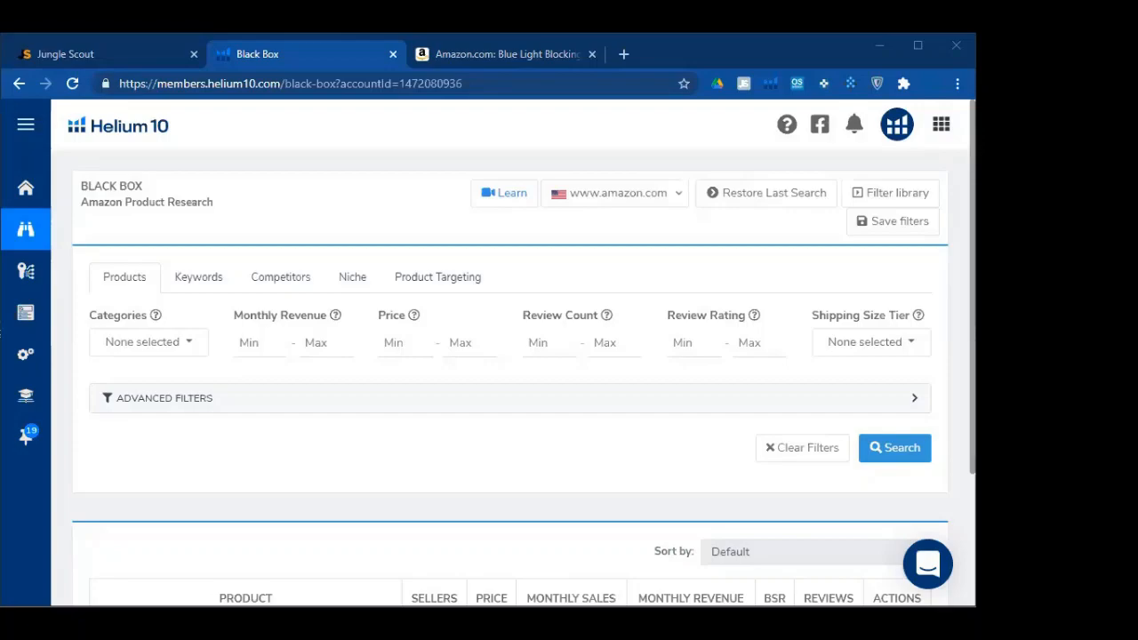
pyautogui.hotkey('ctrl', 'shift', 'Tab')
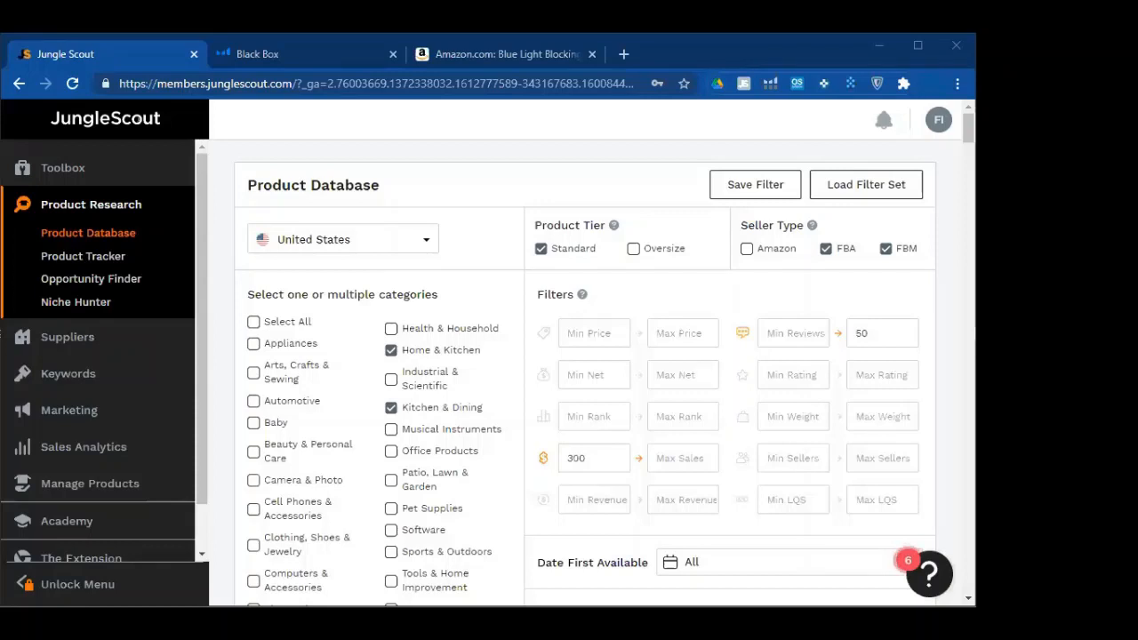
# Set minimum price 50, minimum net 15, maximum rank 6000 and minimum sales 500
pyautogui.click(739, 318)
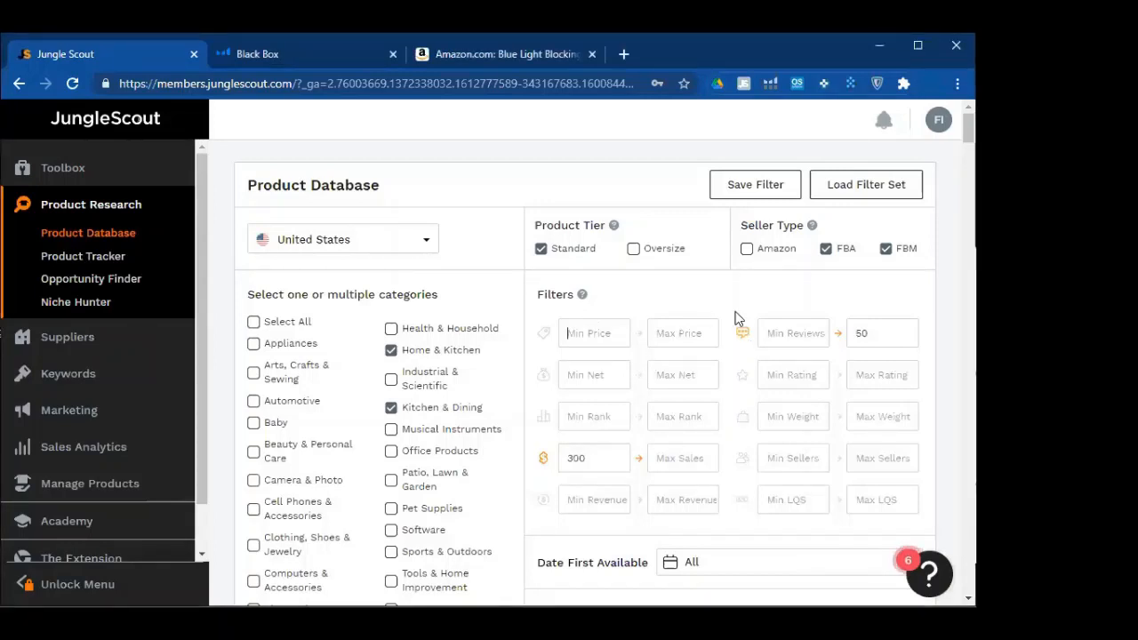
pyautogui.write('50')
pyautogui.click(621, 385)
pyautogui.write('1')
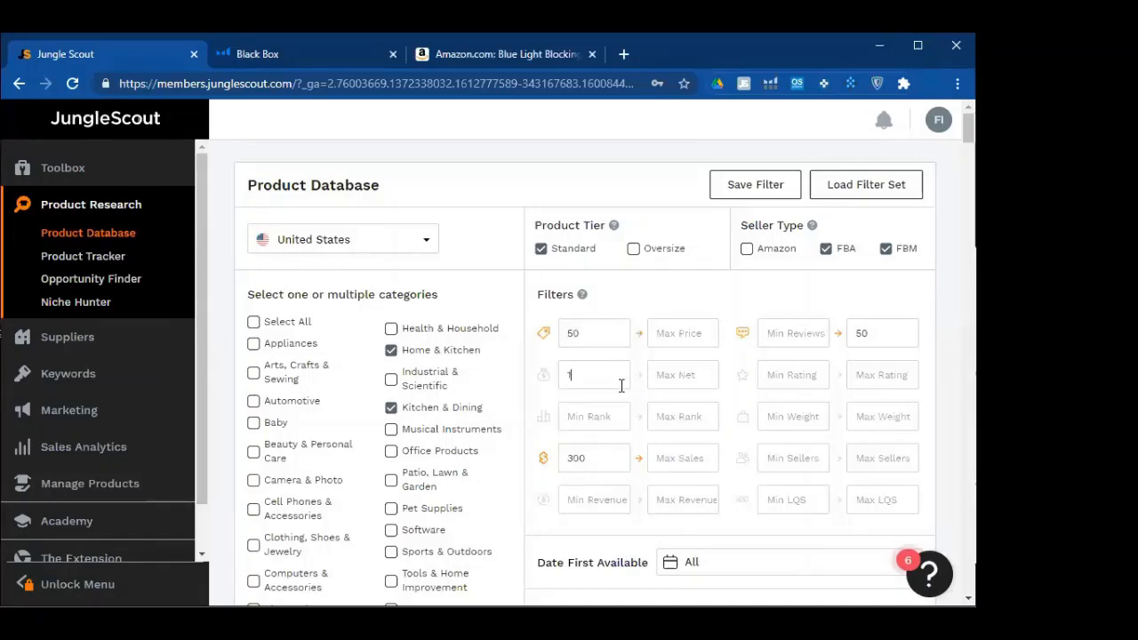
pyautogui.write('5')
pyautogui.click(680, 417)
pyautogui.write('6000')
pyautogui.doubleClick(602, 454)
pyautogui.write('500')
# Set minimum revenue 6000, rating 4 and maximum weight 3, then choose Save Filter
pyautogui.click(592, 496)
pyautogui.click(651, 501)
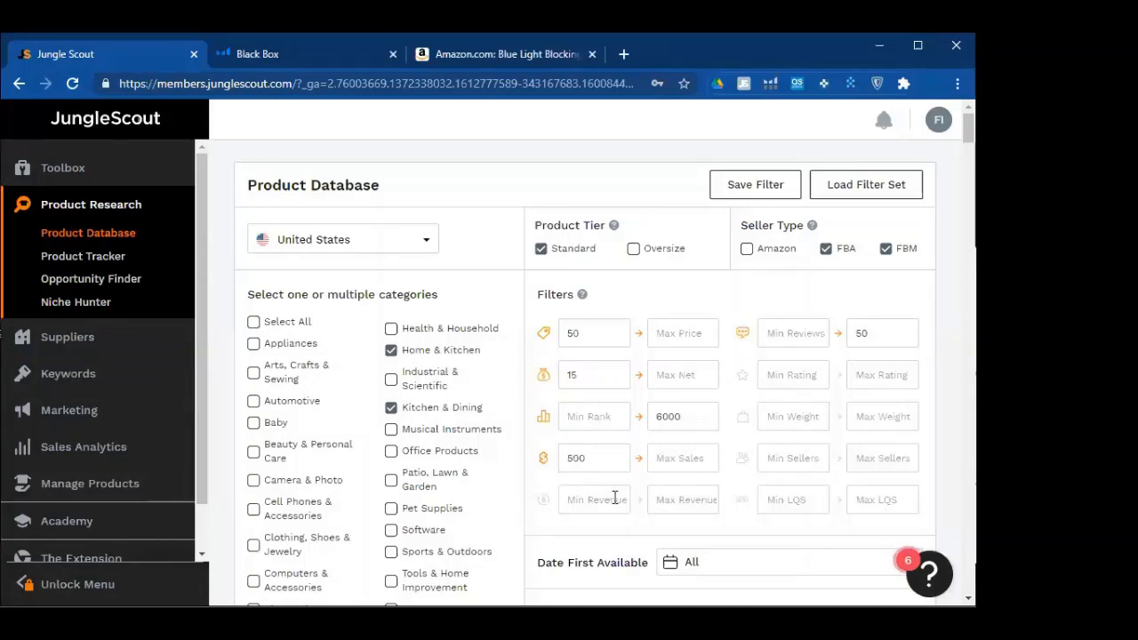
pyautogui.click(614, 498)
pyautogui.write('6000')
pyautogui.click(873, 375)
pyautogui.write('4')
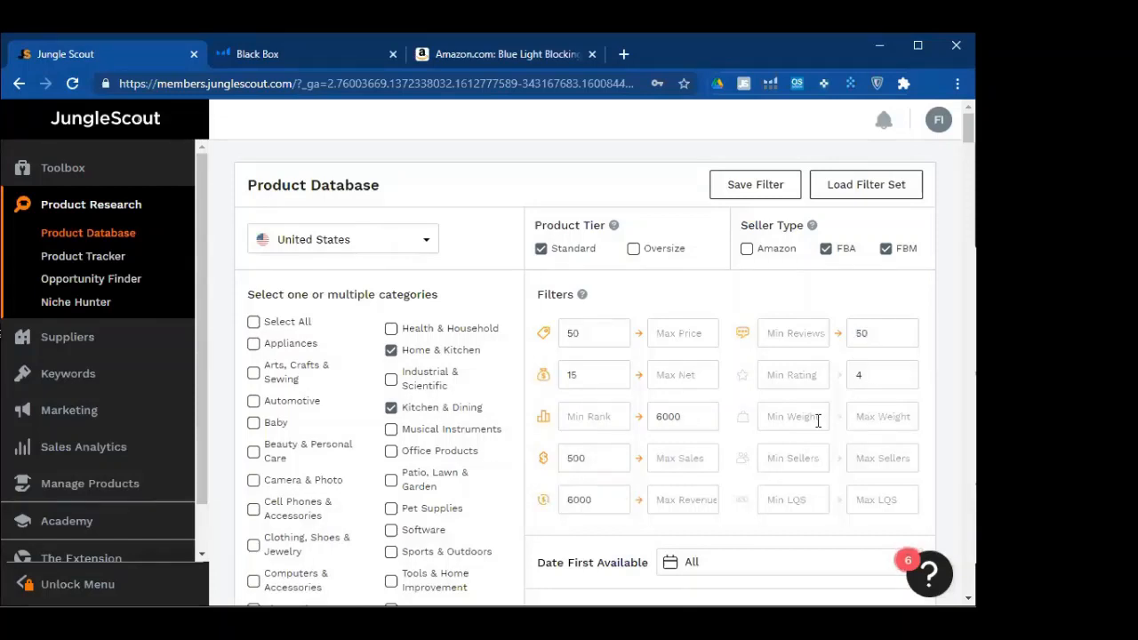
pyautogui.click(873, 417)
pyautogui.write('3')
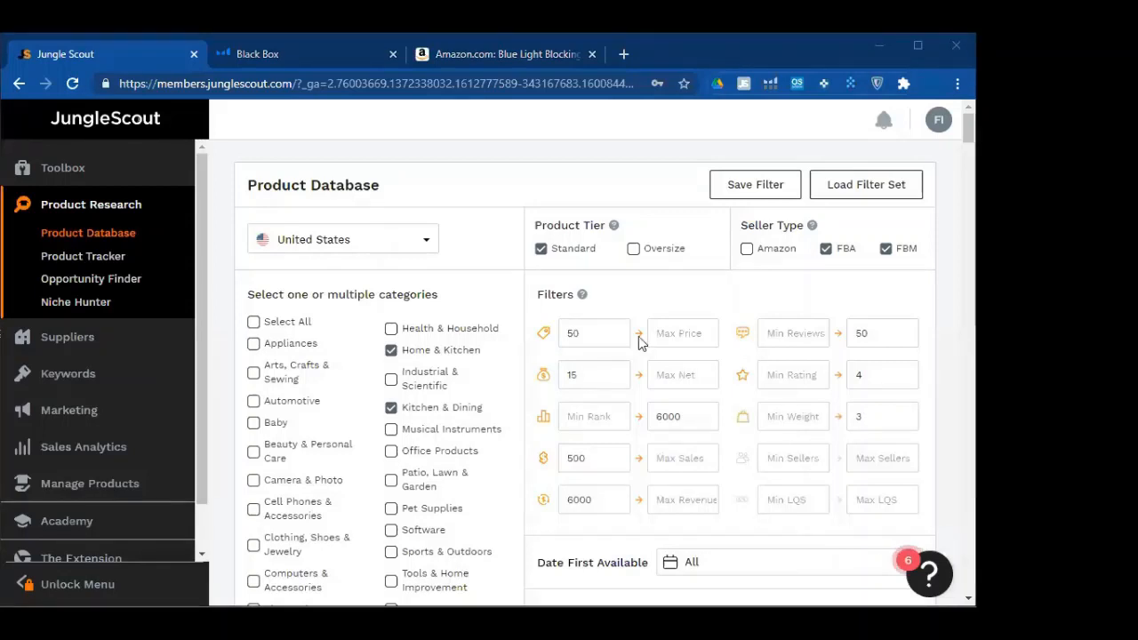
pyautogui.scroll(-2, 680, 211)
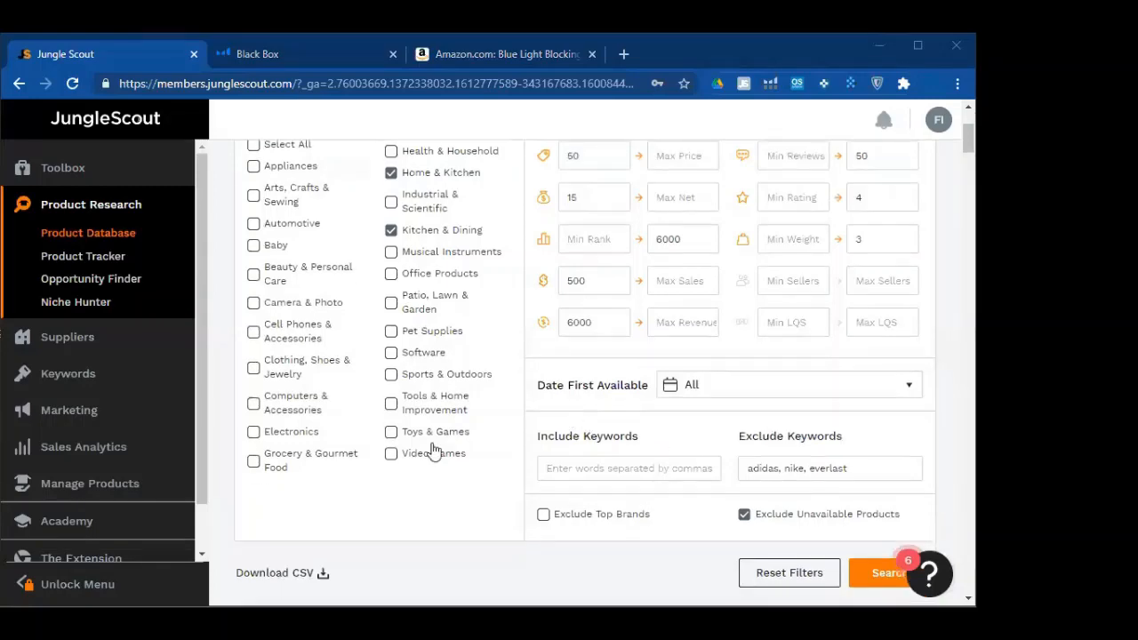
pyautogui.scroll(-5, 398, 435)
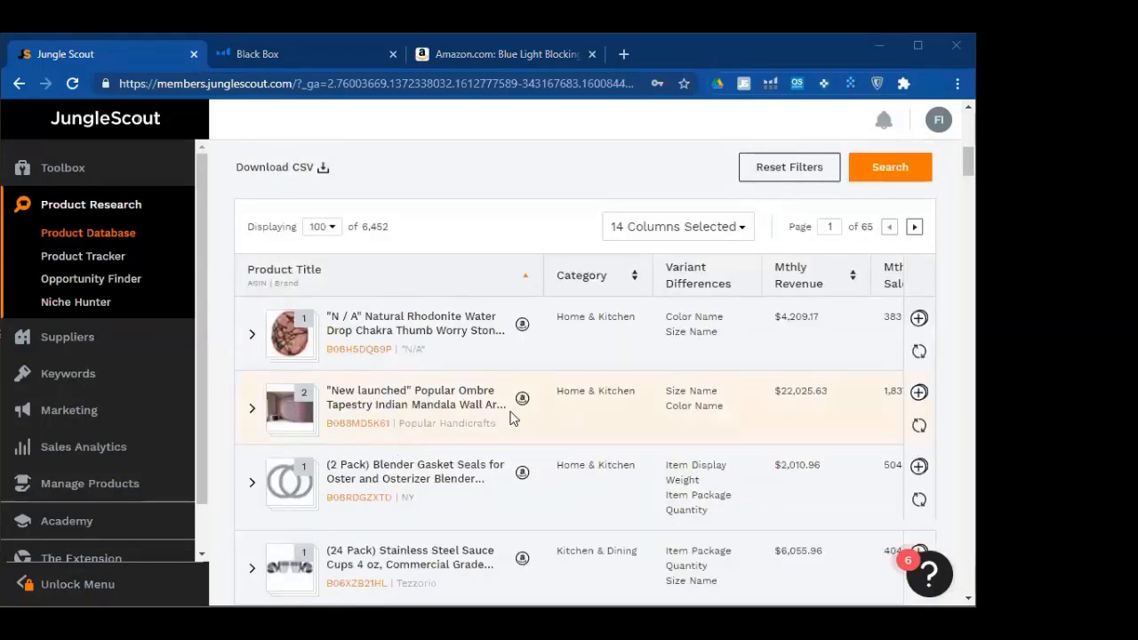
pyautogui.scroll(5, 511, 418)
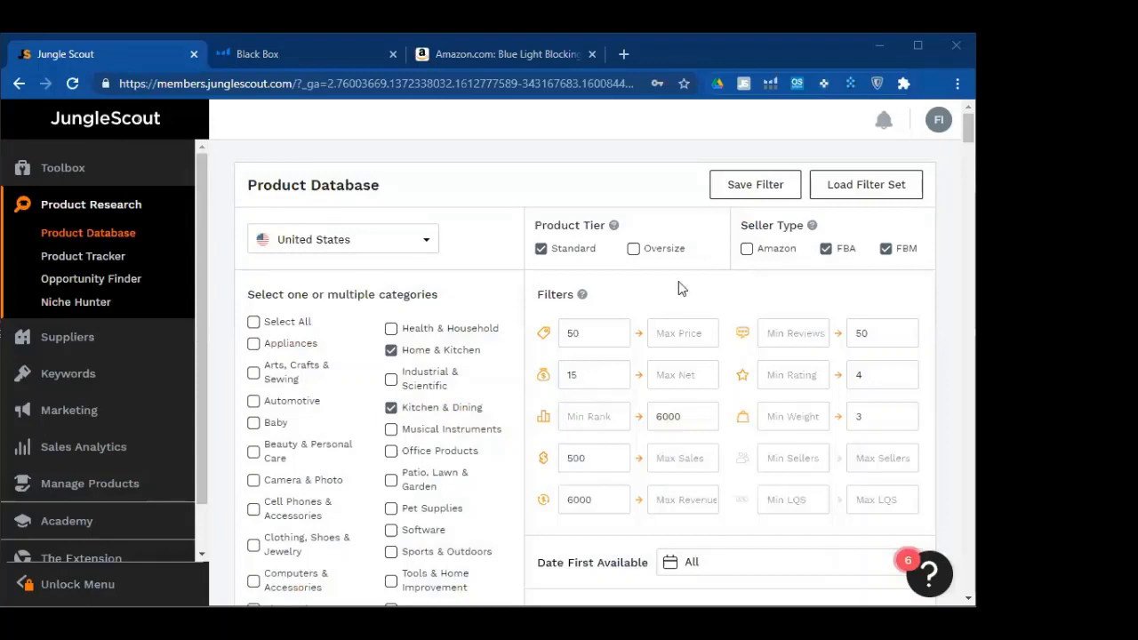
pyautogui.click(758, 191)
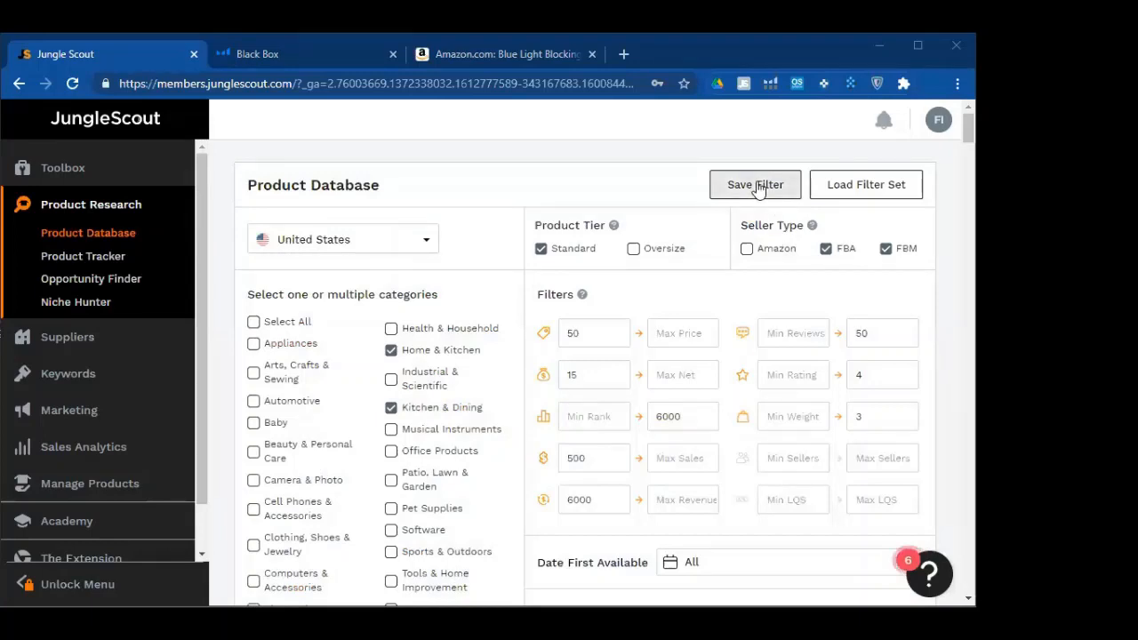
# Save the filter preset as 'Test', then open Helium 10 Black Box's Filter Library
pyautogui.click(758, 186)
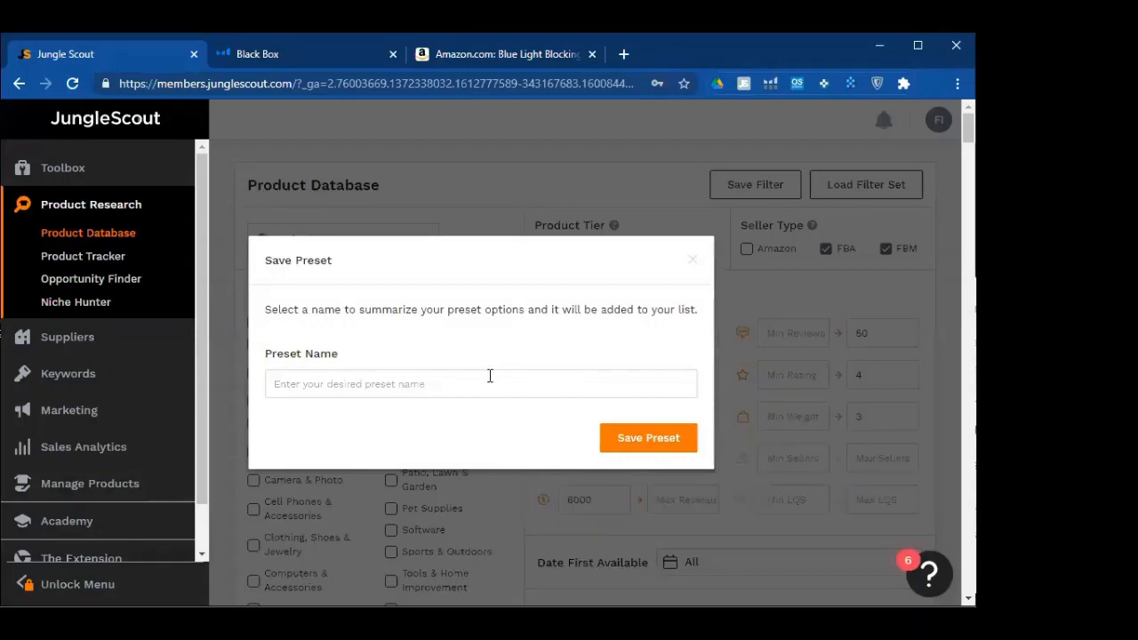
pyautogui.write('Test')
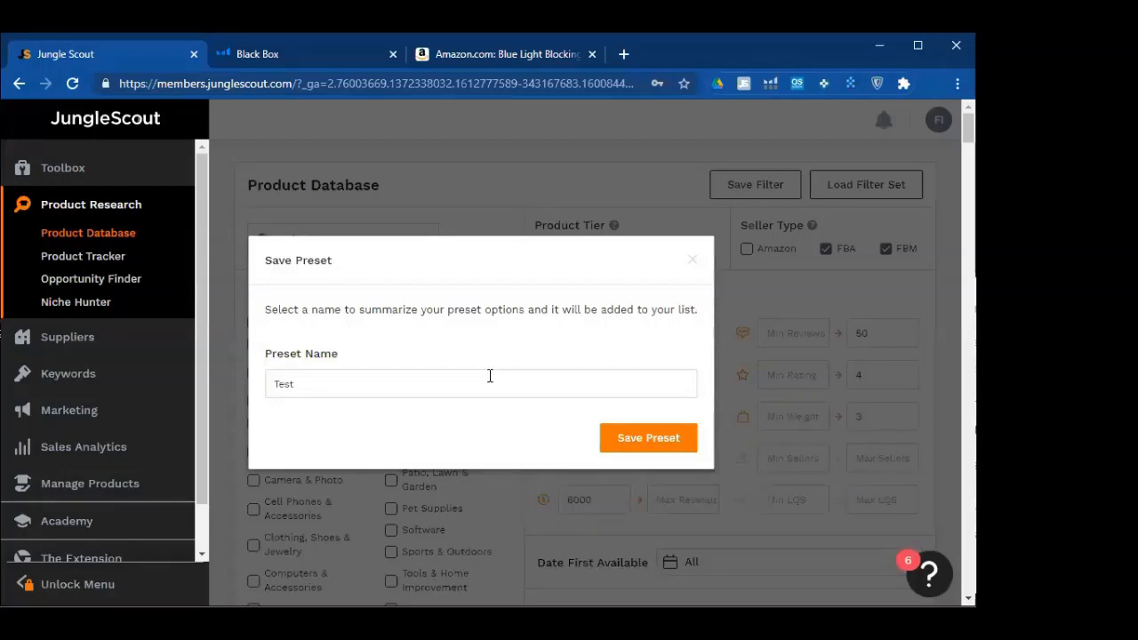
pyautogui.press('Return')
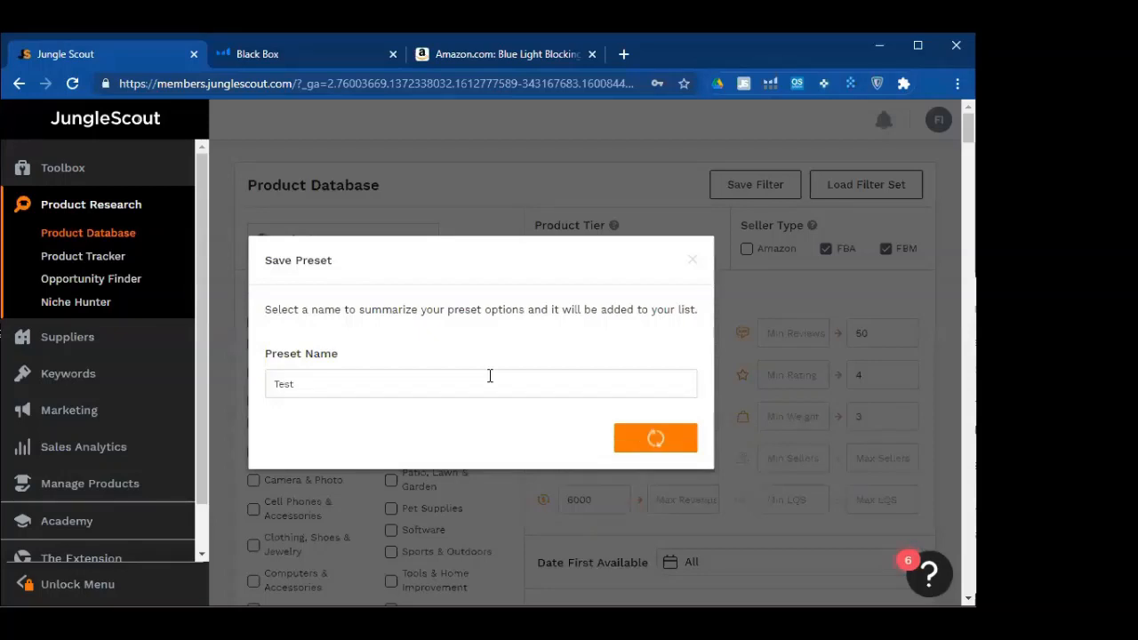
pyautogui.click(294, 40)
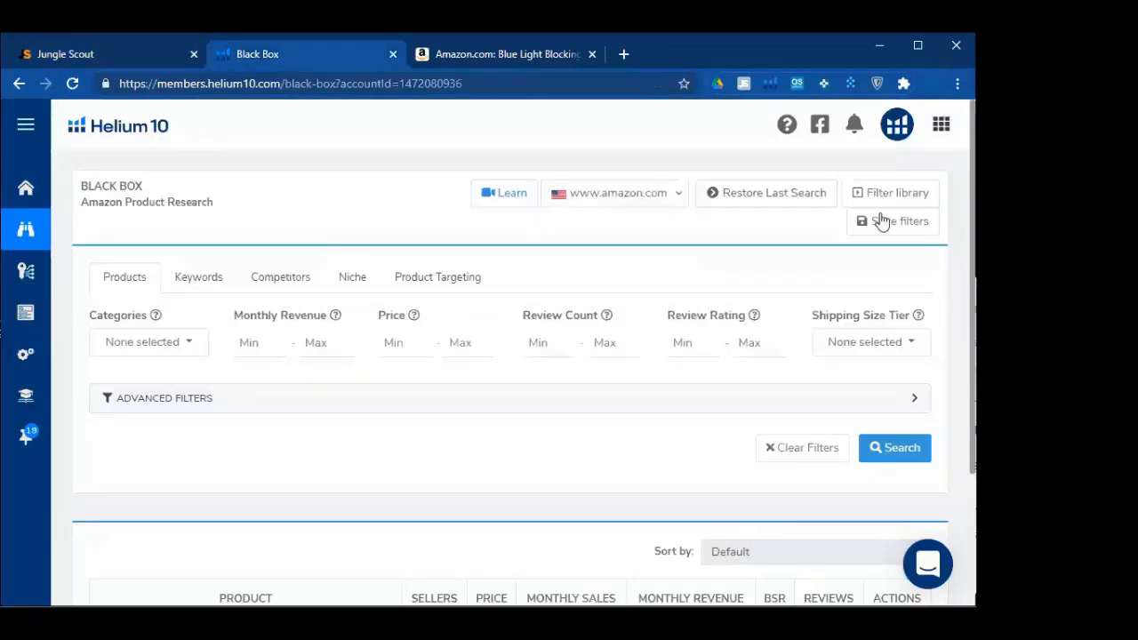
pyautogui.click(886, 197)
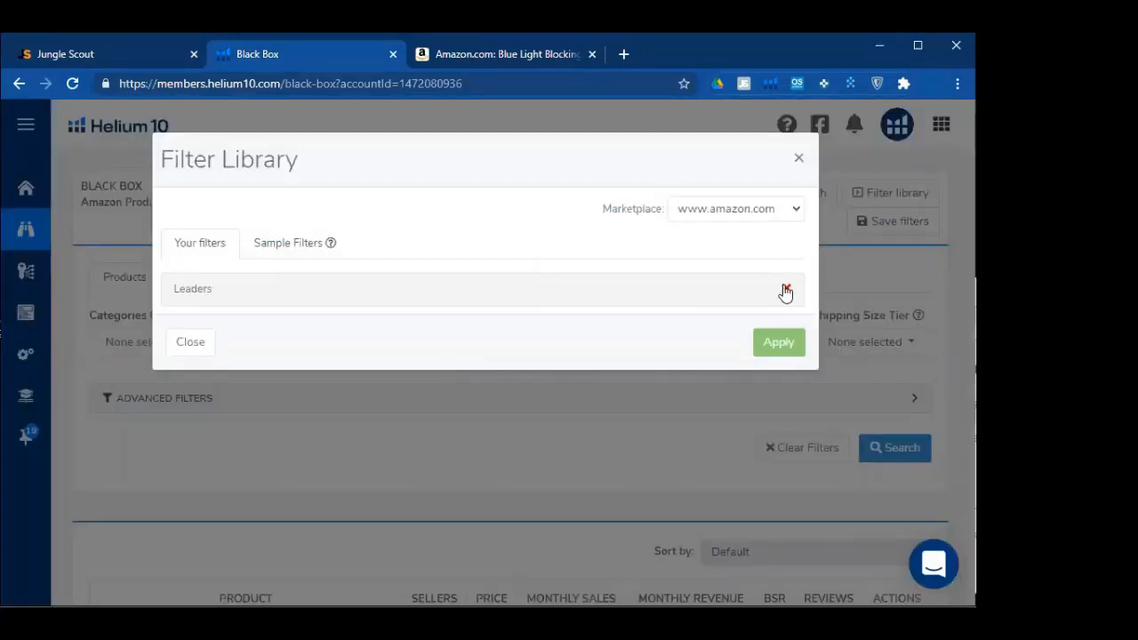
# Dismiss Helium 10's Filter Library and return to the Jungle Scout browser tab
pyautogui.click(162, 101)
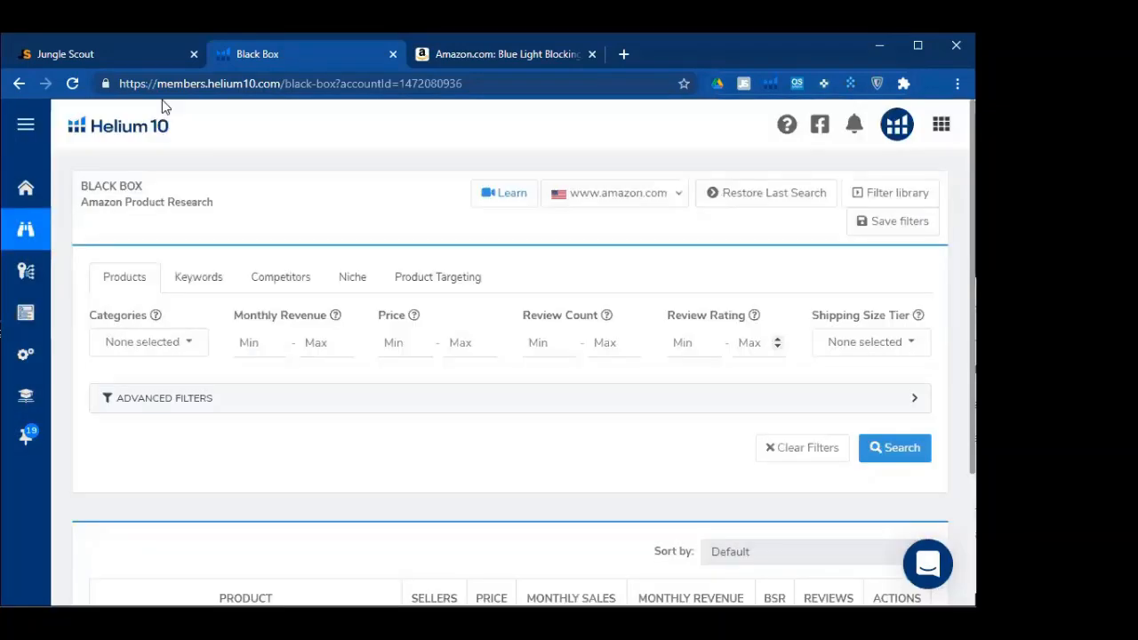
pyautogui.hotkey('ctrl', 'shift', 'Tab')
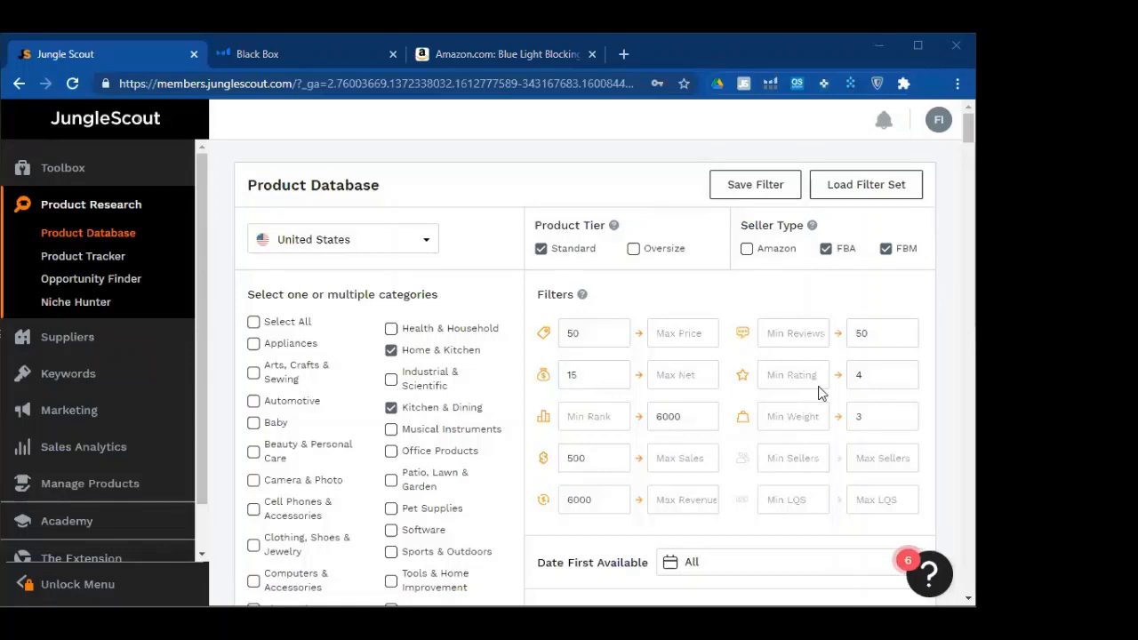
# Reload Product Research and load the saved Test preset (price 50+, net 15+, sales 500+, excluded brands)
pyautogui.click(113, 210)
pyautogui.click(90, 205)
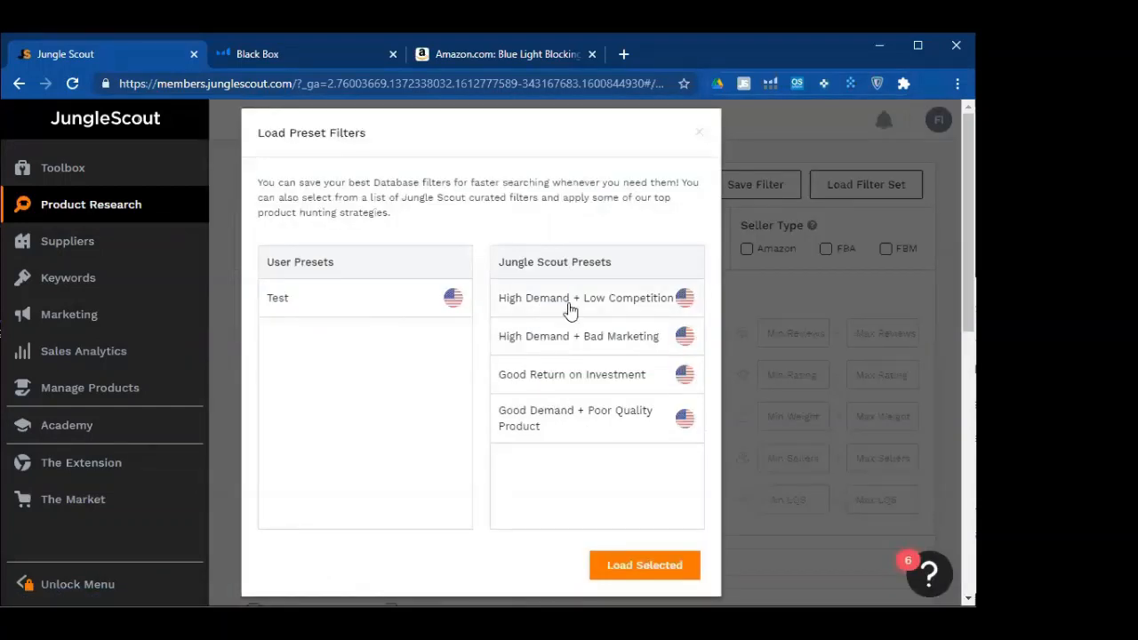
pyautogui.click(281, 307)
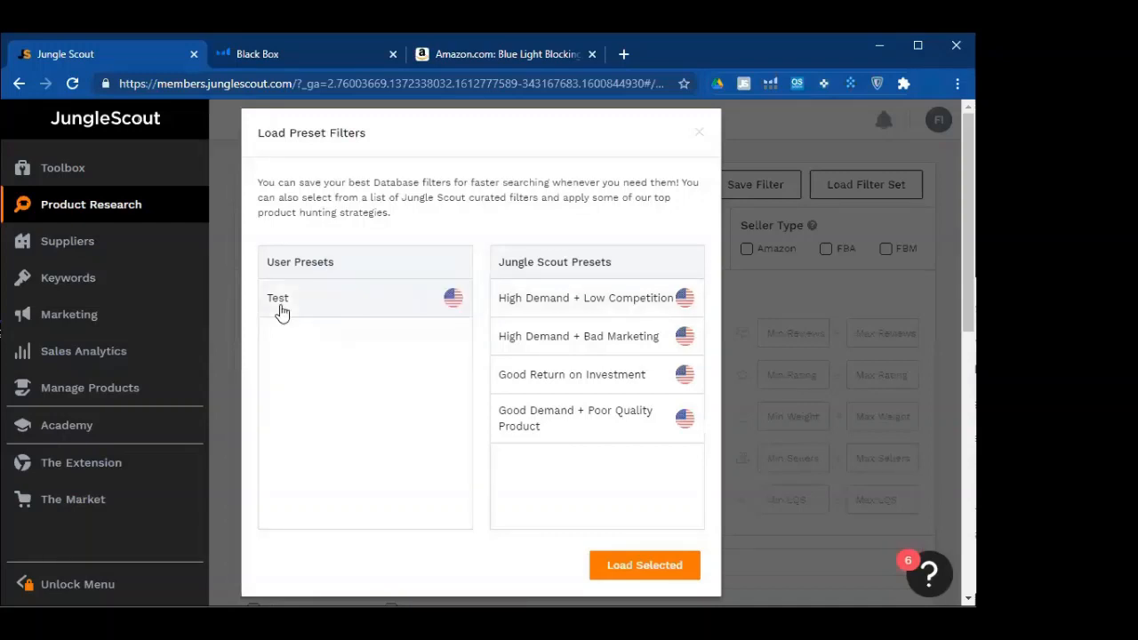
pyautogui.click(610, 562)
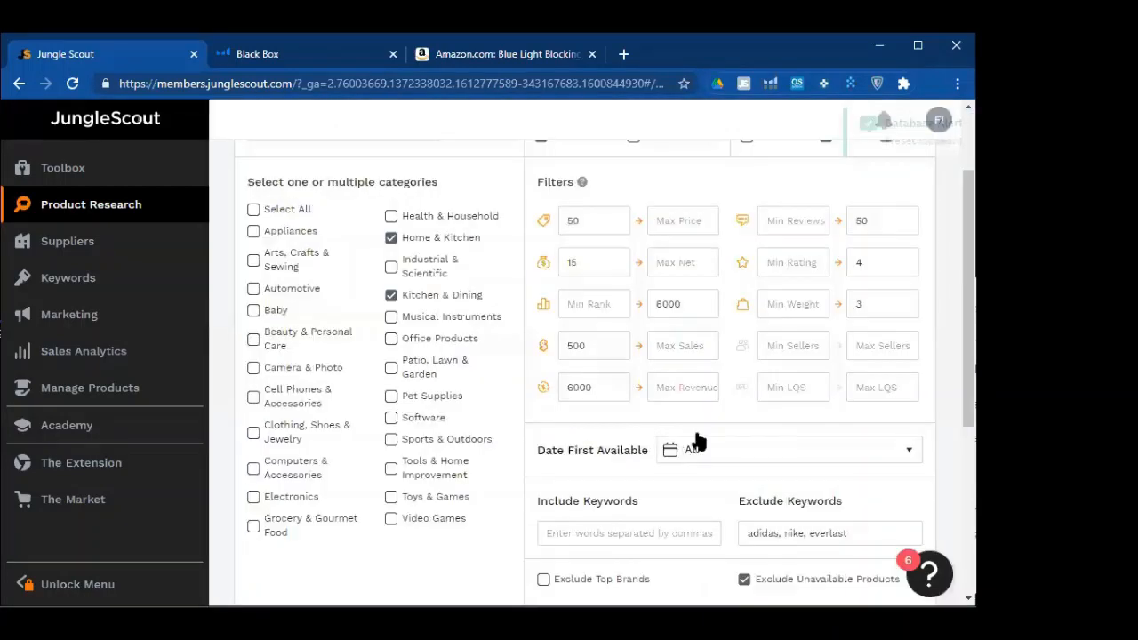
# Inspect the Test preset's excluded keywords adidas, nike and everlast
pyautogui.scroll(-4, 745, 272)
pyautogui.doubleClick(758, 208)
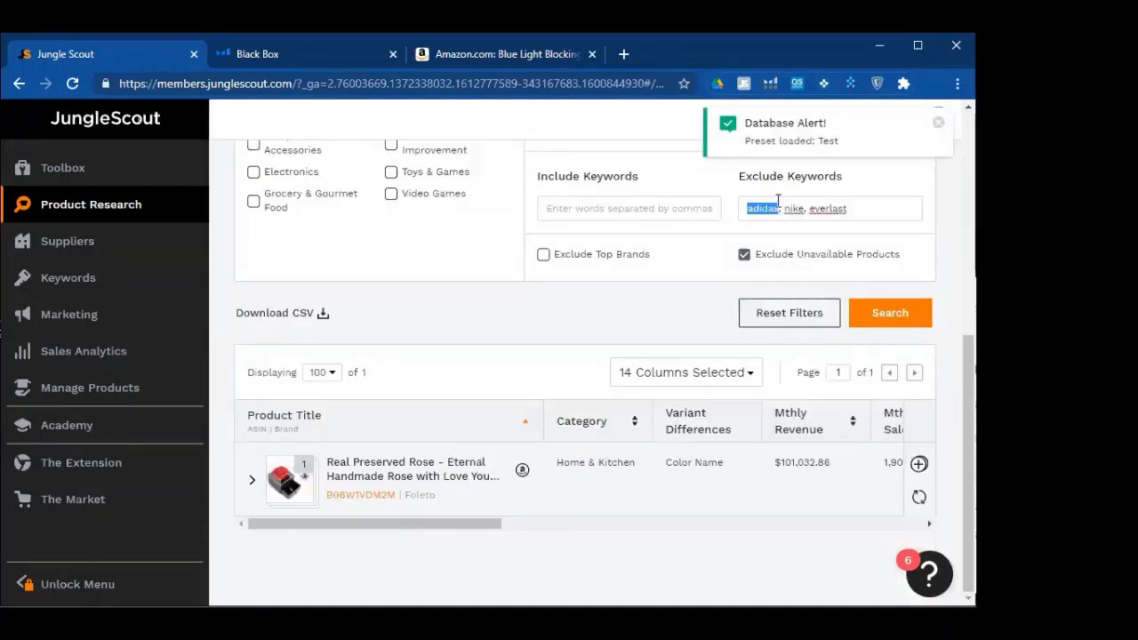
pyautogui.click(841, 207)
pyautogui.doubleClick(843, 207)
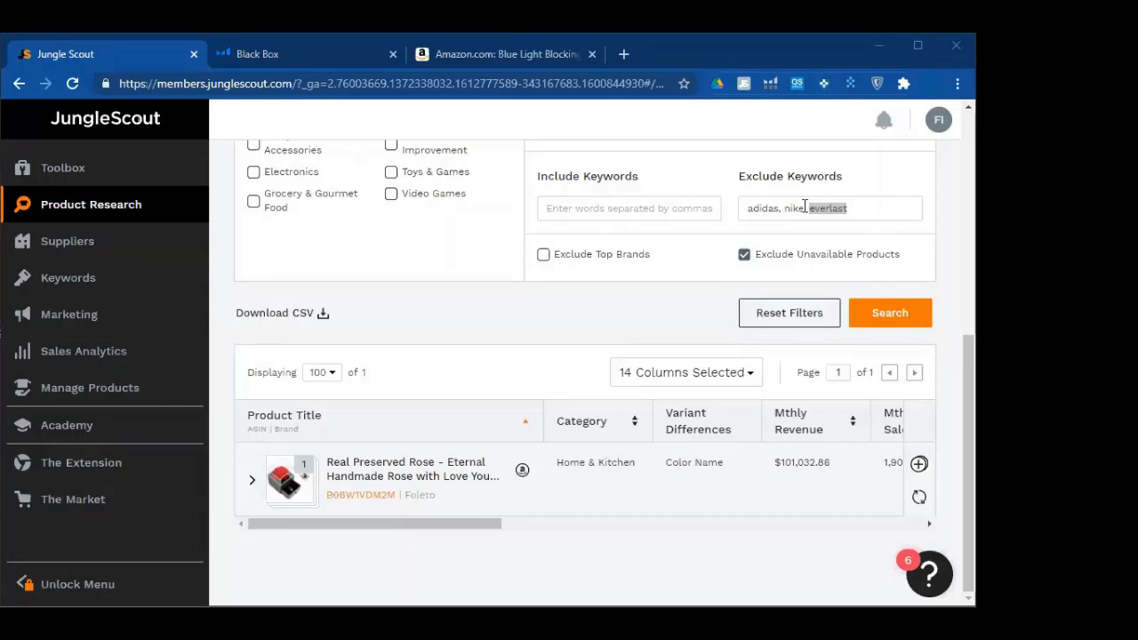
pyautogui.hotkey('ctrl', 'a')
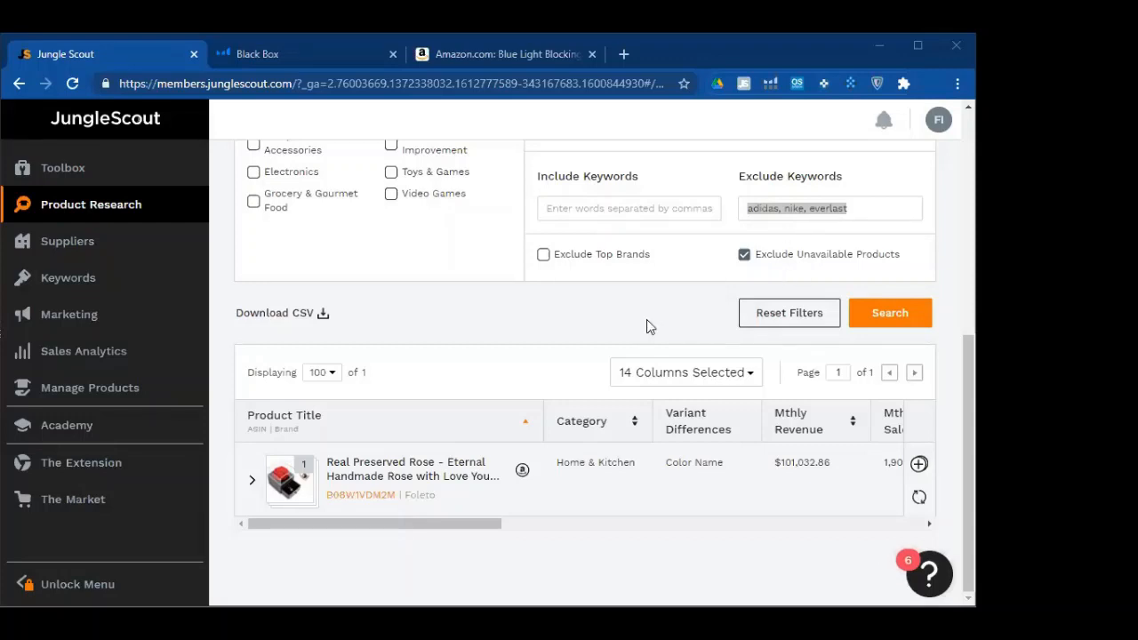
# Scroll through the page to review the single result, a preserved rose
pyautogui.scroll(4, 605, 373)
pyautogui.scroll(1, 755, 349)
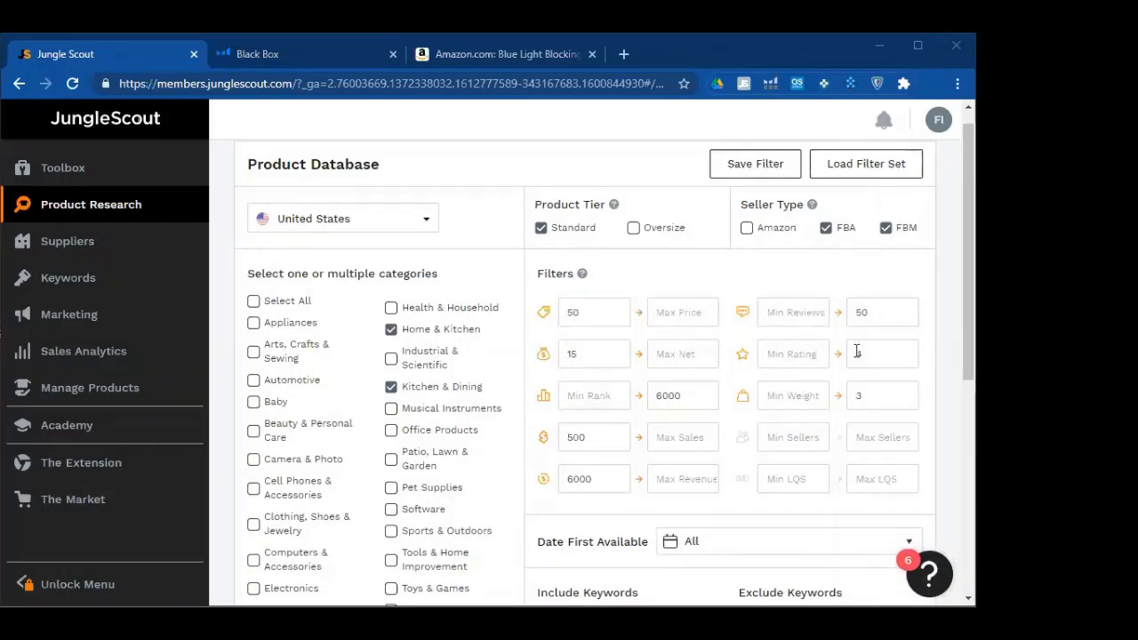
pyautogui.scroll(-2, 867, 381)
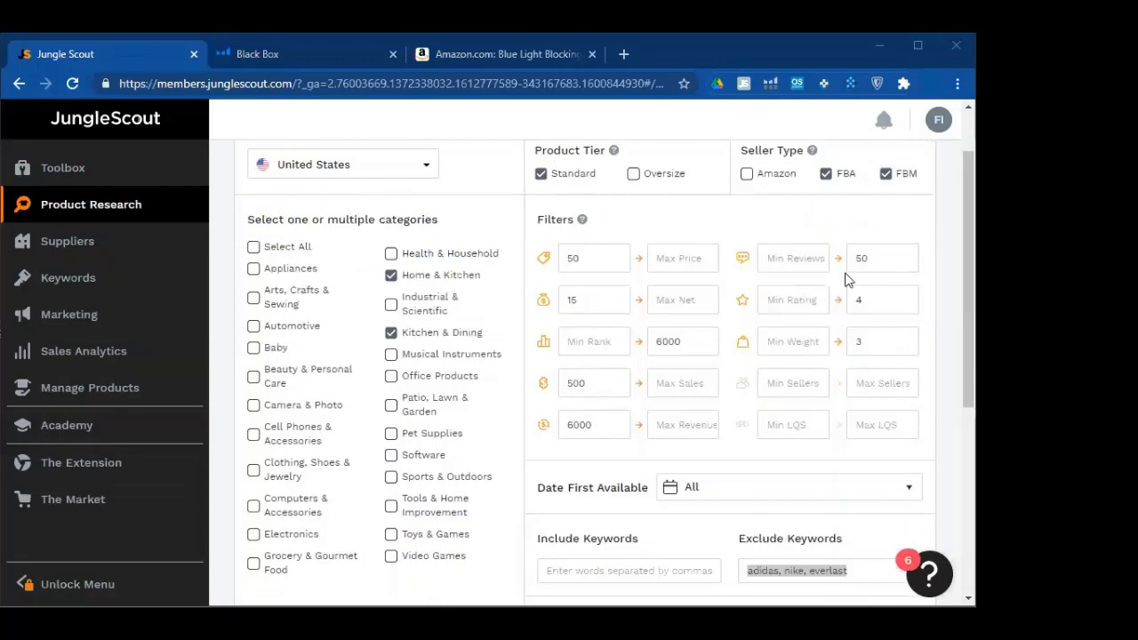
pyautogui.scroll(-4, 794, 356)
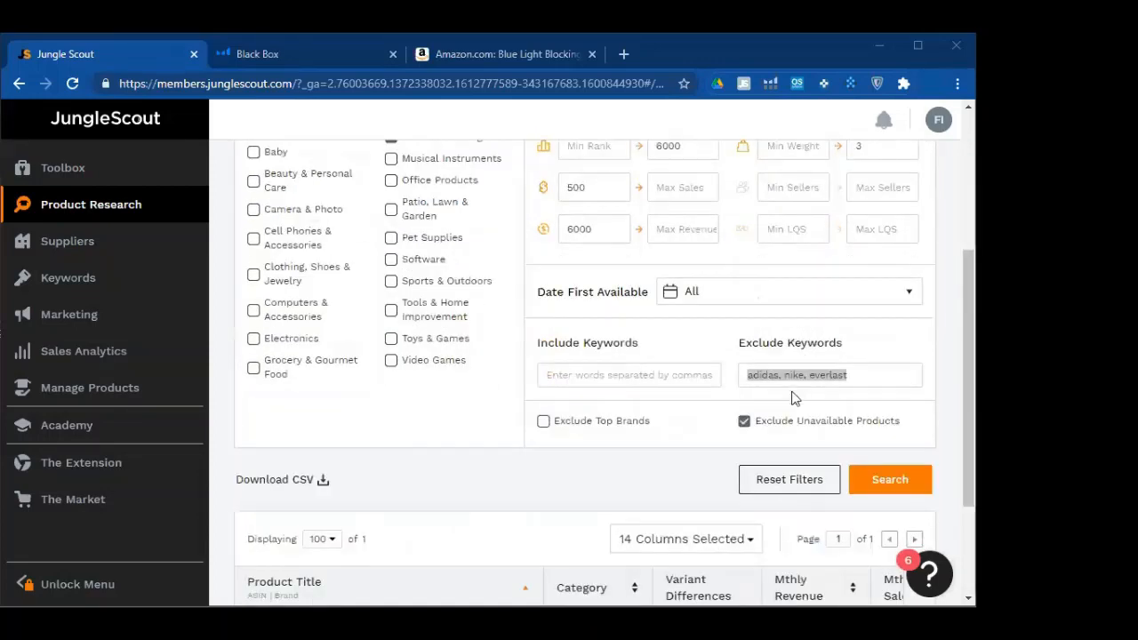
pyautogui.scroll(-4, 445, 465)
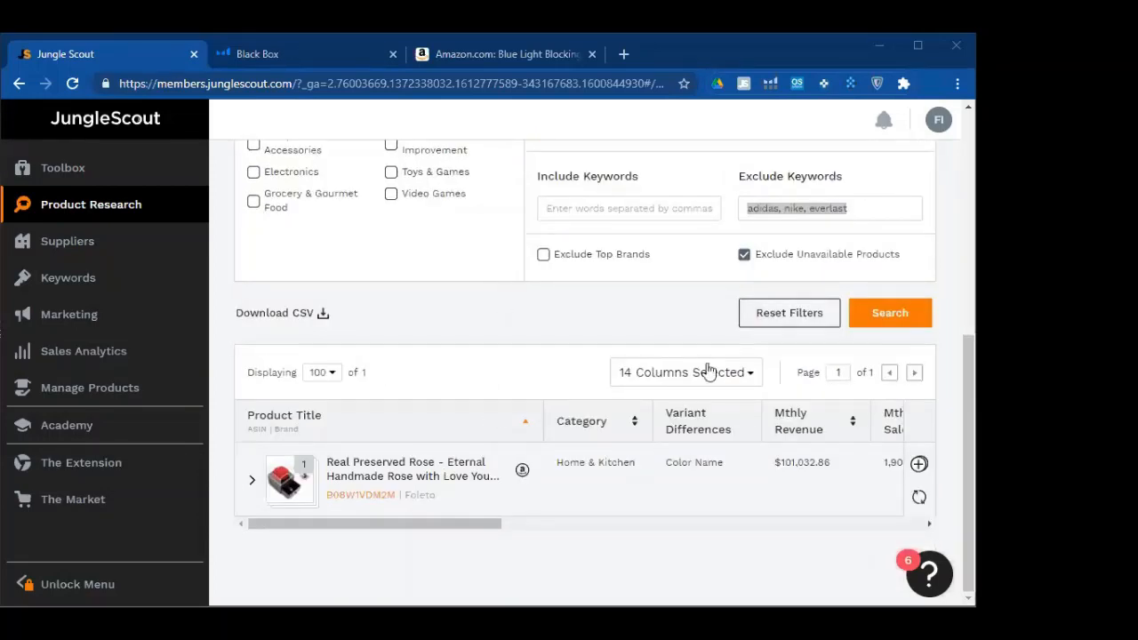
pyautogui.scroll(2, 886, 407)
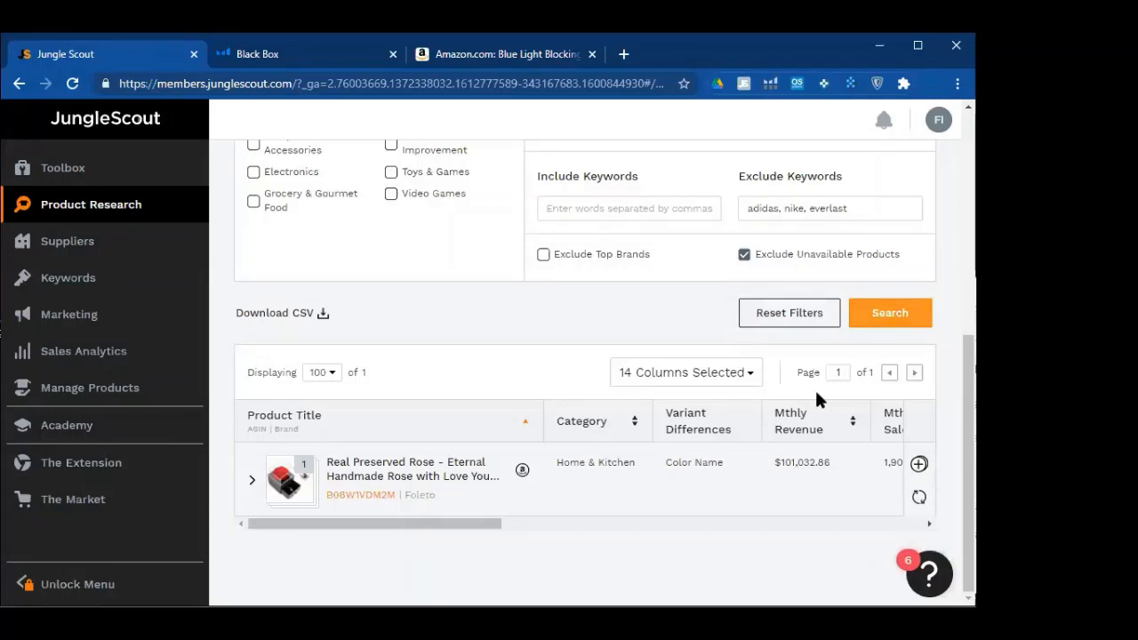
pyautogui.scroll(5, 816, 393)
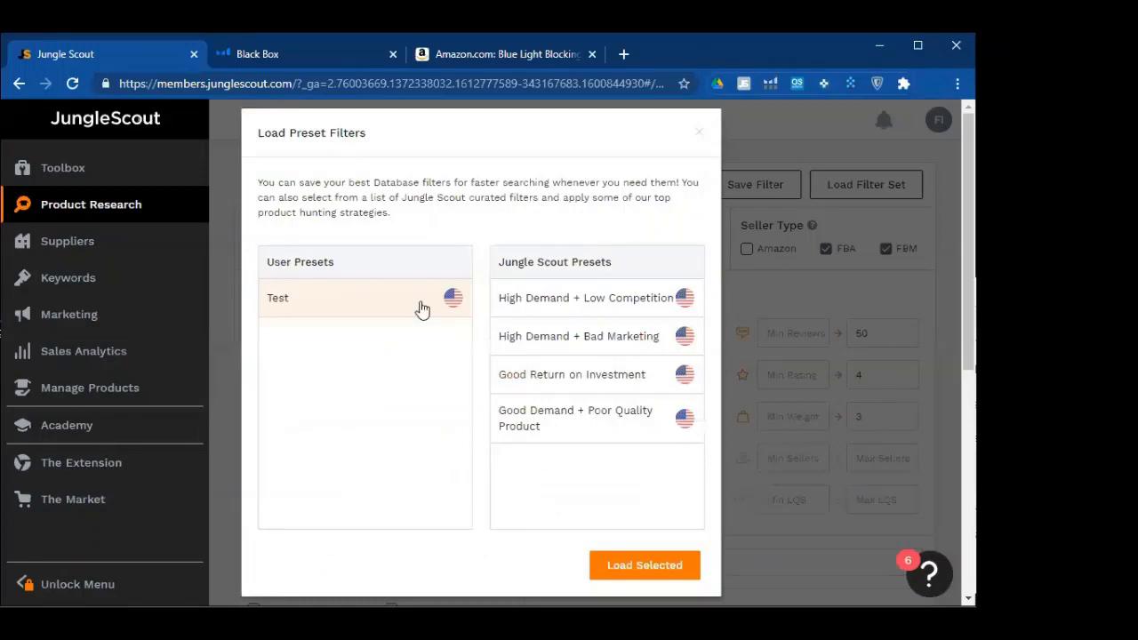
# Delete the saved Test preset and select the High Demand + Low Competition preset
pyautogui.rightClick(419, 303)
pyautogui.click(386, 316)
pyautogui.click(518, 566)
pyautogui.click(599, 400)
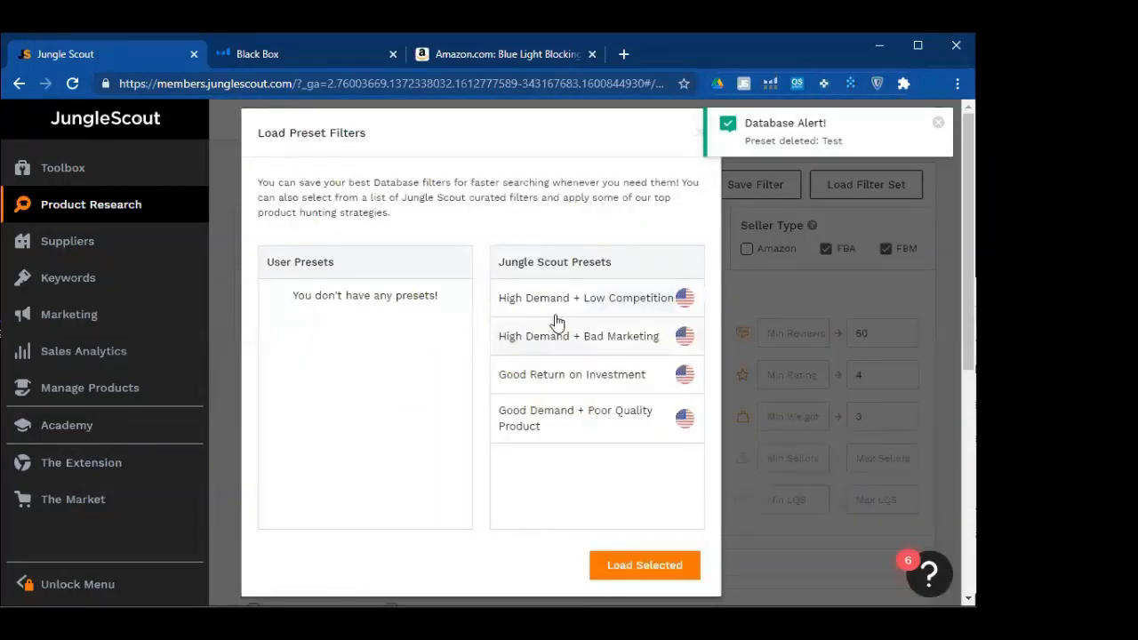
pyautogui.moveTo(577, 305)
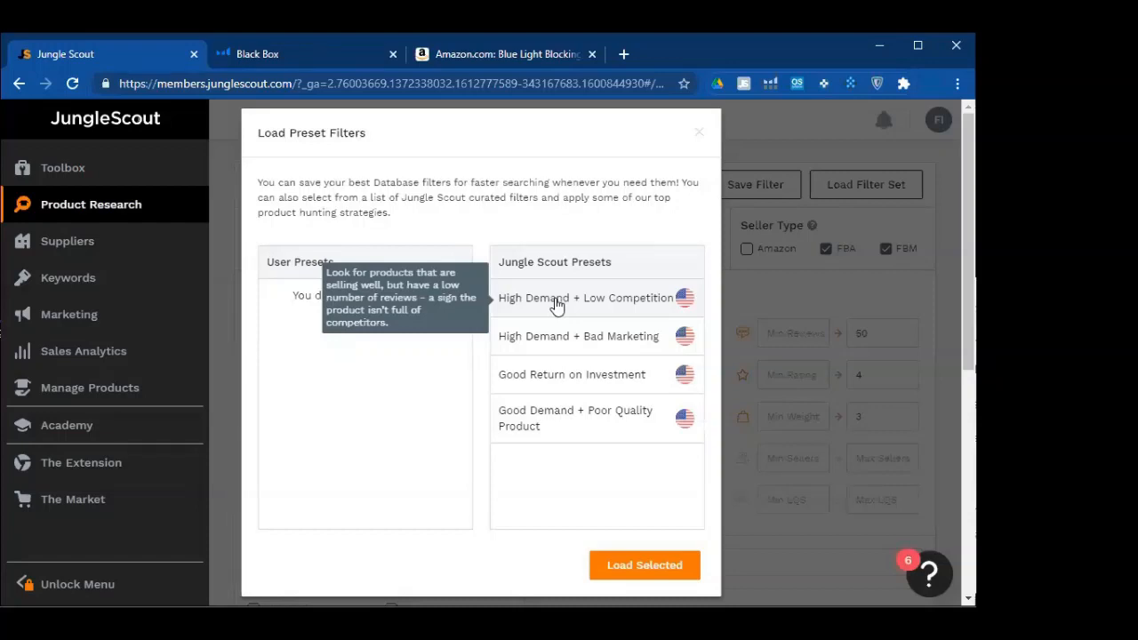
pyautogui.click(556, 305)
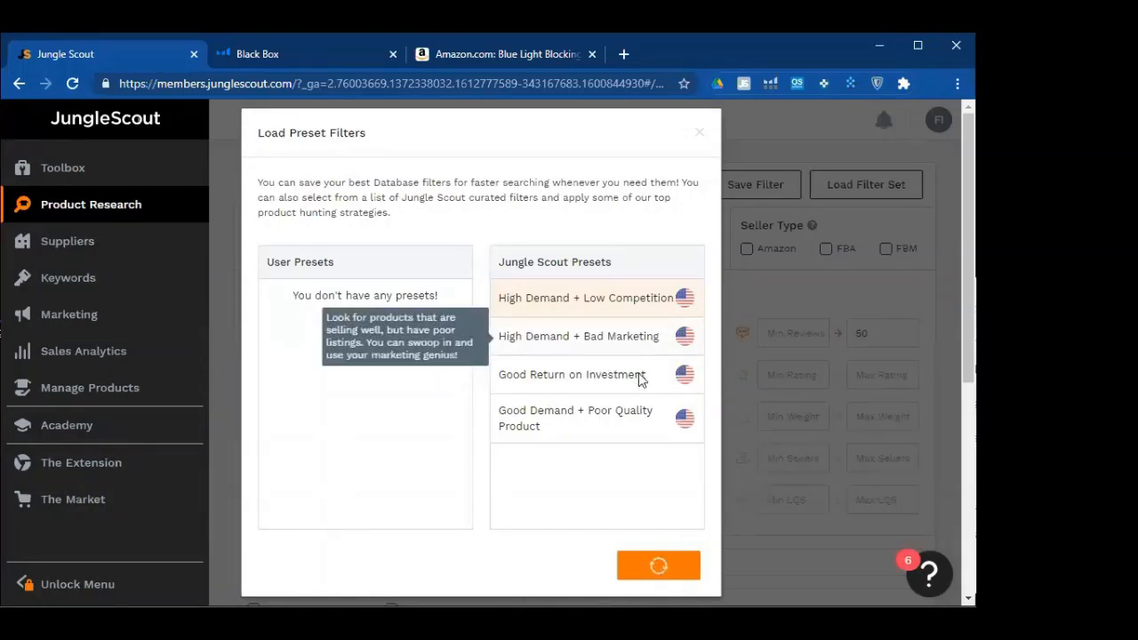
# Check the loaded filter values, Min Sales 250 and Max Reviews 50
pyautogui.scroll(-1, 492, 416)
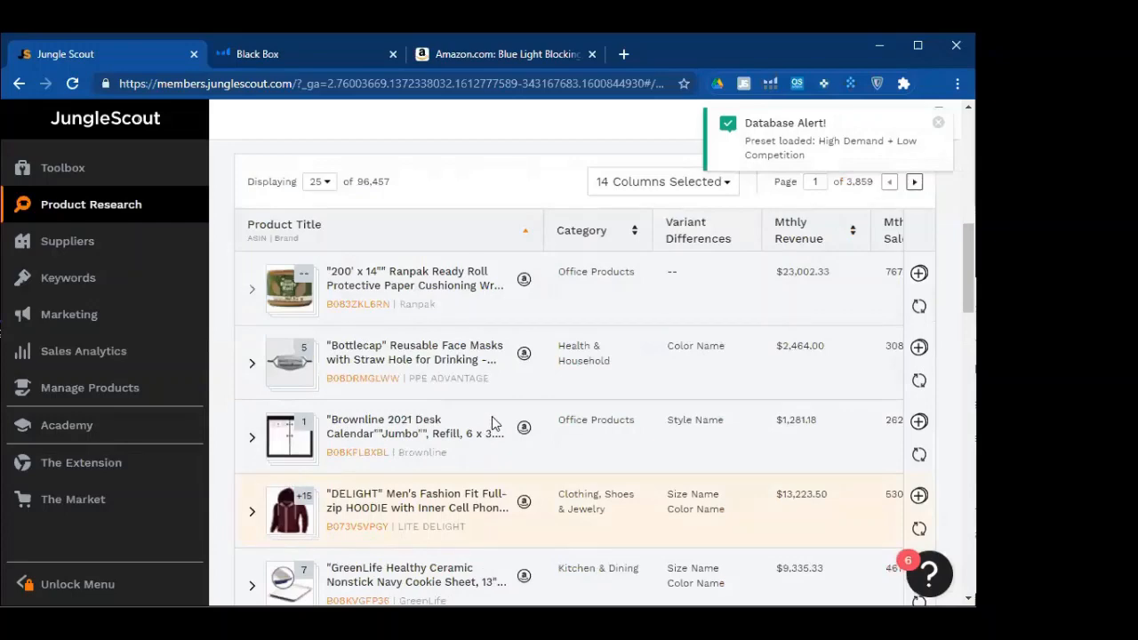
pyautogui.scroll(5, 318, 383)
pyautogui.scroll(-2, 372, 197)
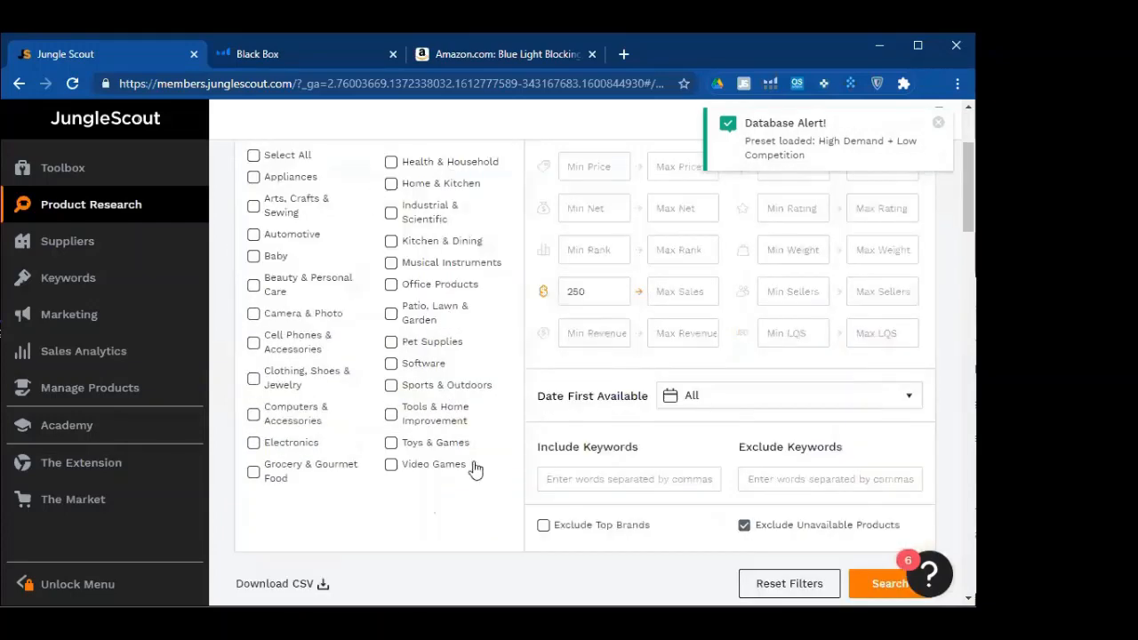
pyautogui.scroll(2, 559, 273)
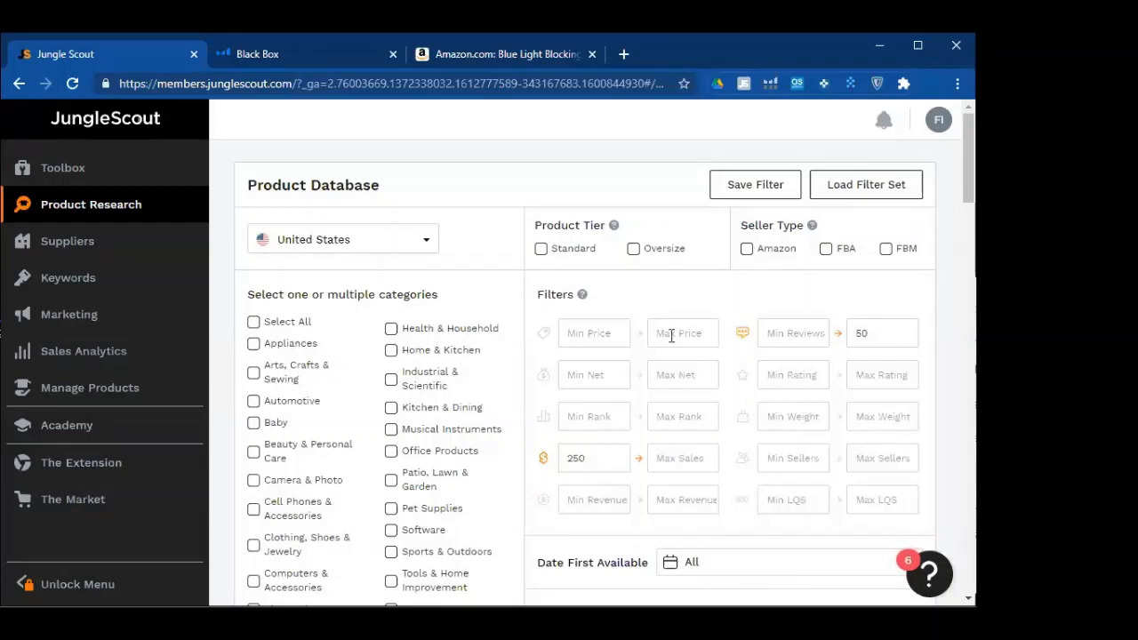
pyautogui.scroll(-1, 584, 382)
pyautogui.click(583, 381)
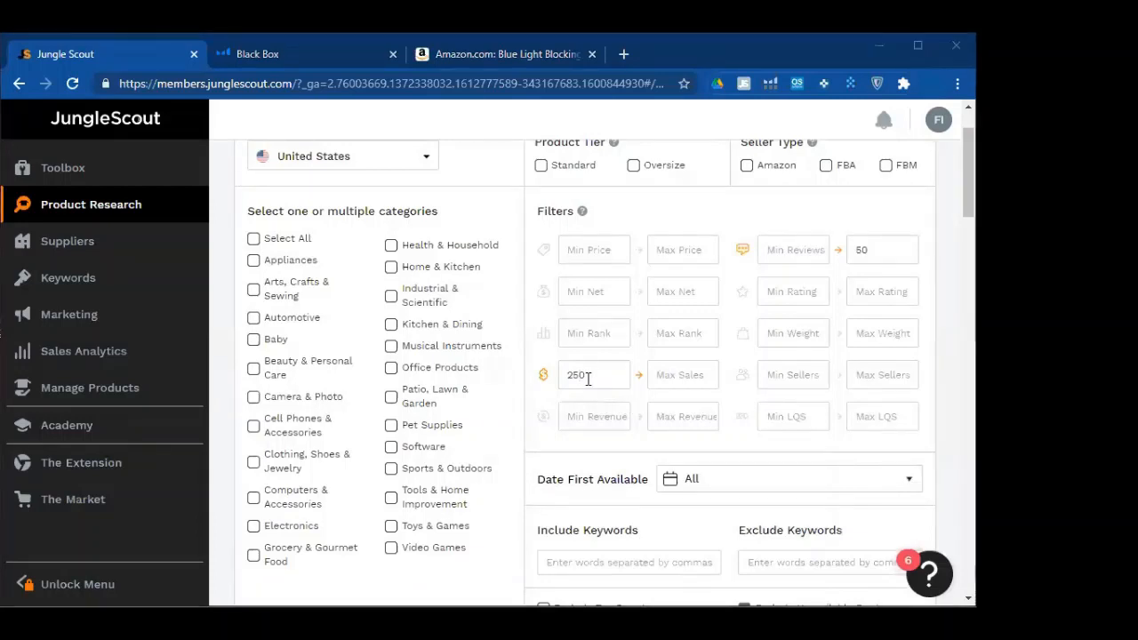
pyautogui.click(873, 258)
# Scroll through the results and bring up the Load Preset Filters list
pyautogui.scroll(-2, 772, 338)
pyautogui.scroll(2, 794, 296)
pyautogui.scroll(-5, 648, 401)
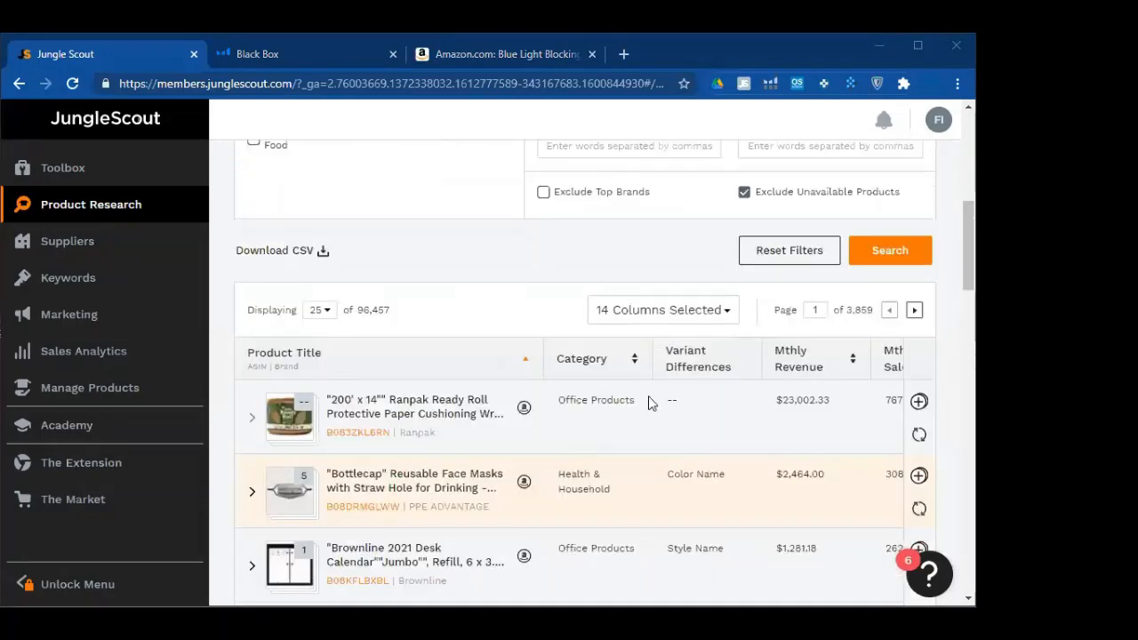
pyautogui.scroll(-2, 650, 481)
pyautogui.scroll(2, 650, 481)
pyautogui.scroll(6, 866, 299)
pyautogui.click(867, 187)
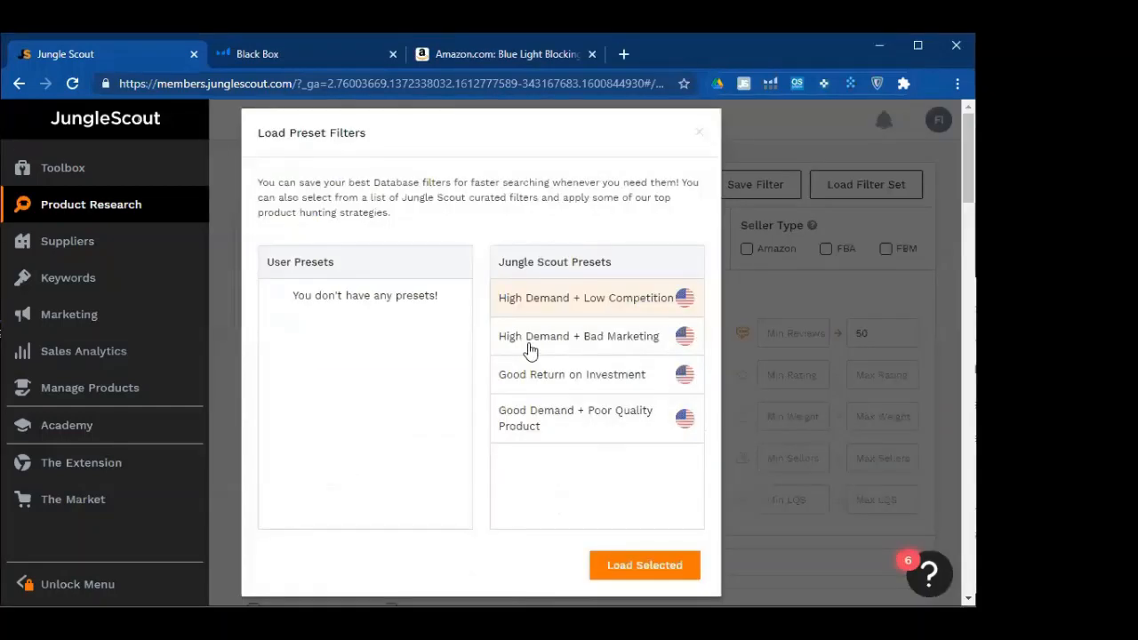
pyautogui.moveTo(530, 351)
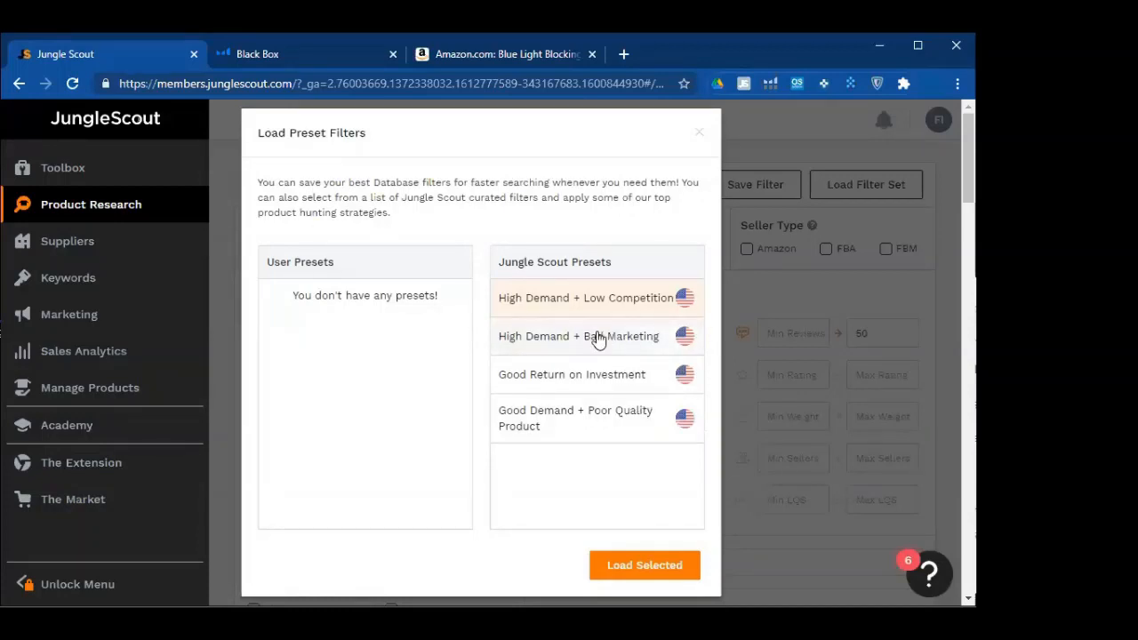
# Select the High Demand + Bad Marketing curated preset and load it into the filters
pyautogui.moveTo(599, 341)
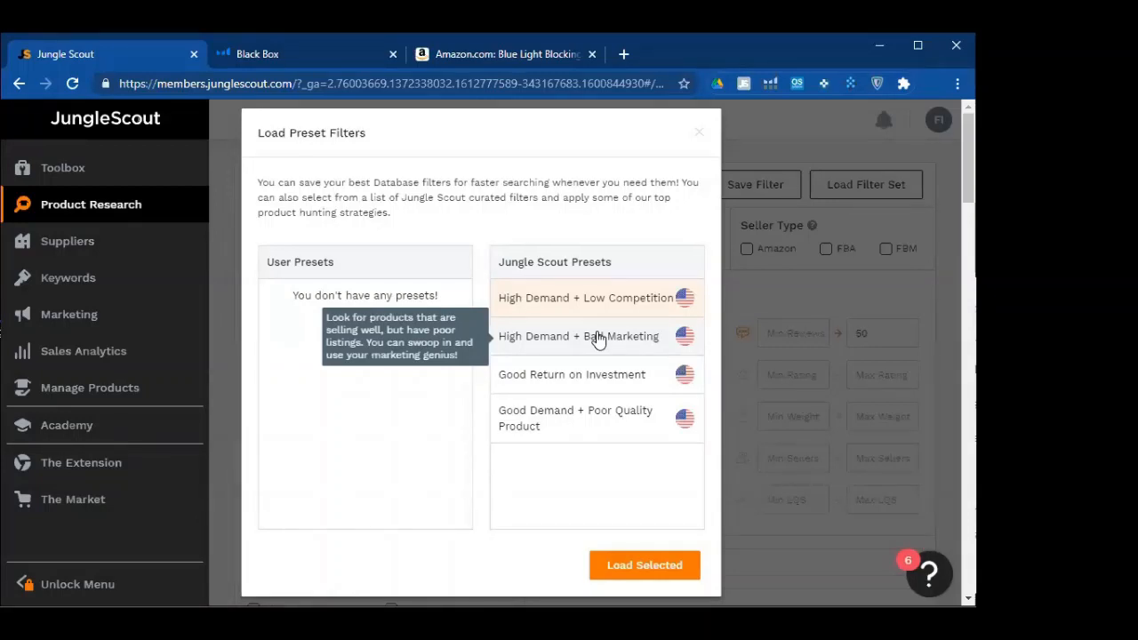
pyautogui.click(598, 338)
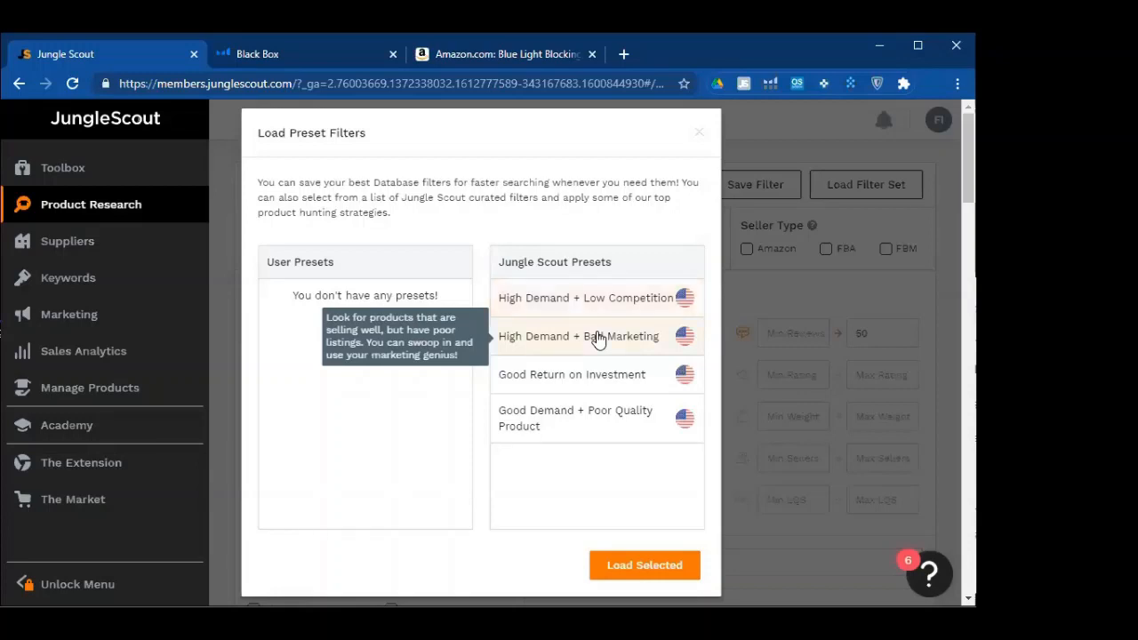
pyautogui.click(615, 548)
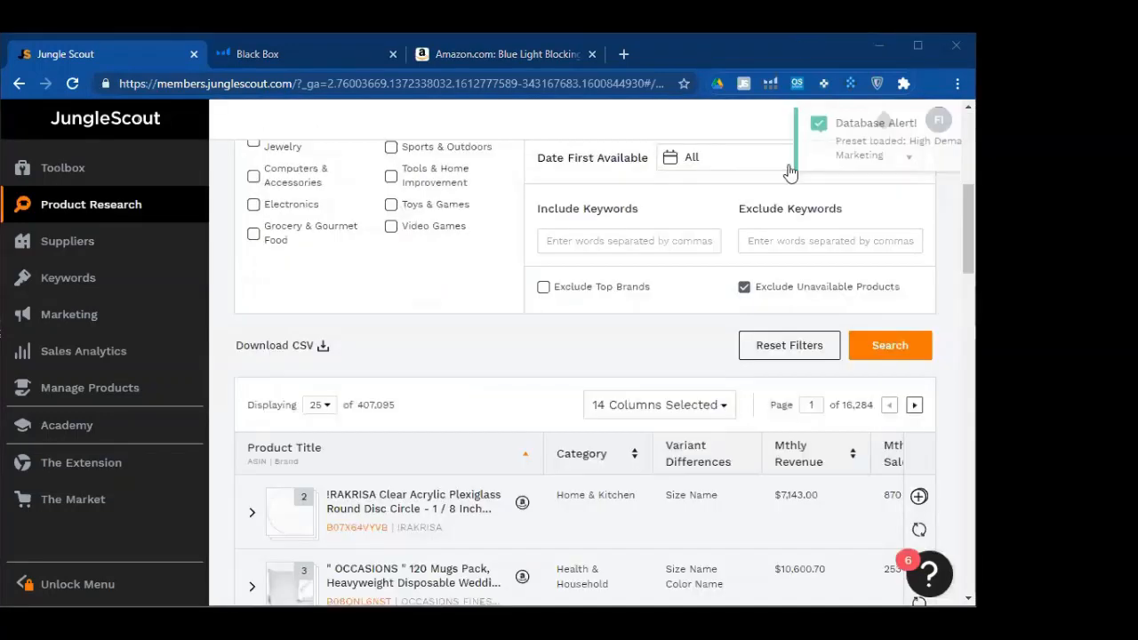
pyautogui.scroll(-3, 418, 329)
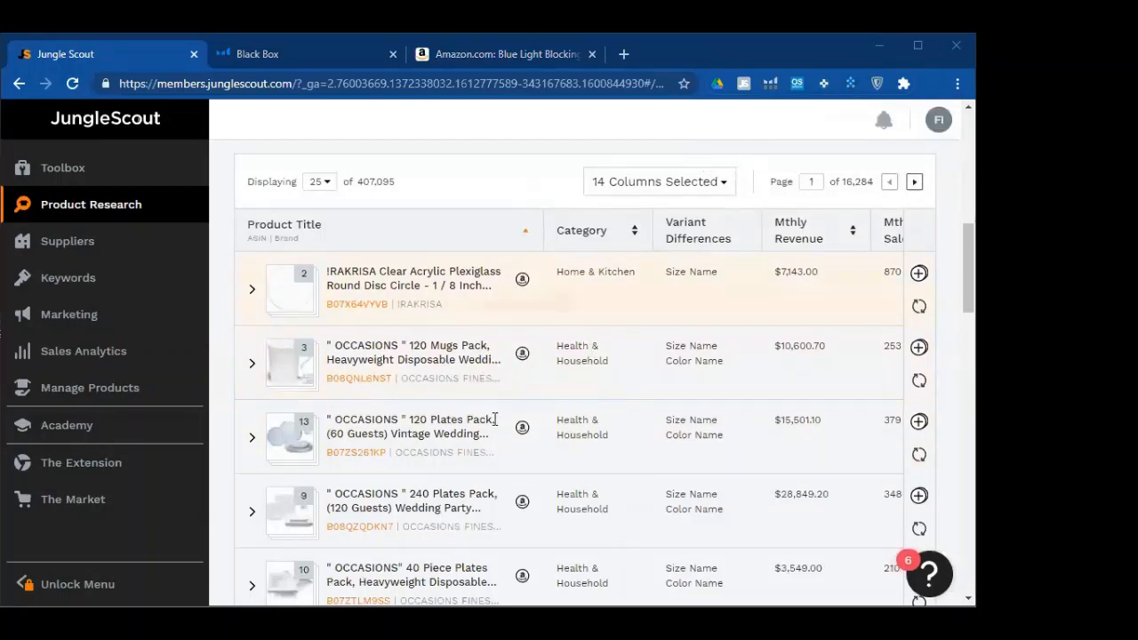
pyautogui.scroll(1, 494, 419)
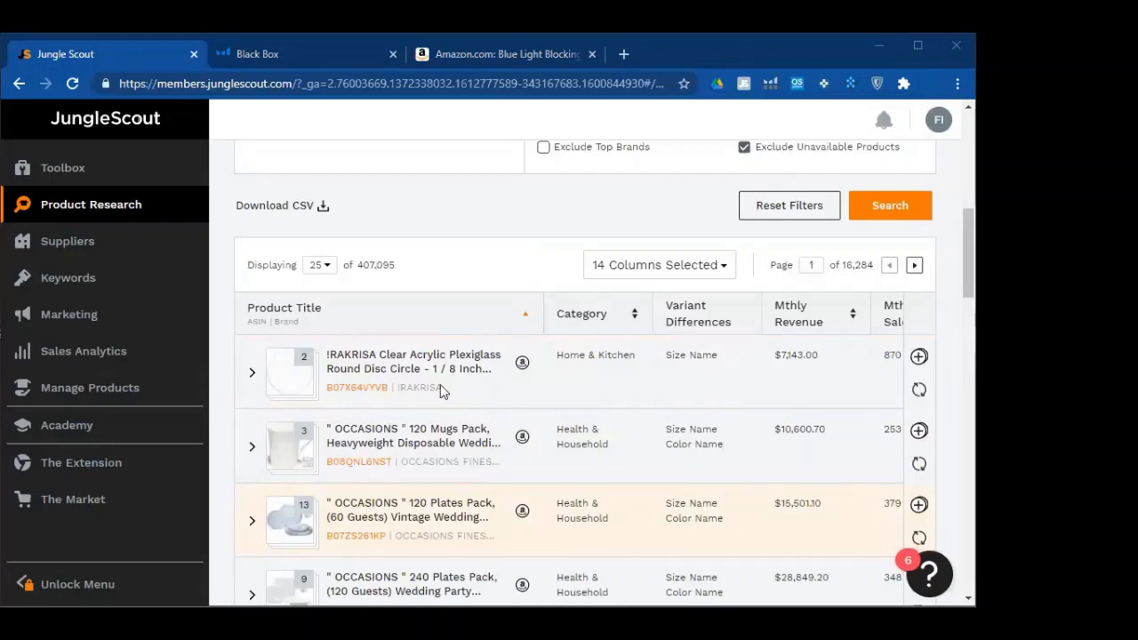
pyautogui.scroll(5, 439, 385)
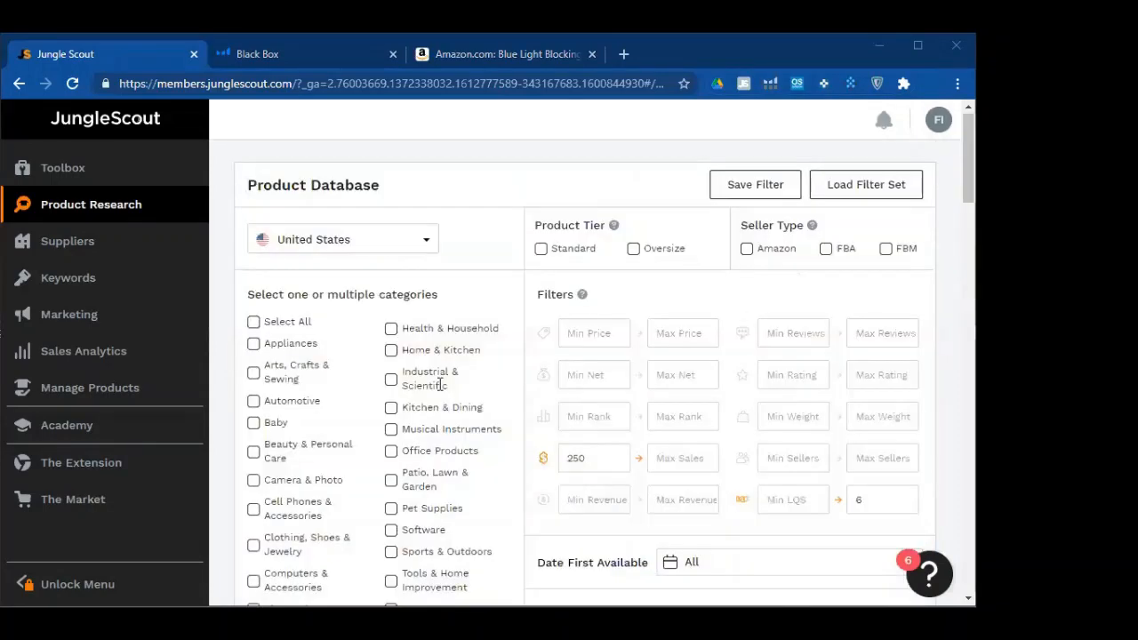
pyautogui.scroll(-2, 439, 385)
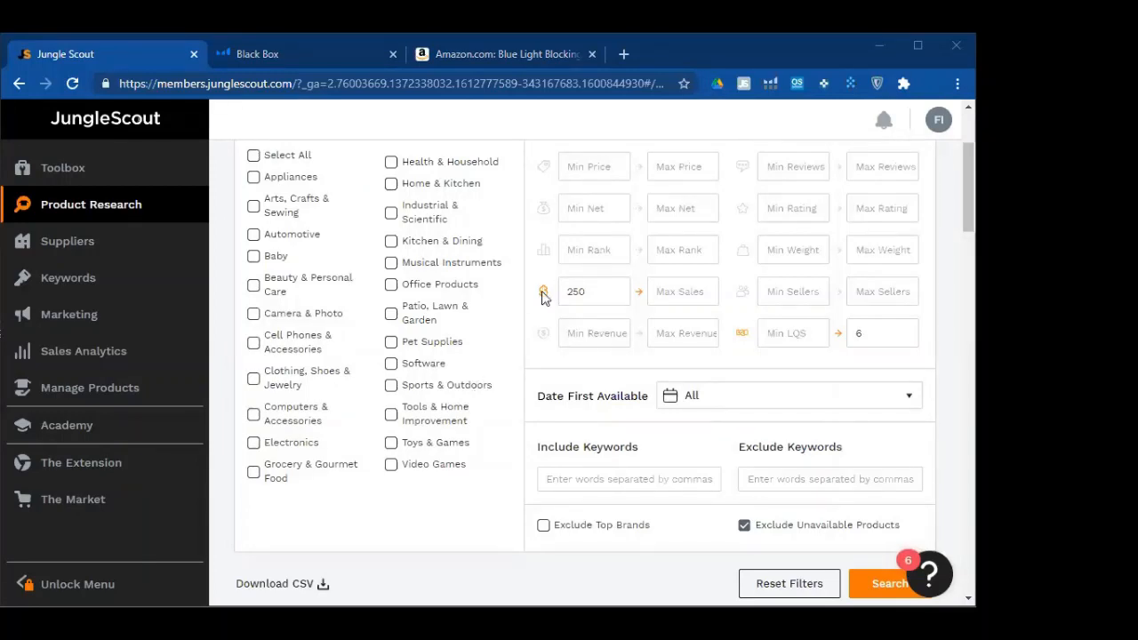
pyautogui.scroll(1, 544, 209)
pyautogui.scroll(1, 716, 256)
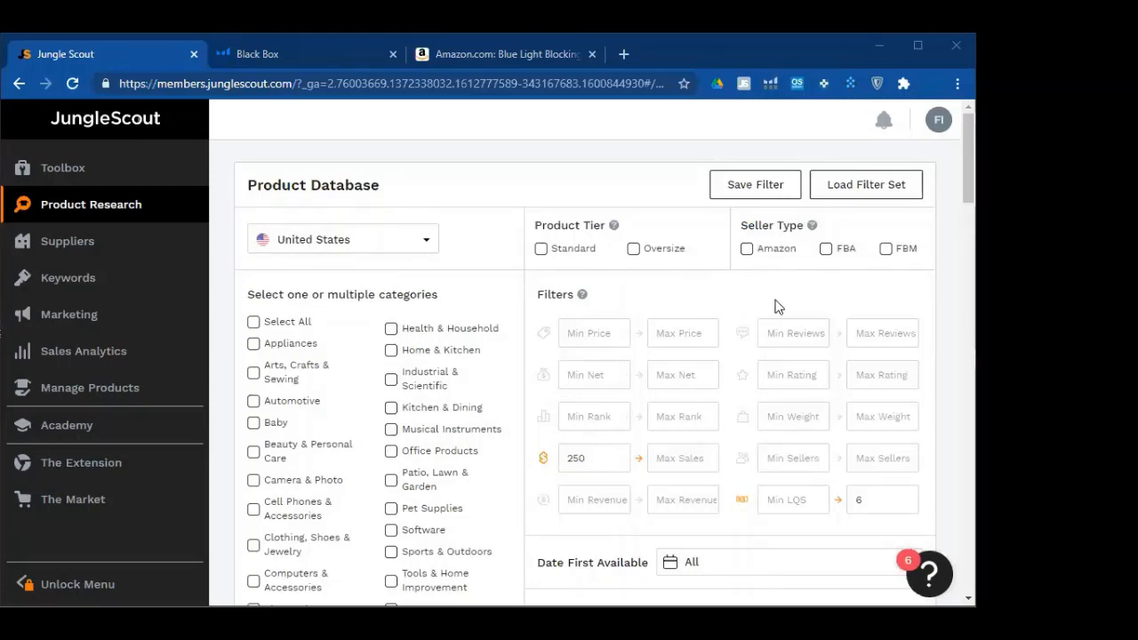
pyautogui.scroll(-1, 840, 281)
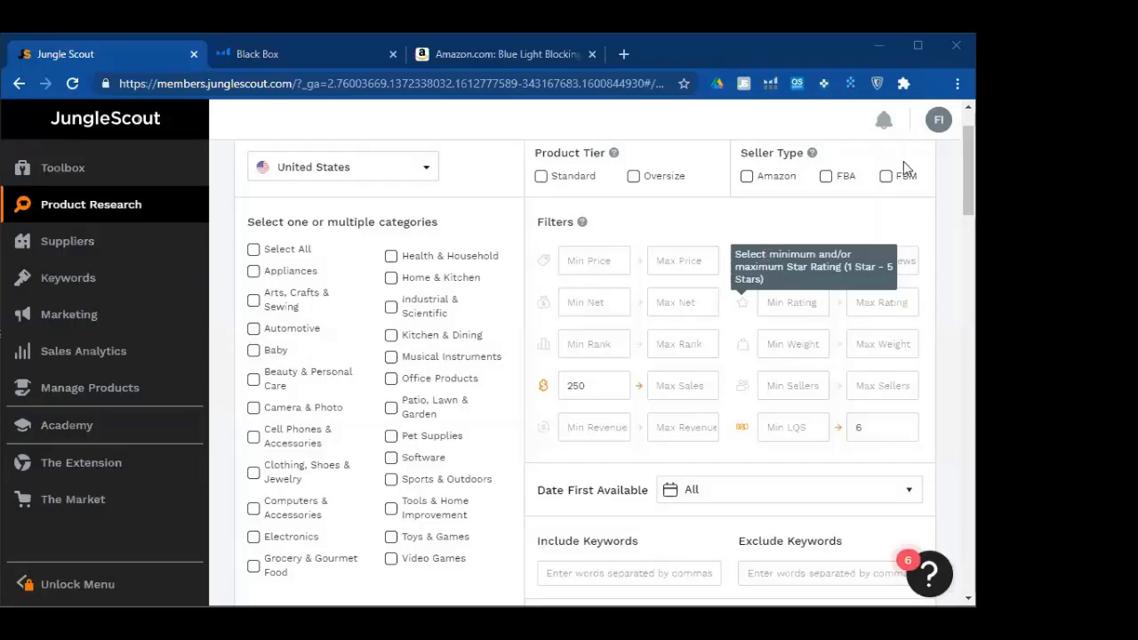
pyautogui.scroll(1, 885, 187)
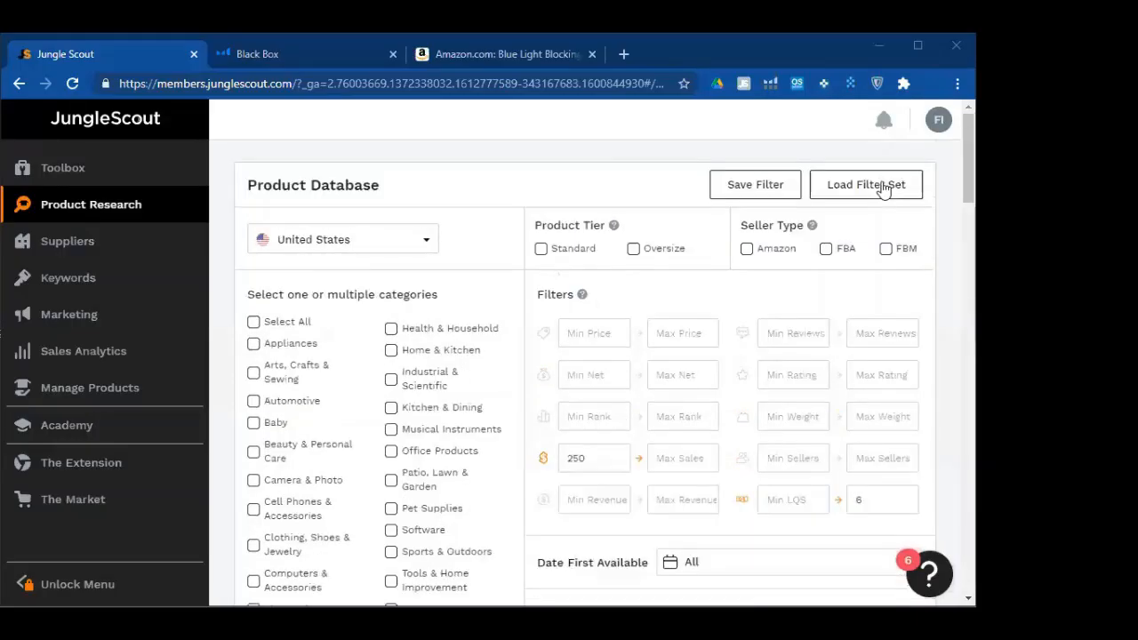
# Reopen the preset list and draw two red arrows up from the first curated preset
pyautogui.click(885, 188)
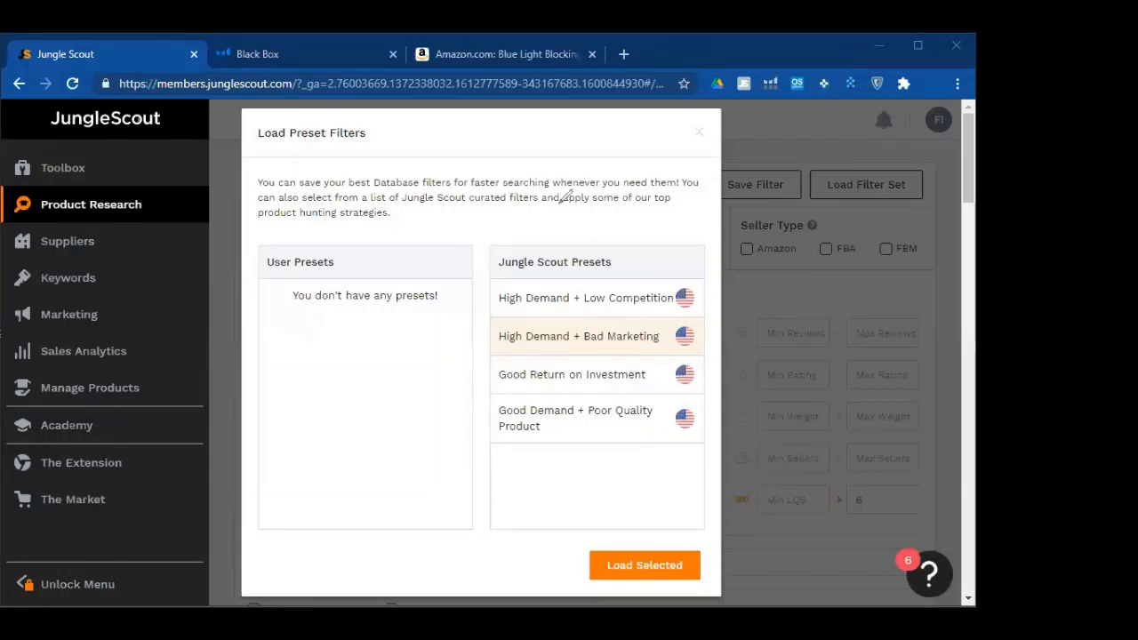
pyautogui.moveTo(526, 294); pyautogui.dragTo(492, 242)
pyautogui.moveTo(439, 217); pyautogui.dragTo(441, 218)
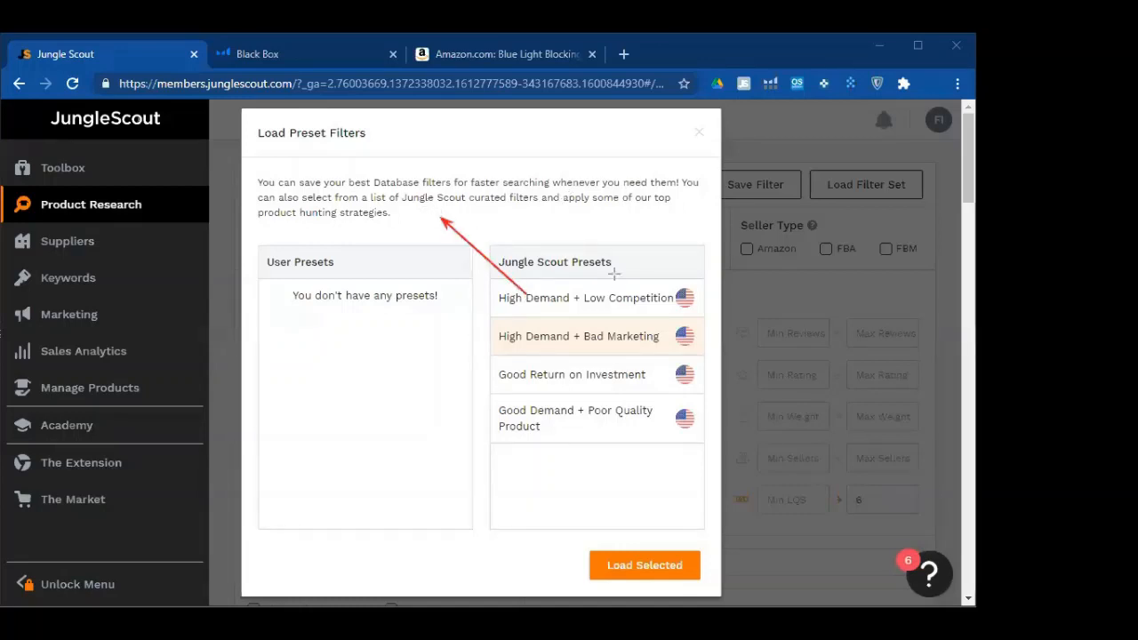
pyautogui.moveTo(621, 295); pyautogui.dragTo(632, 258)
# Add red '250' and '50' text notes above the arrows, then erase both notes
pyautogui.click(416, 218)
pyautogui.write('250')
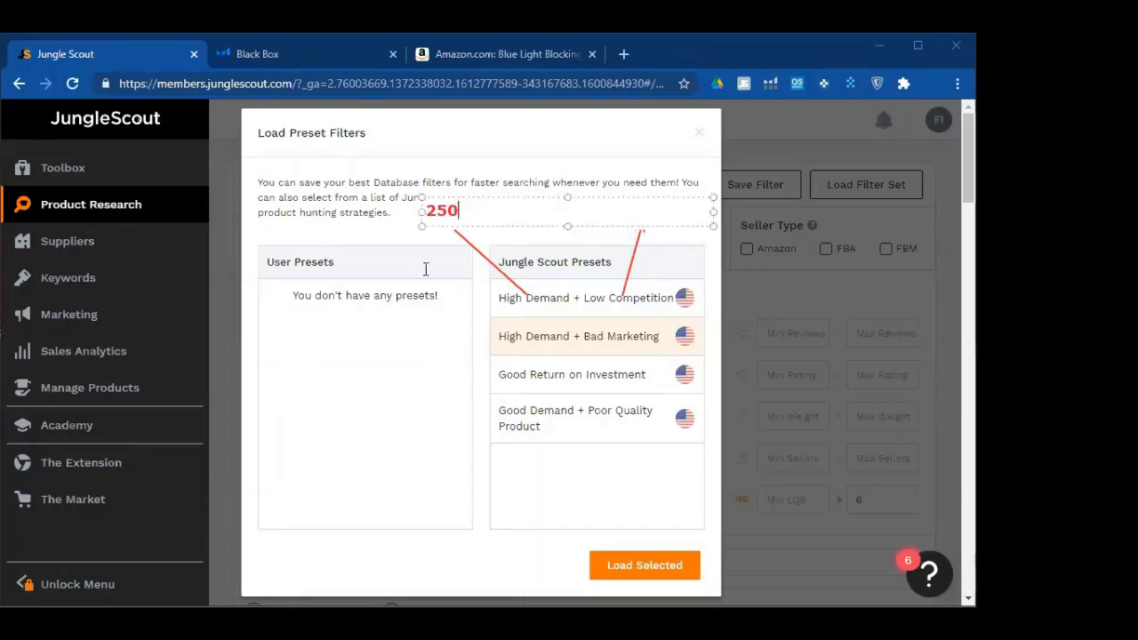
pyautogui.click(623, 209)
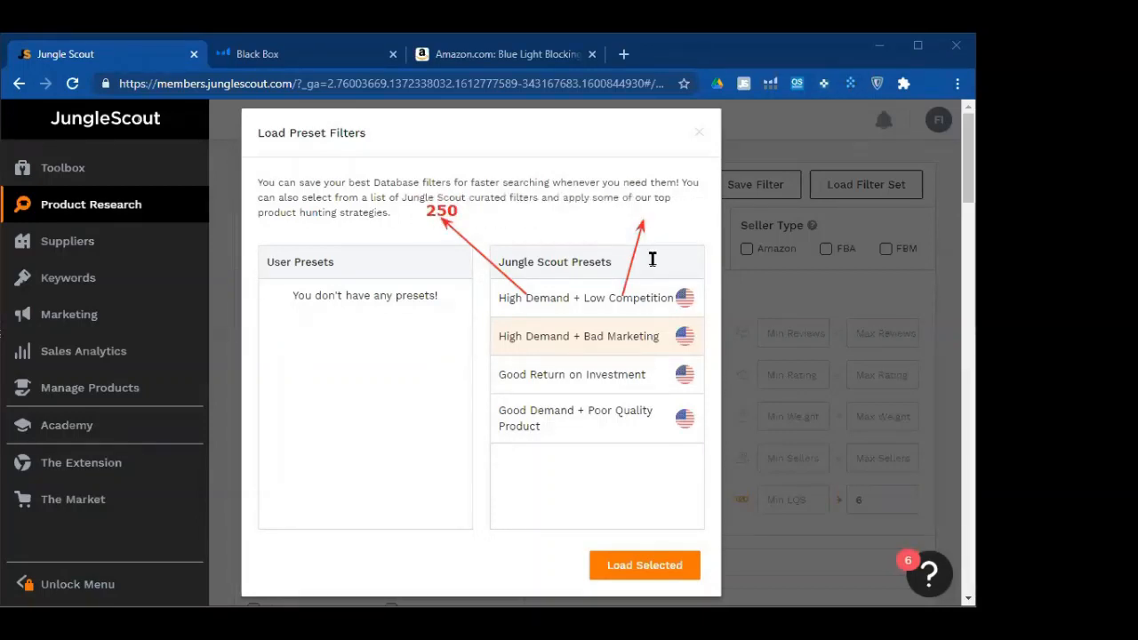
pyautogui.write('50')
pyautogui.click(590, 302)
pyautogui.click(455, 214)
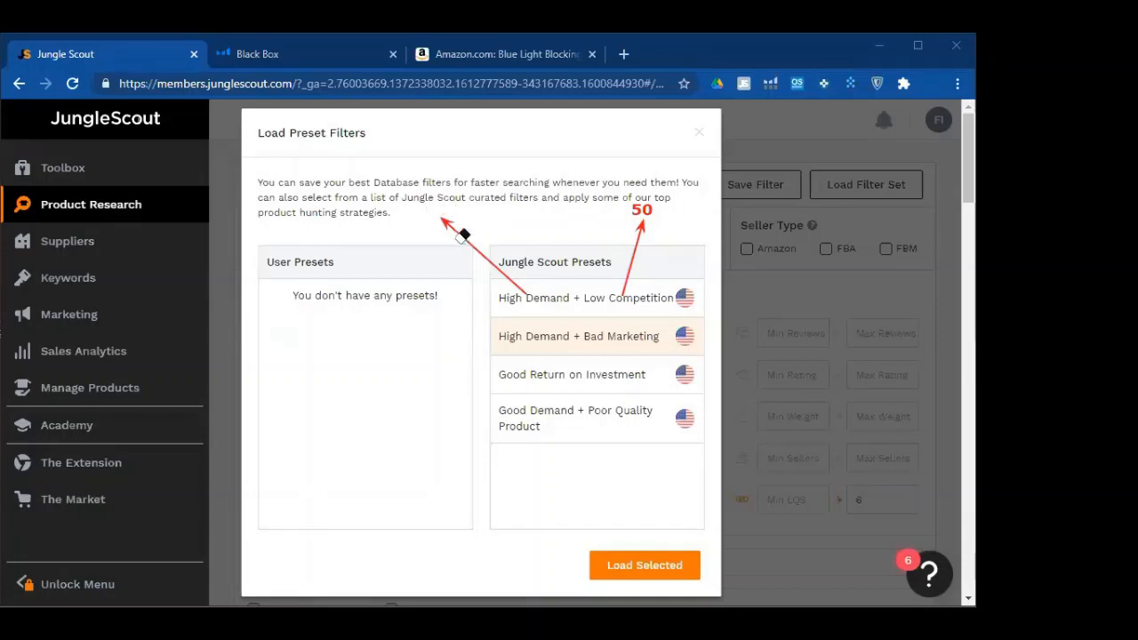
pyautogui.click(653, 204)
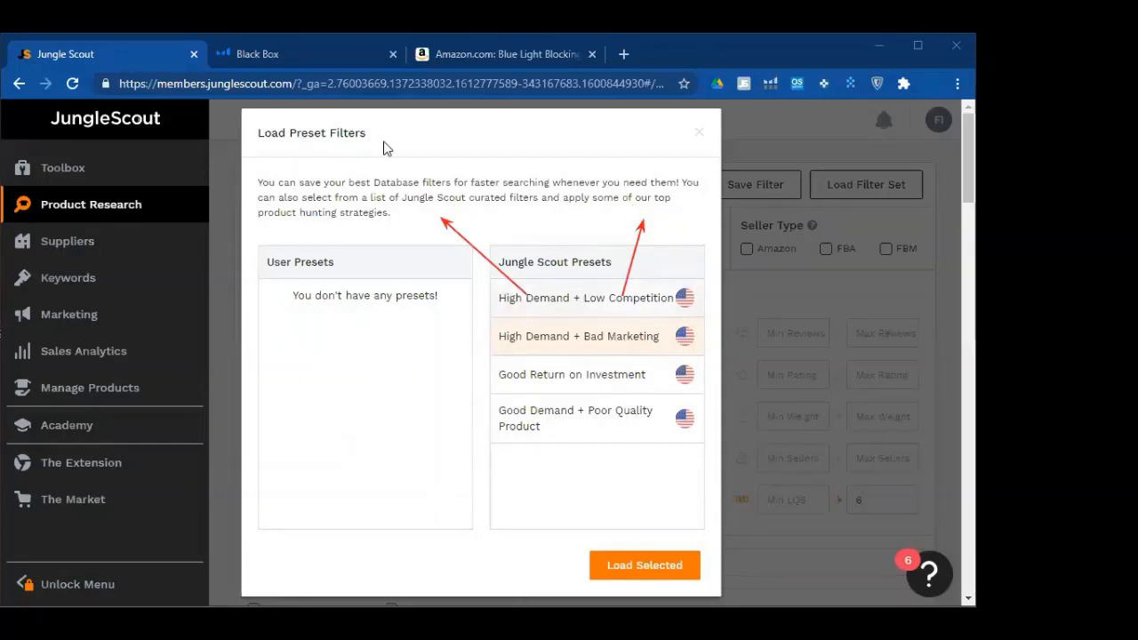
# Move both red arrows slightly lower on the presets dialog
pyautogui.moveTo(488, 257); pyautogui.dragTo(495, 285)
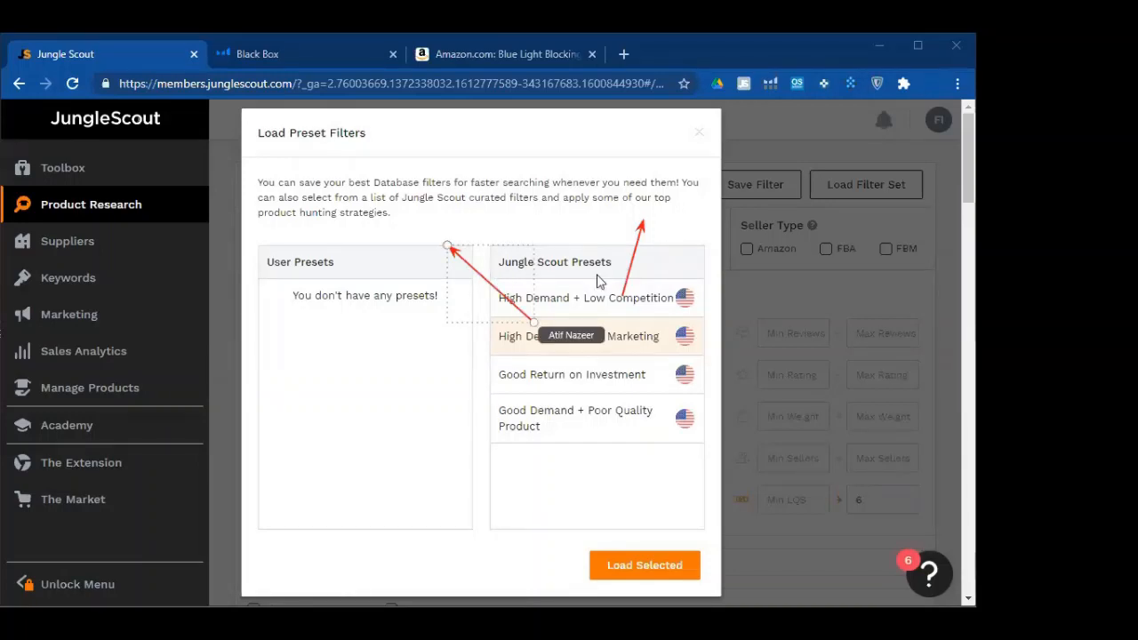
pyautogui.moveTo(641, 254); pyautogui.dragTo(640, 280)
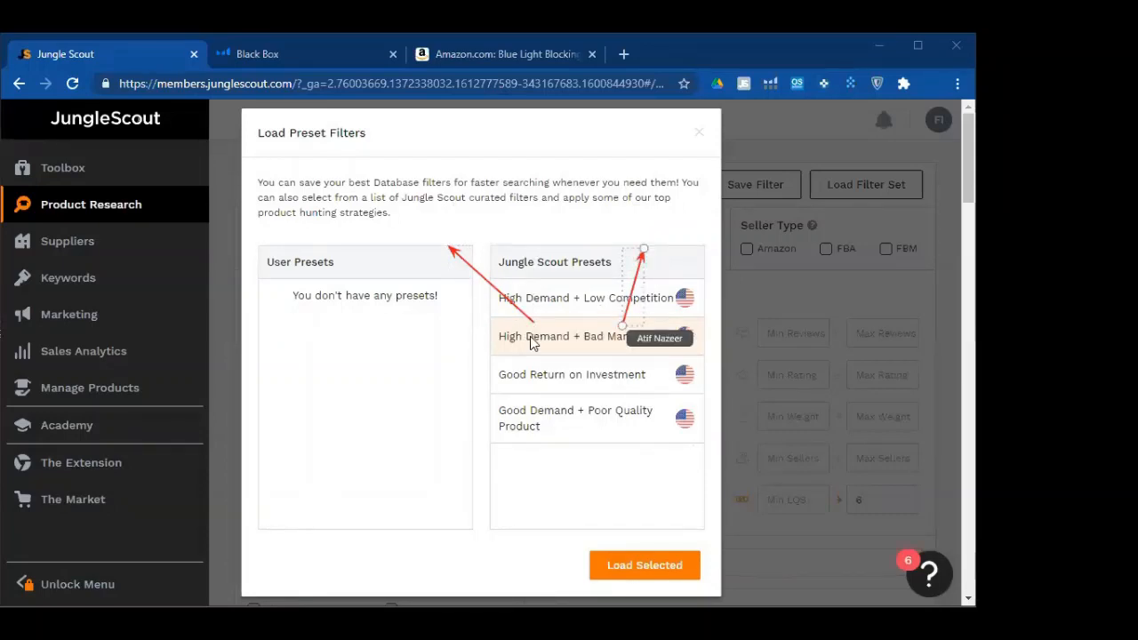
pyautogui.click(650, 355)
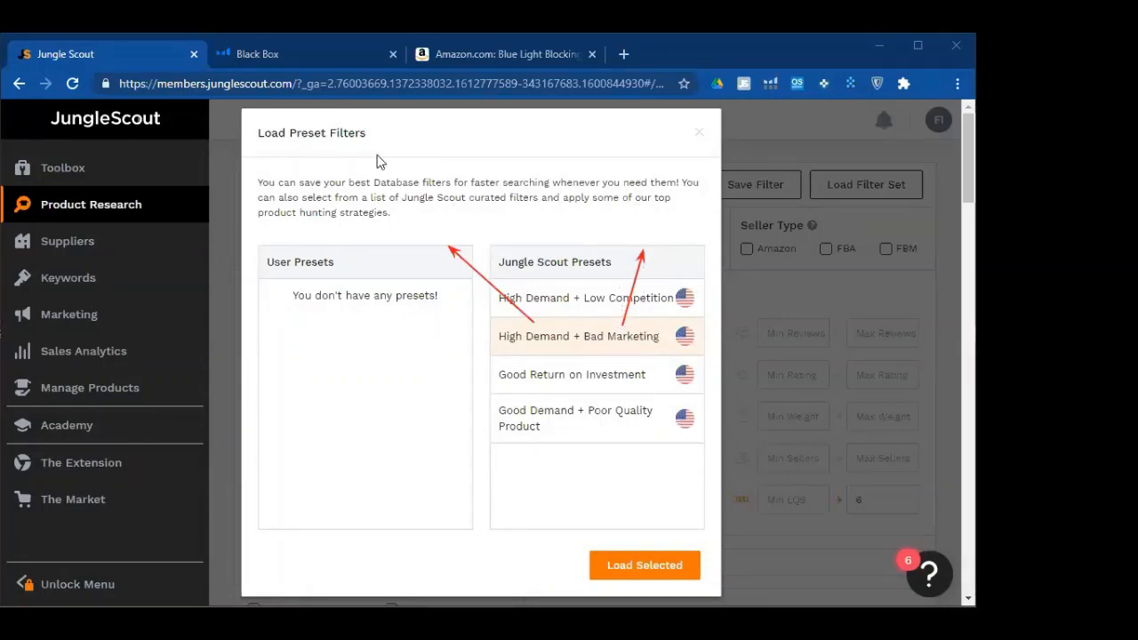
# Add red '250' and 'LQS' notes above the arrows, then erase the notes and arrows
pyautogui.click(432, 232)
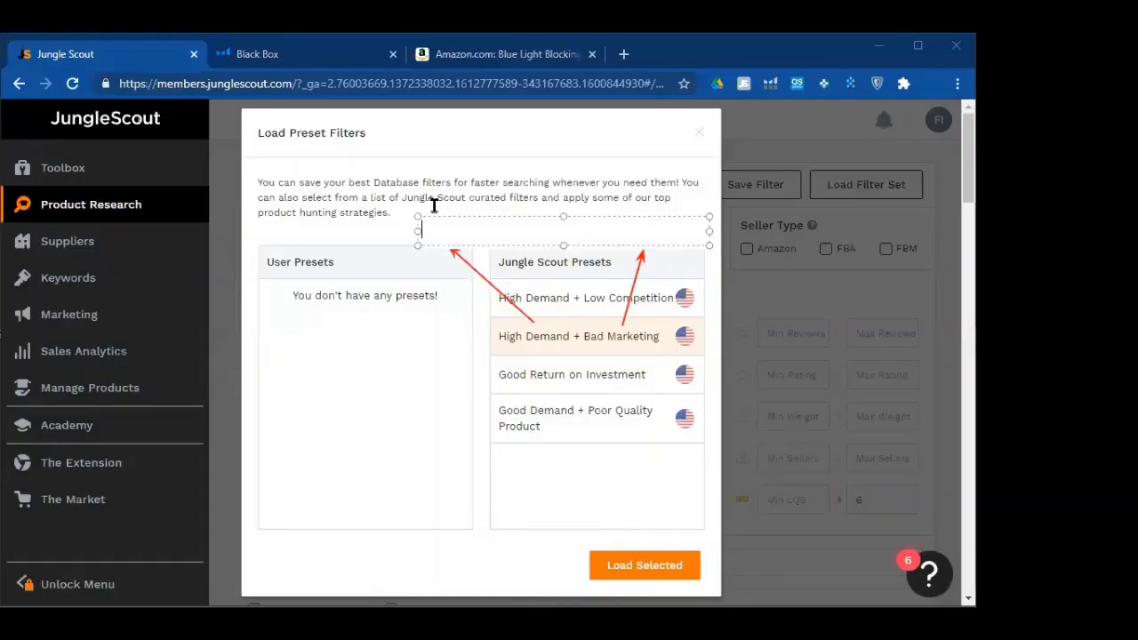
pyautogui.write('250')
pyautogui.click(641, 243)
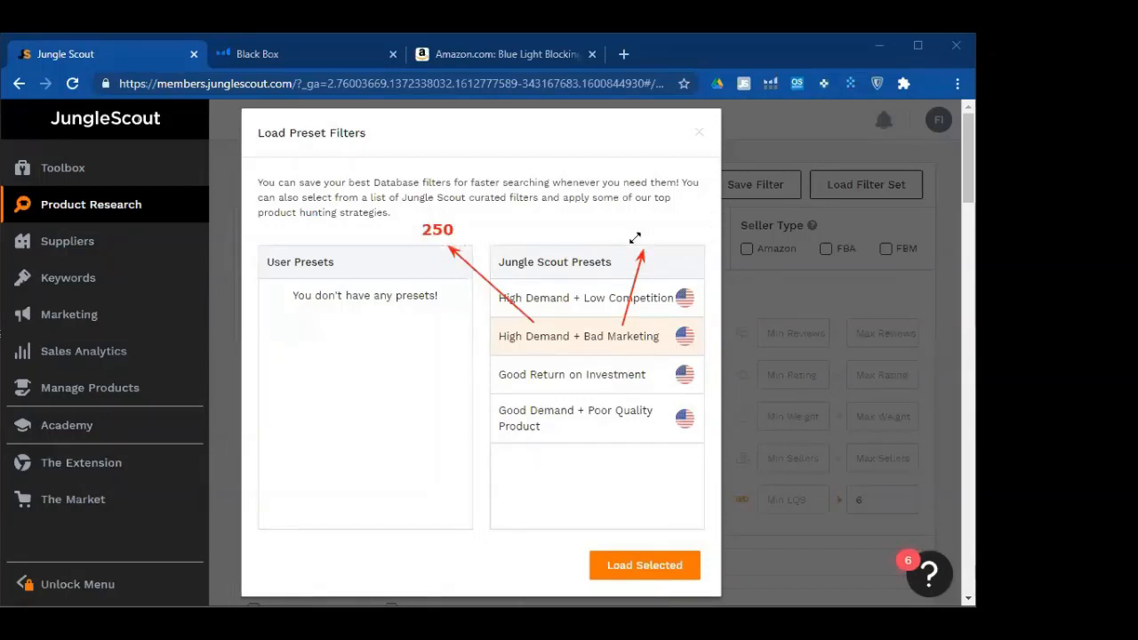
pyautogui.click(635, 238)
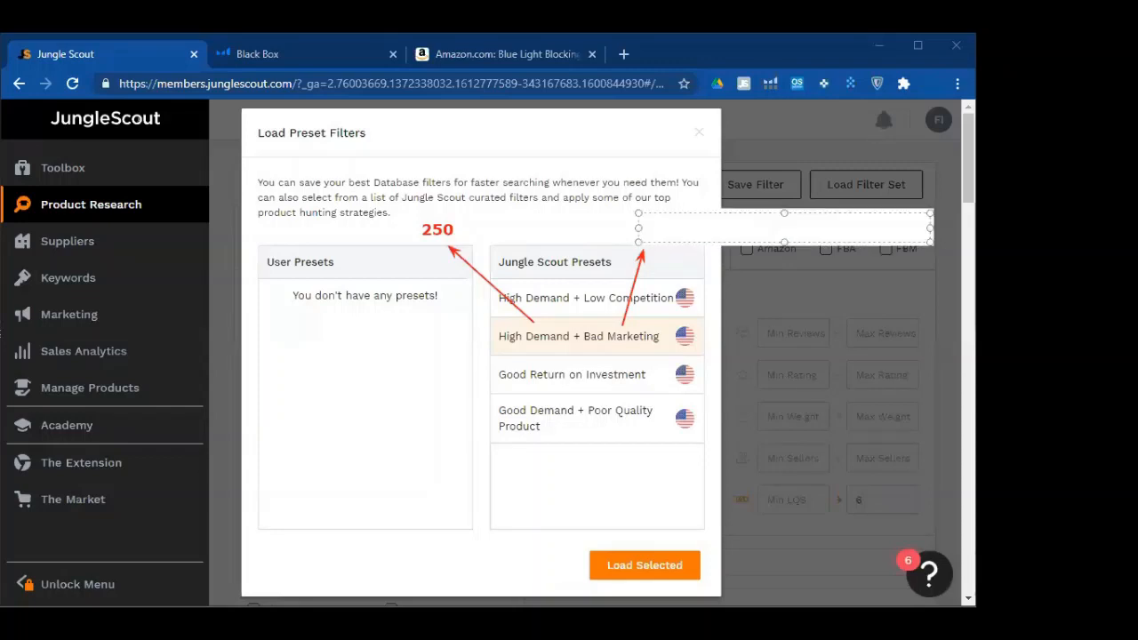
pyautogui.write('LQS')
pyautogui.click(724, 435)
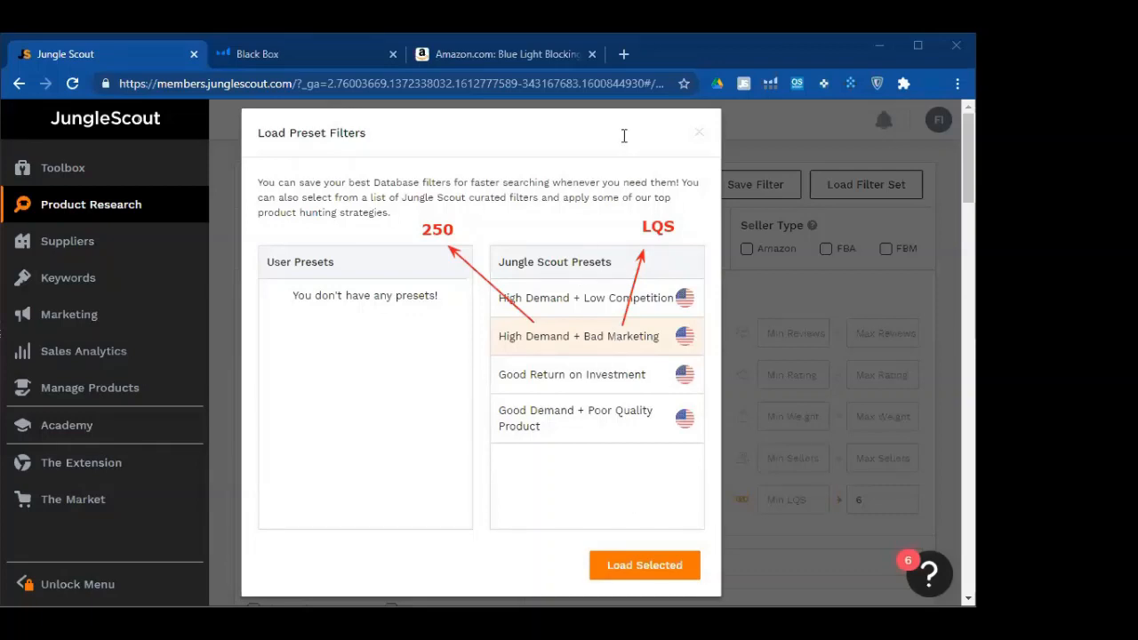
pyautogui.click(441, 227)
pyautogui.moveTo(659, 220); pyautogui.dragTo(640, 251)
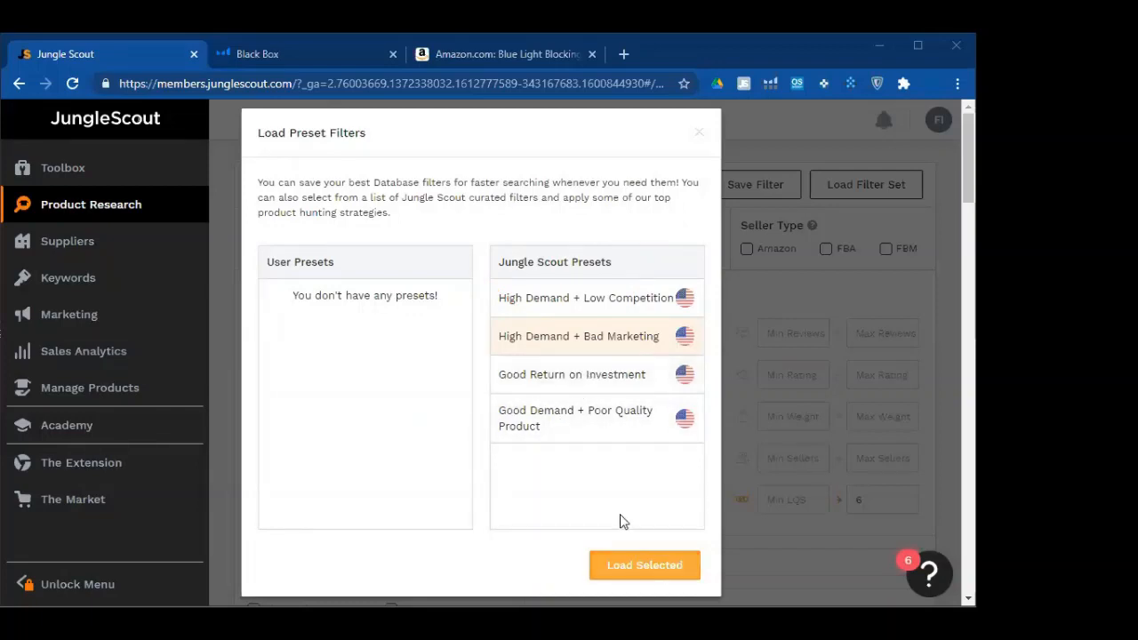
# Load the Good Return on Investment preset, yielding 197,399 products across 7,896 pages
pyautogui.moveTo(564, 378)
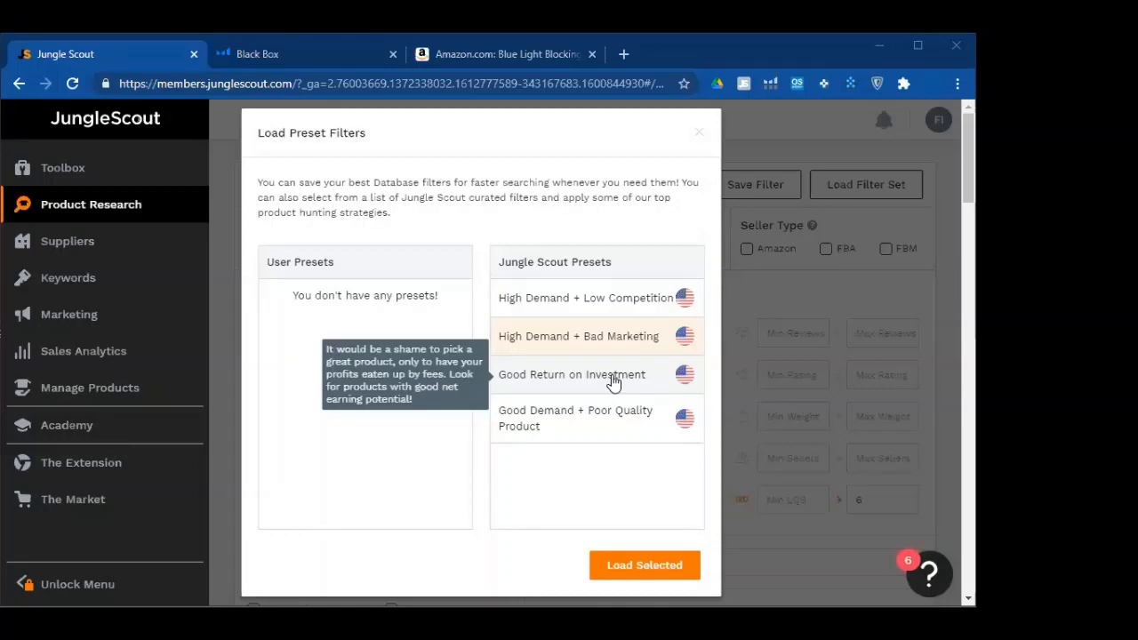
pyautogui.click(620, 562)
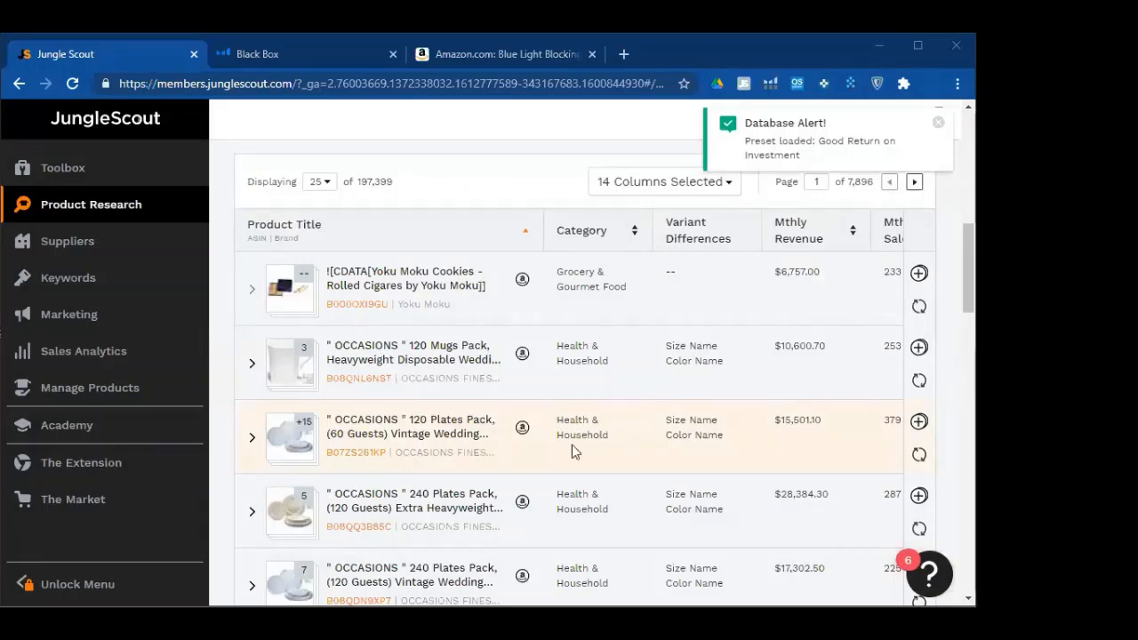
pyautogui.scroll(4, 572, 445)
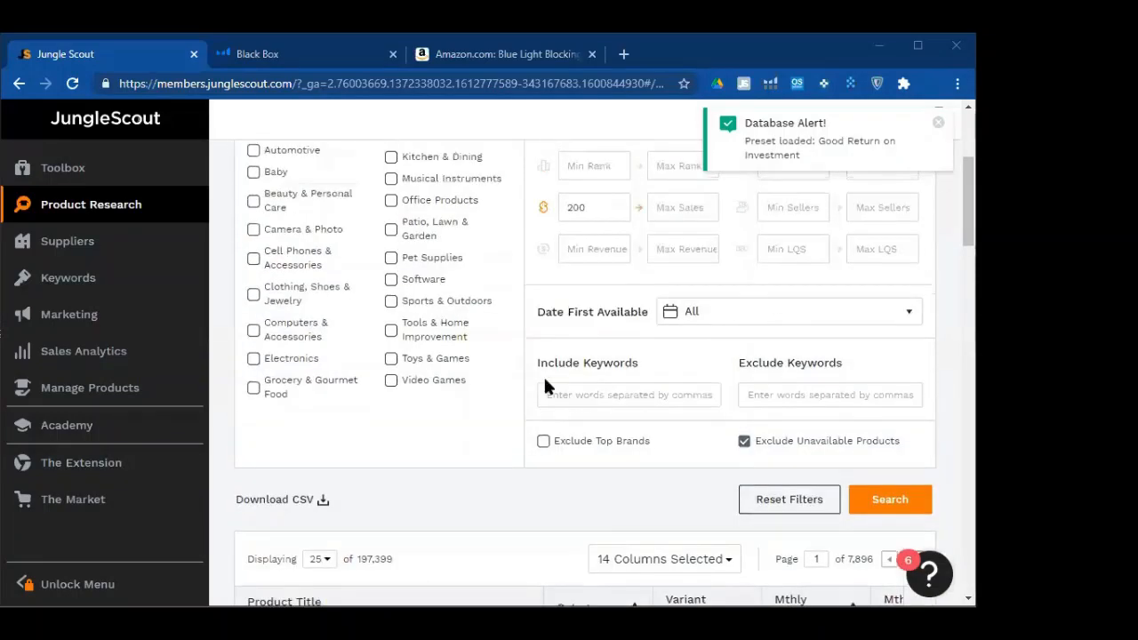
pyautogui.scroll(1, 544, 395)
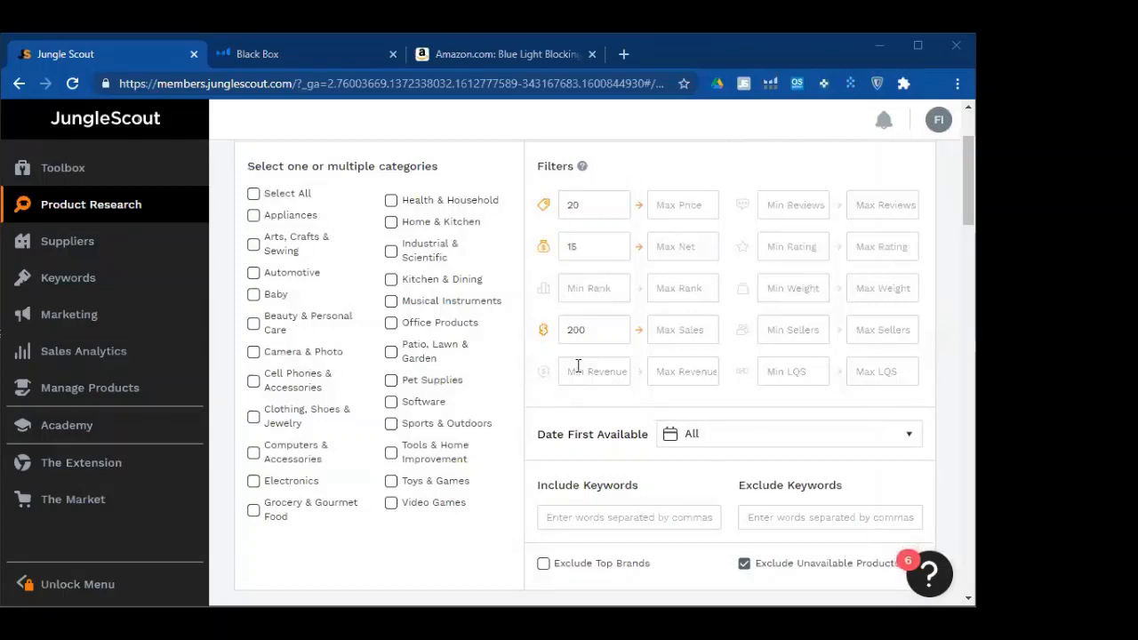
pyautogui.scroll(1, 586, 364)
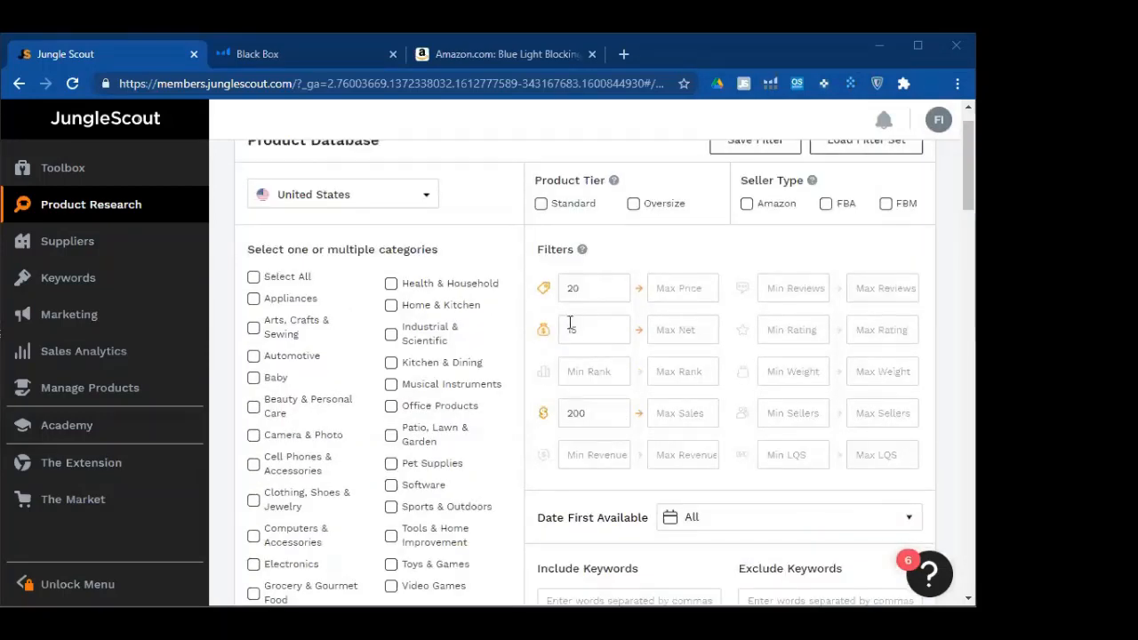
pyautogui.click(570, 322)
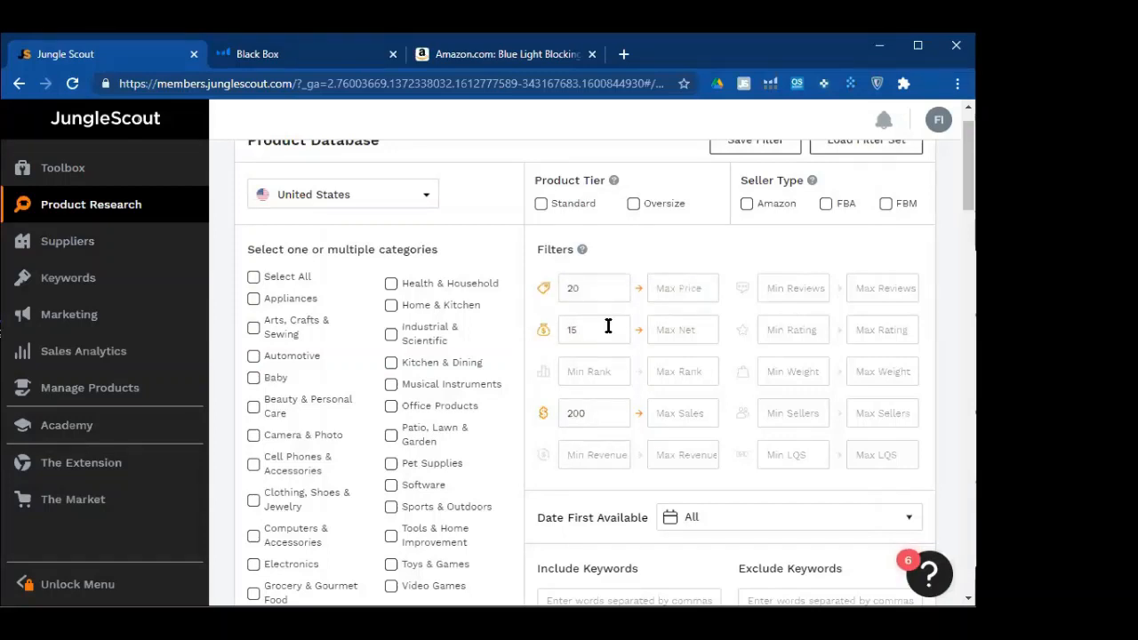
pyautogui.scroll(-4, 617, 342)
pyautogui.scroll(-3, 594, 380)
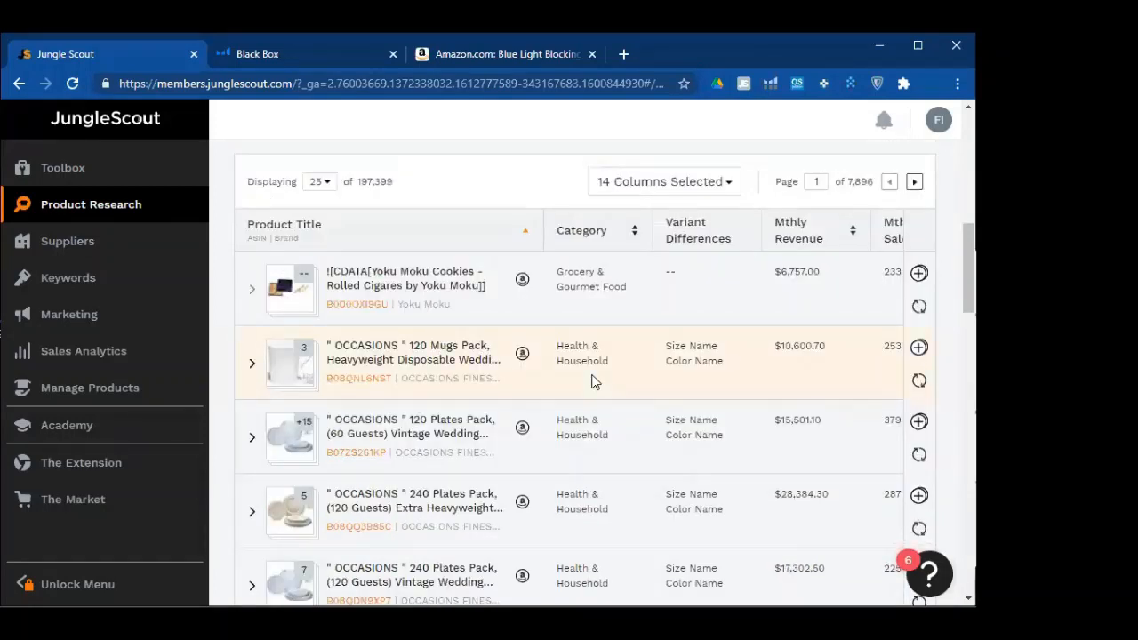
pyautogui.scroll(4, 726, 385)
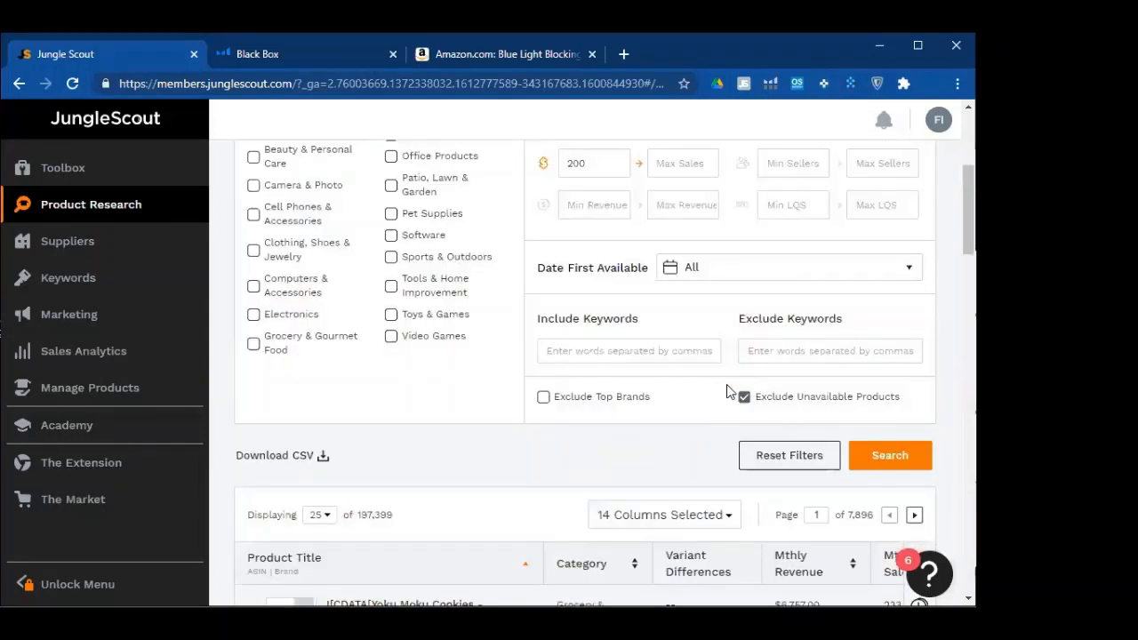
pyautogui.scroll(3, 726, 391)
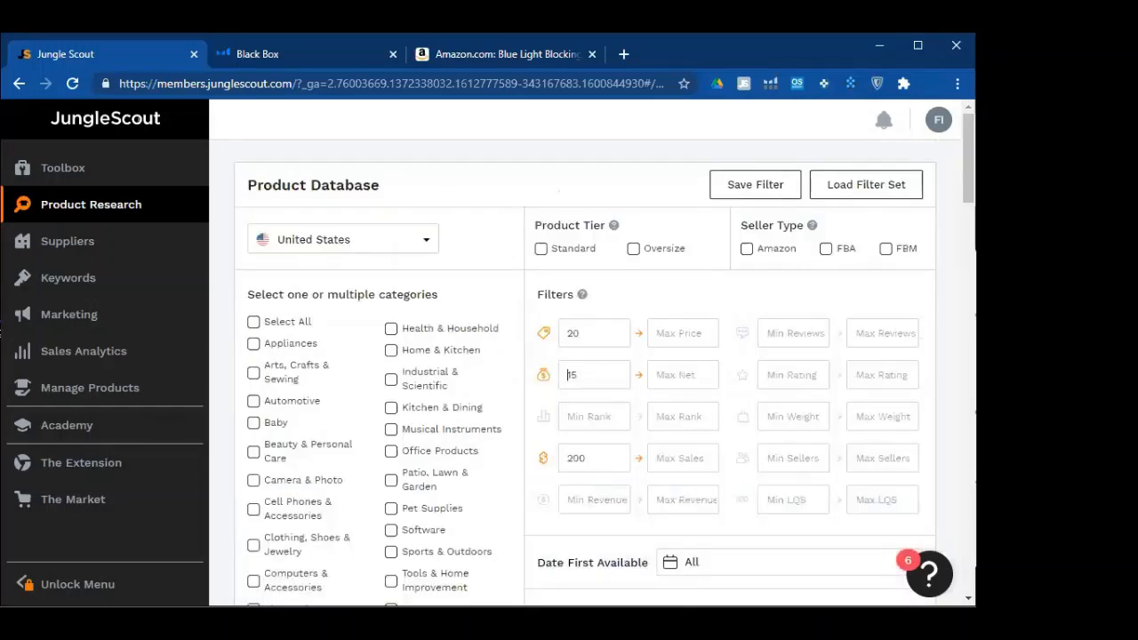
# Load the Good Demand + Poor Quality Product preset, yielding 21,491 products across 860 pages
pyautogui.click(858, 197)
pyautogui.moveTo(562, 433)
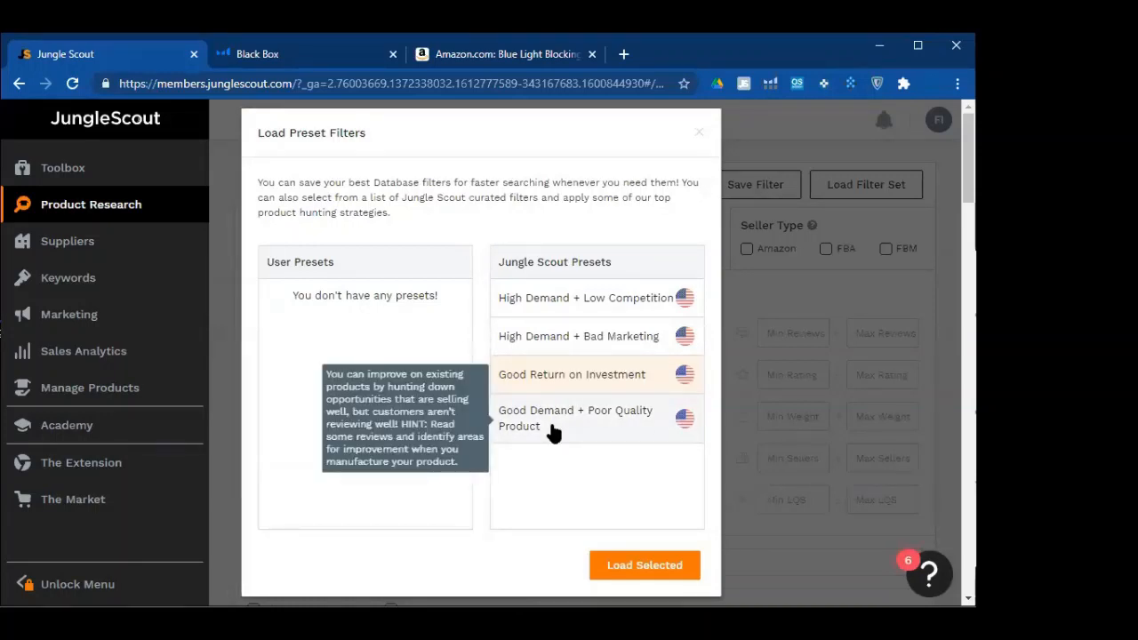
pyautogui.moveTo(593, 345)
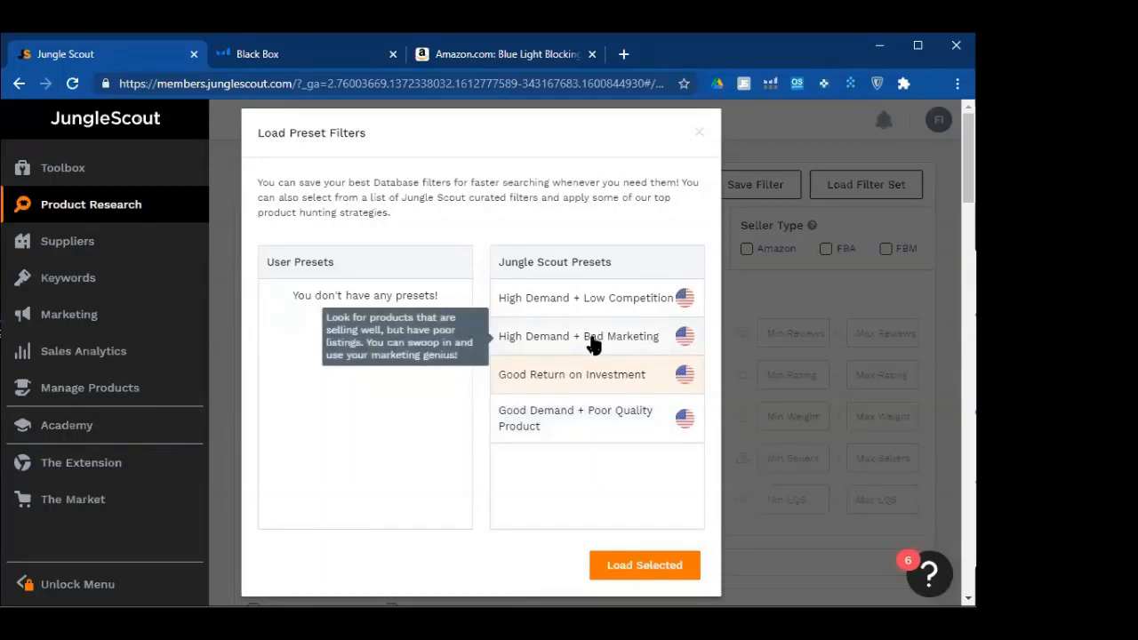
pyautogui.click(567, 425)
pyautogui.click(658, 566)
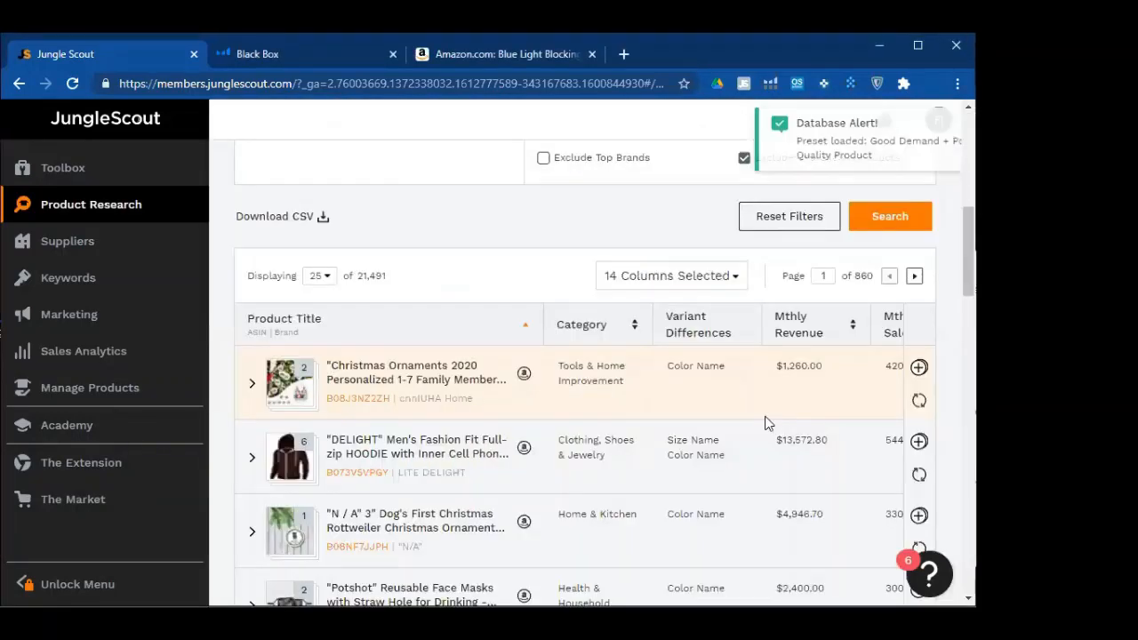
pyautogui.scroll(-1, 767, 423)
pyautogui.scroll(6, 766, 423)
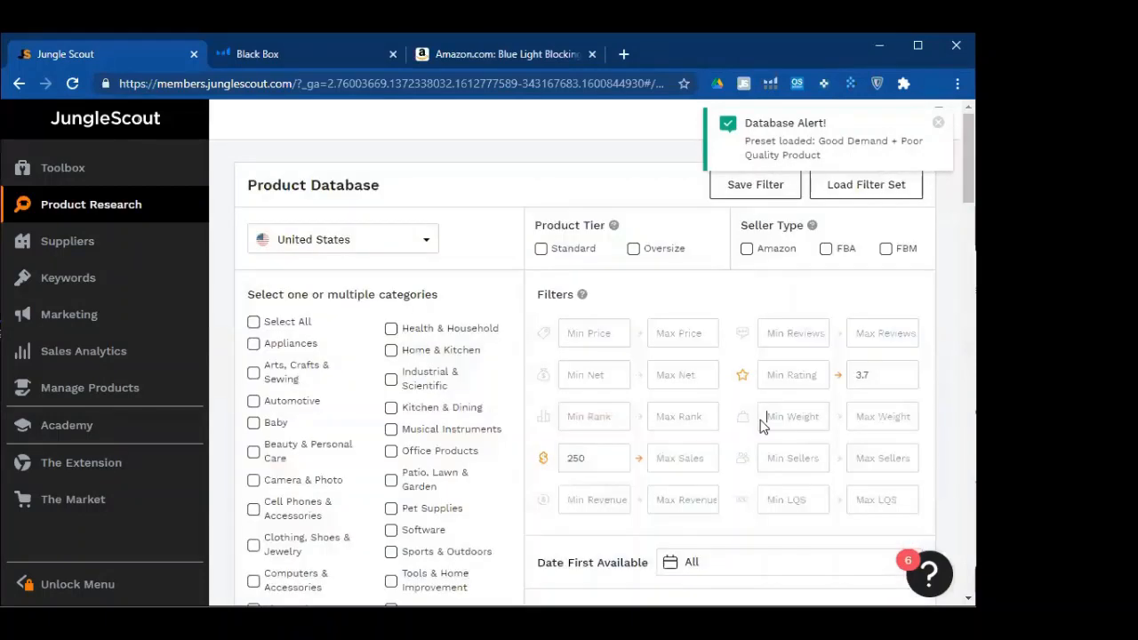
pyautogui.click(887, 376)
pyautogui.doubleClick(886, 374)
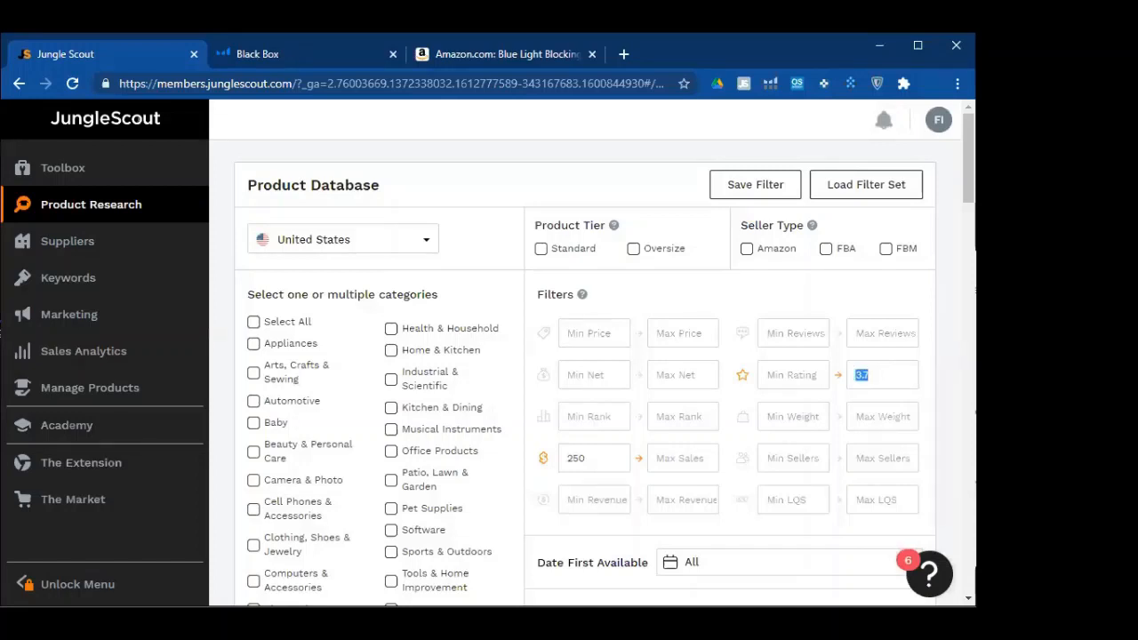
pyautogui.click(793, 405)
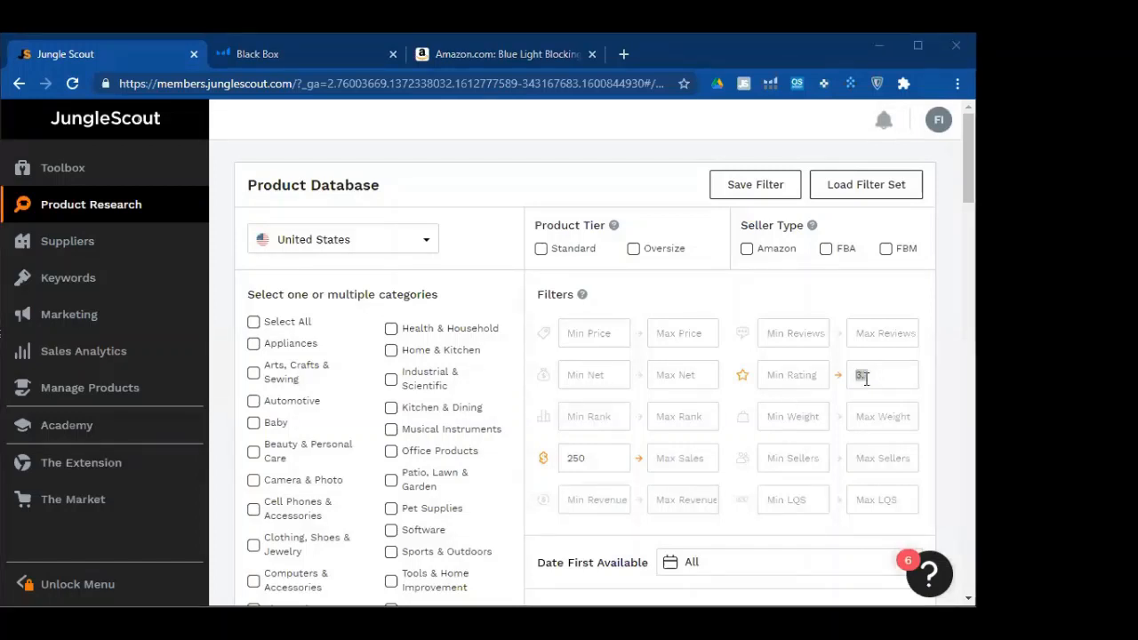
pyautogui.scroll(-2, 860, 356)
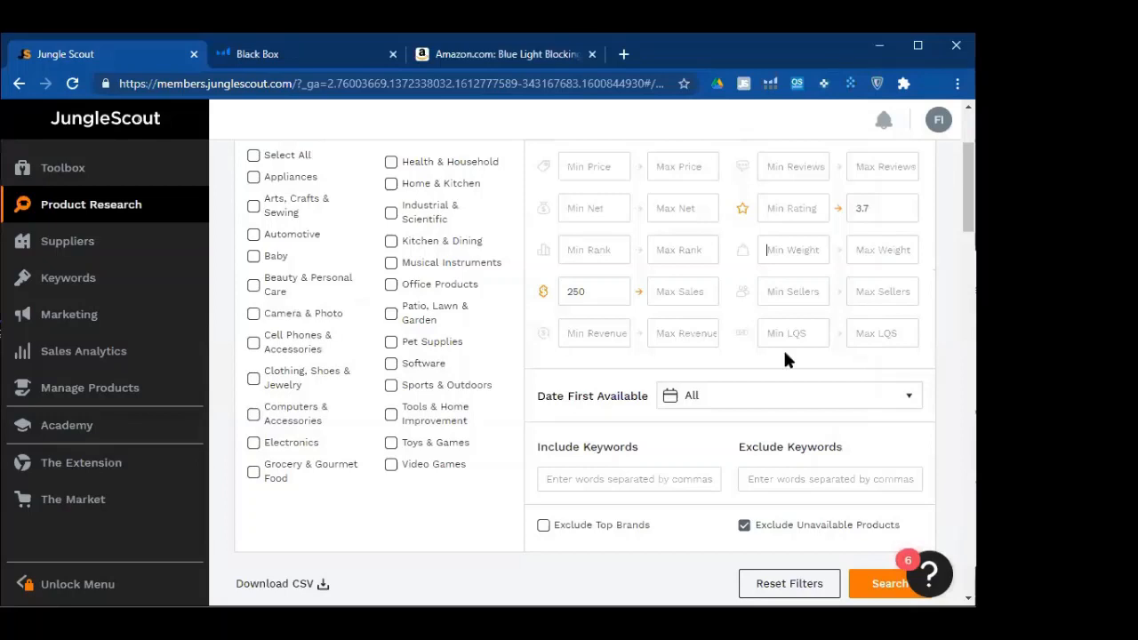
pyautogui.scroll(2, 709, 374)
pyautogui.scroll(-3, 710, 373)
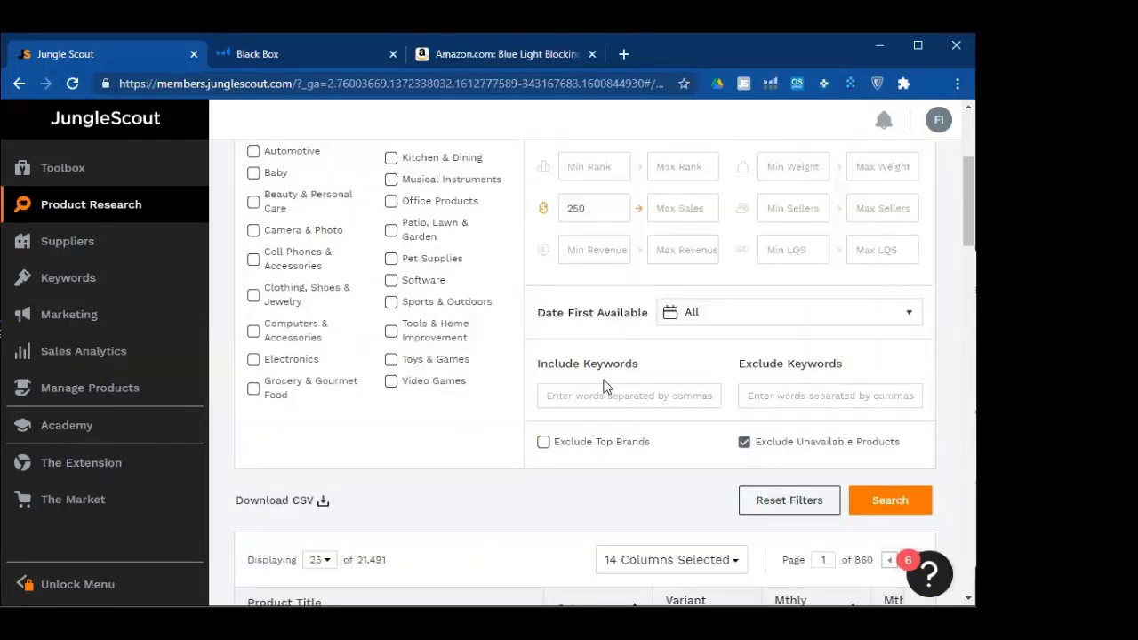
pyautogui.scroll(-4, 604, 387)
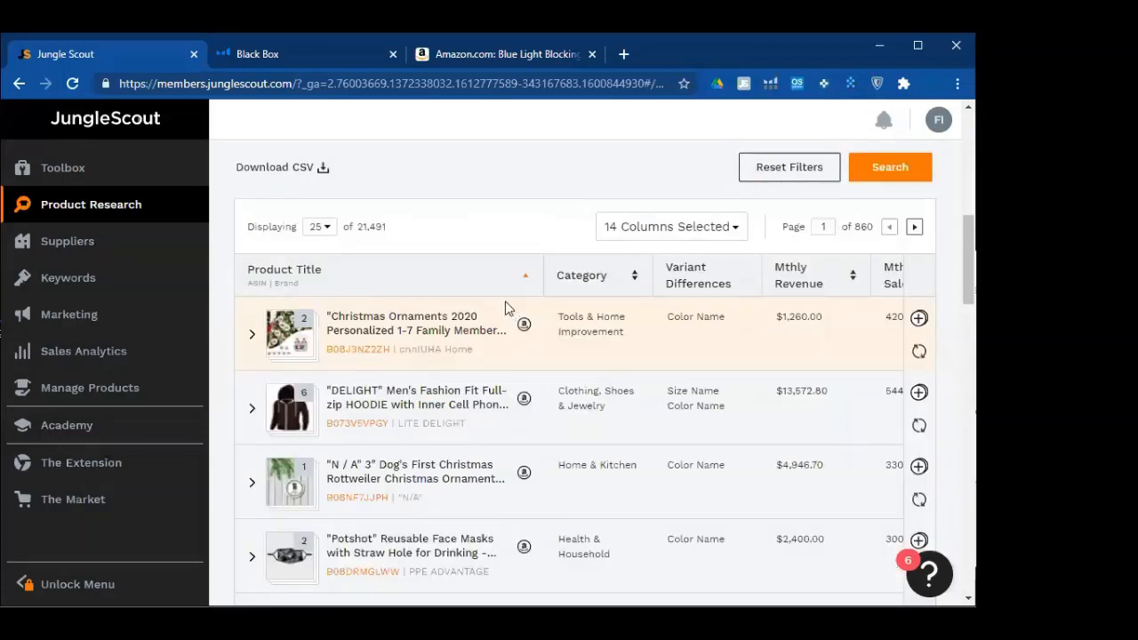
# Look over the rows-per-page and column choices, closing them without changes
pyautogui.click(754, 167)
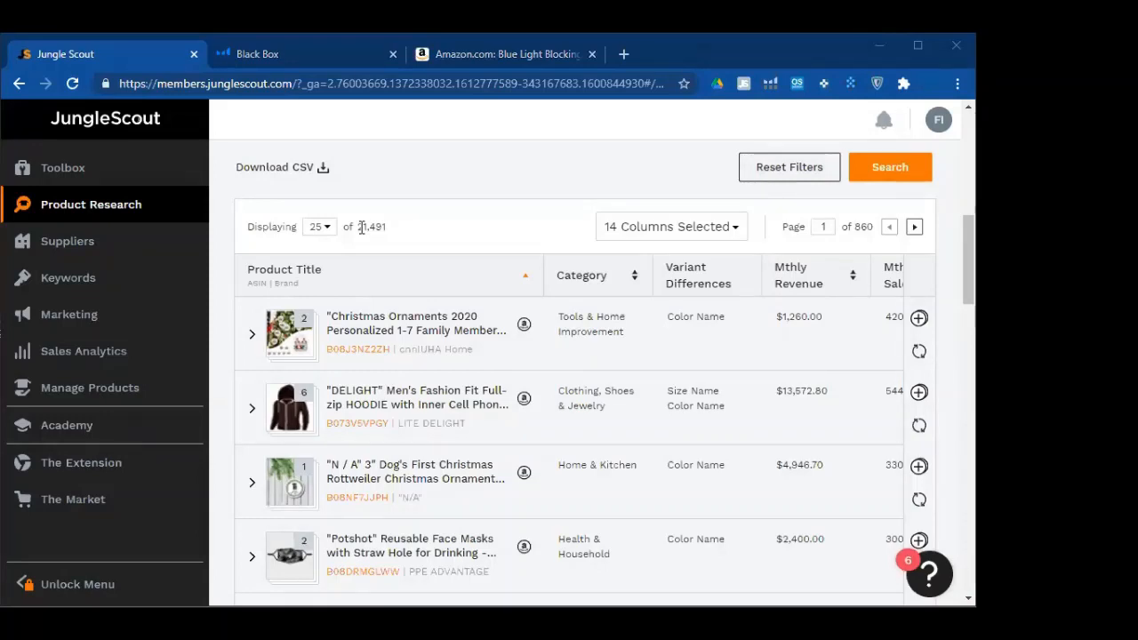
pyautogui.click(317, 233)
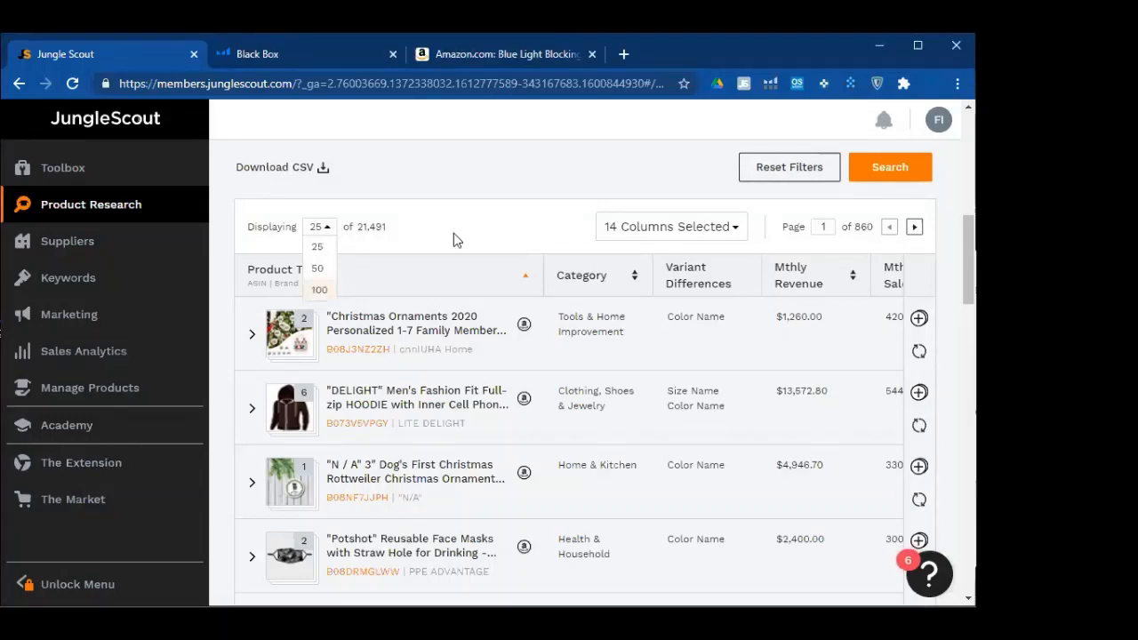
pyautogui.scroll(-2, 485, 337)
pyautogui.scroll(-5, 484, 374)
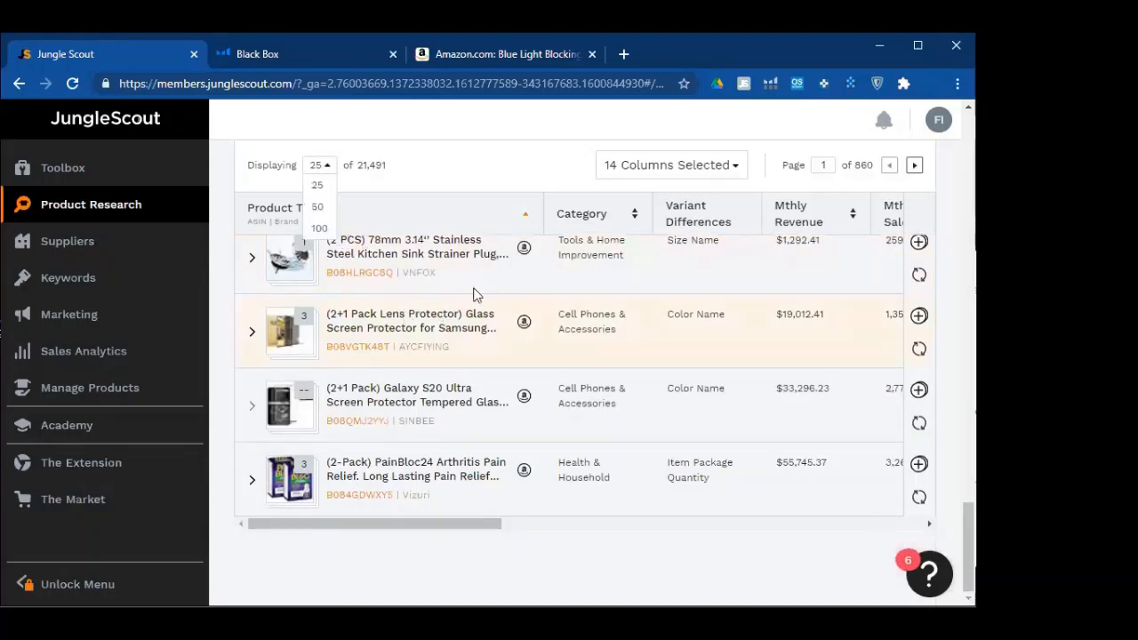
pyautogui.click(658, 174)
pyautogui.click(810, 455)
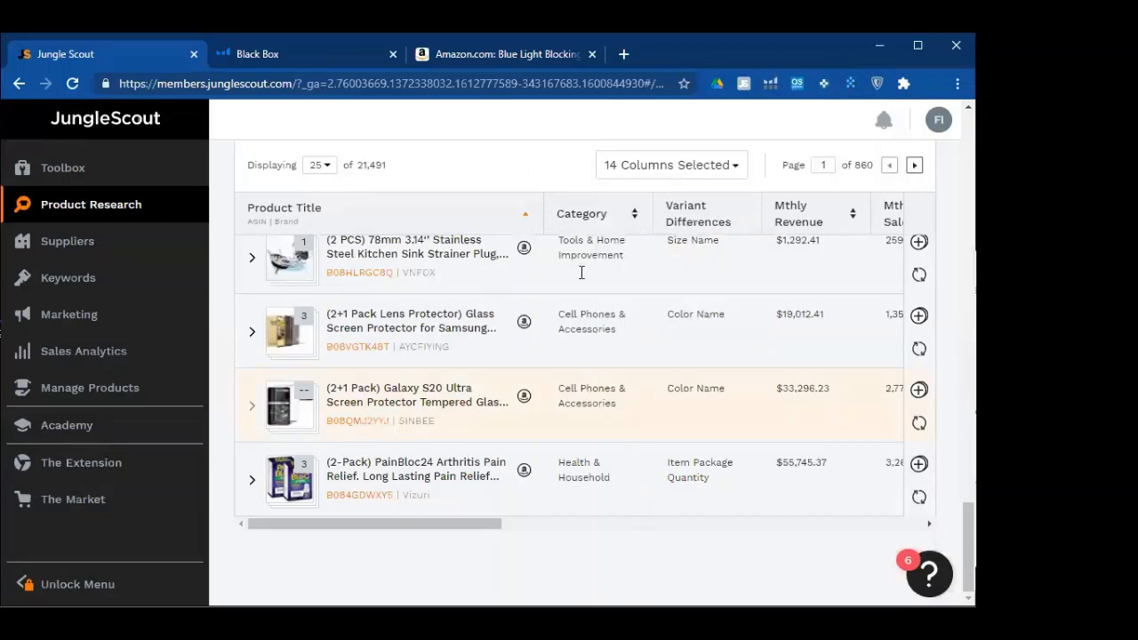
pyautogui.scroll(2, 545, 238)
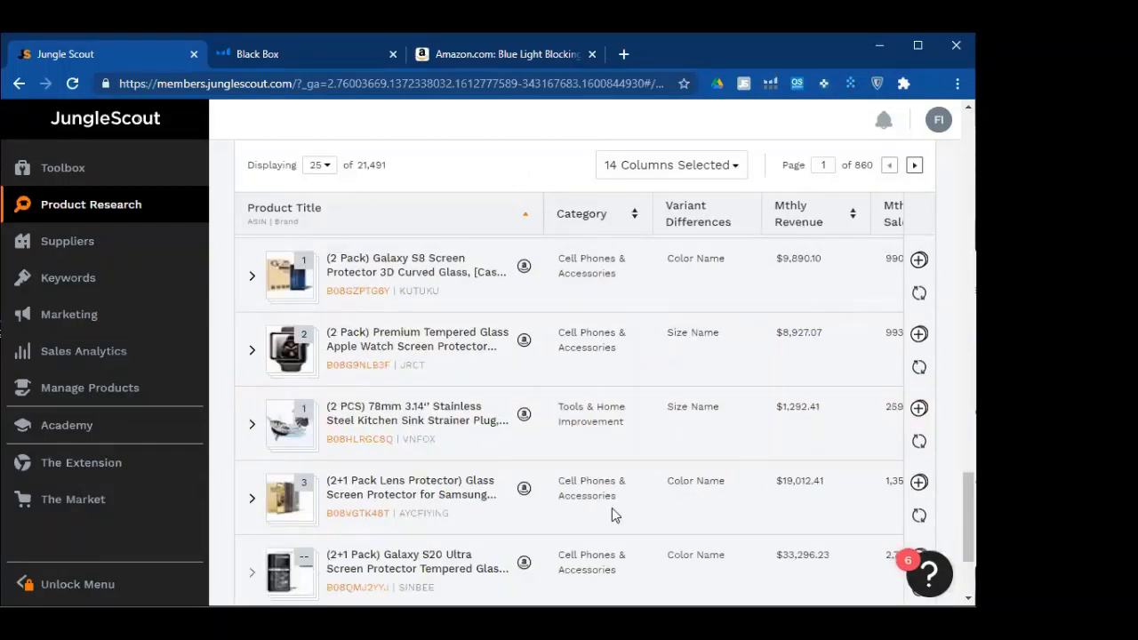
pyautogui.scroll(-2, 395, 502)
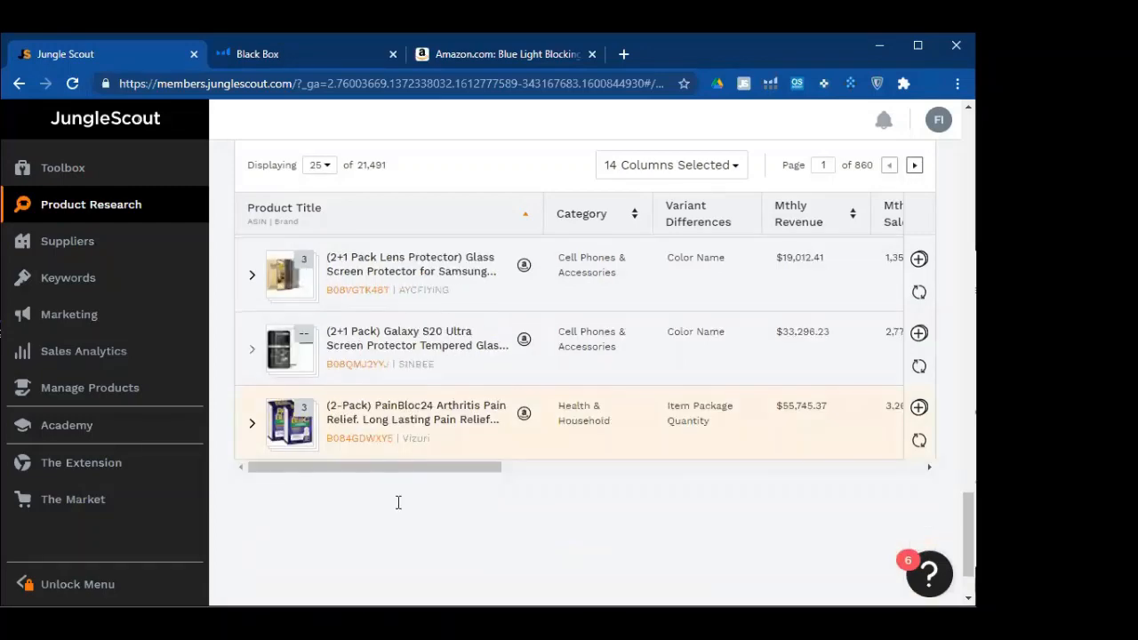
# Drag the table's horizontal scrollbar fully left so Product Title shows again
pyautogui.hscroll(3, 475, 555)
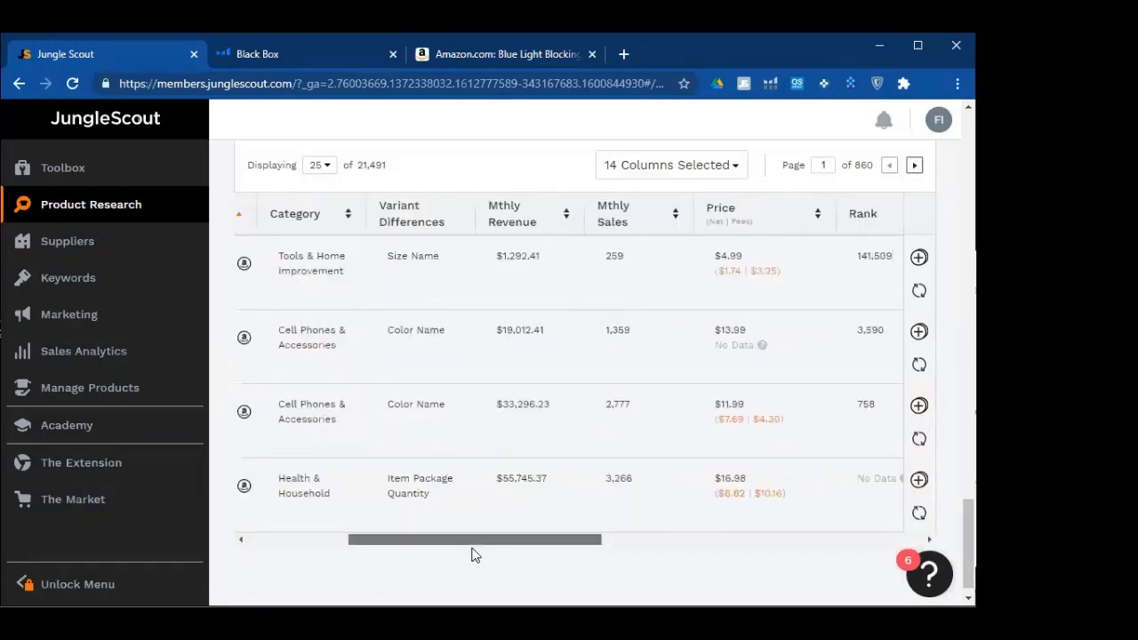
pyautogui.hscroll(2, 498, 554)
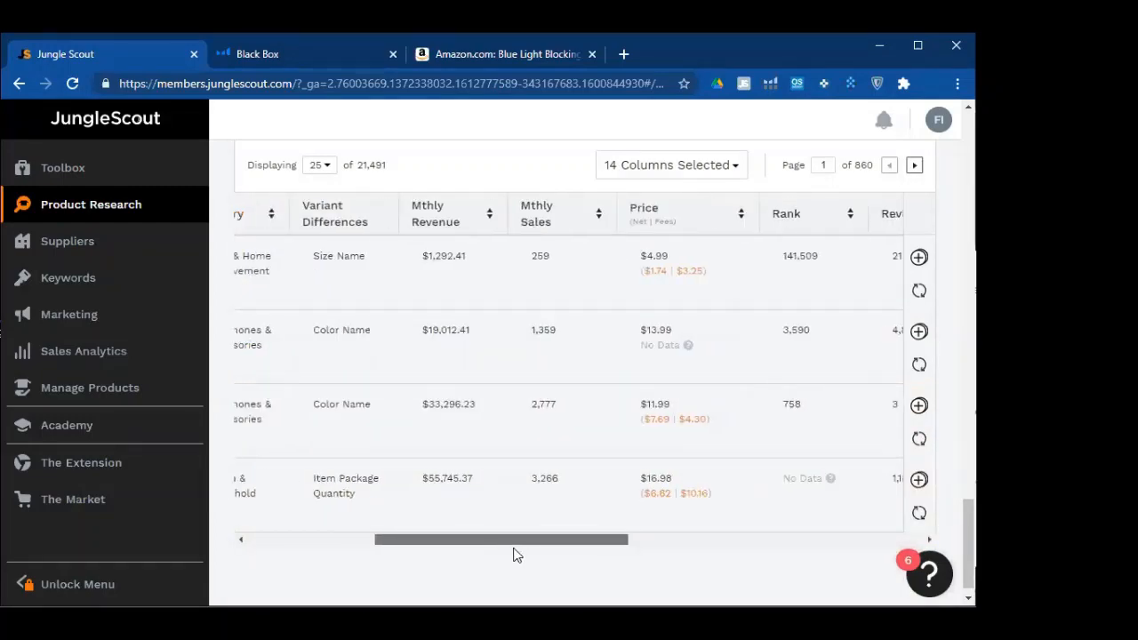
pyautogui.hscroll(3, 533, 555)
pyautogui.hscroll(2, 591, 554)
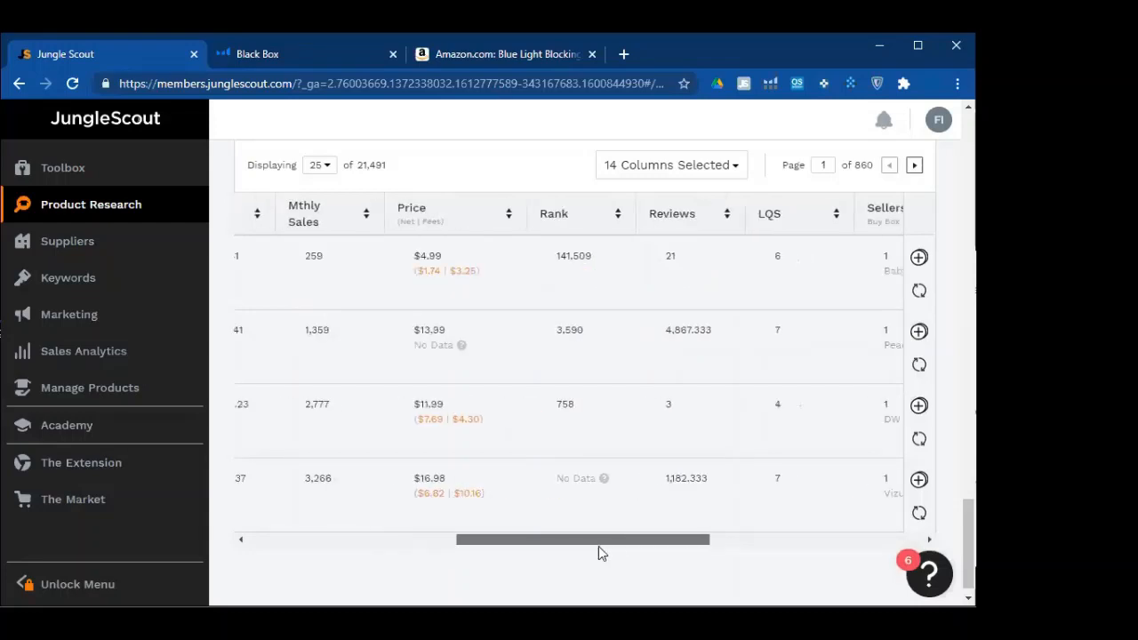
pyautogui.moveTo(613, 545); pyautogui.dragTo(826, 537)
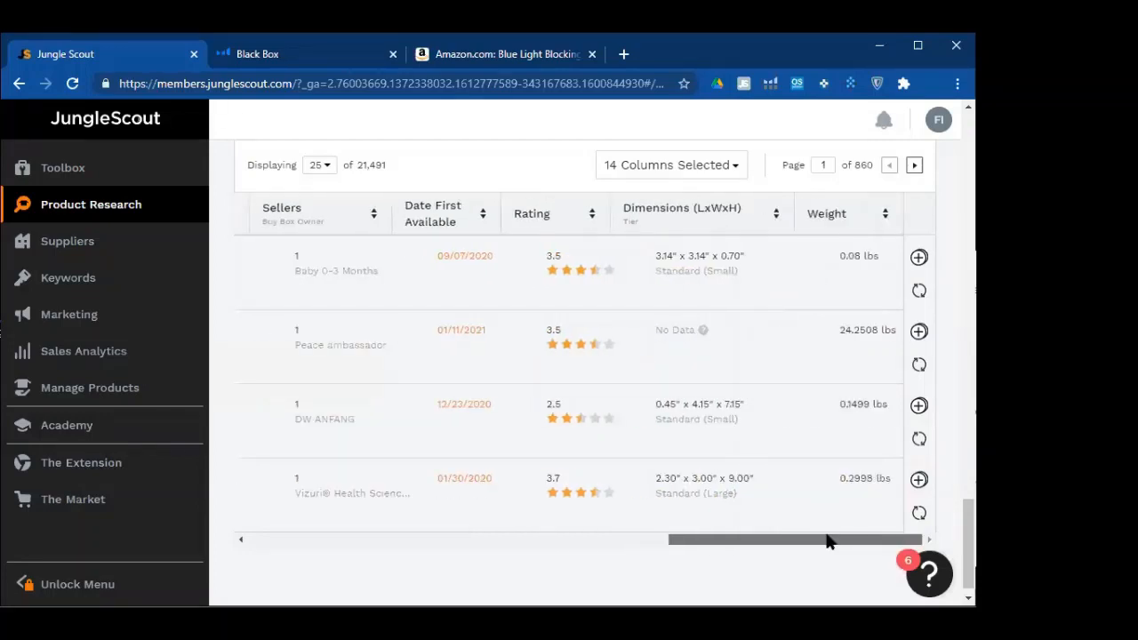
pyautogui.moveTo(713, 534); pyautogui.dragTo(426, 534)
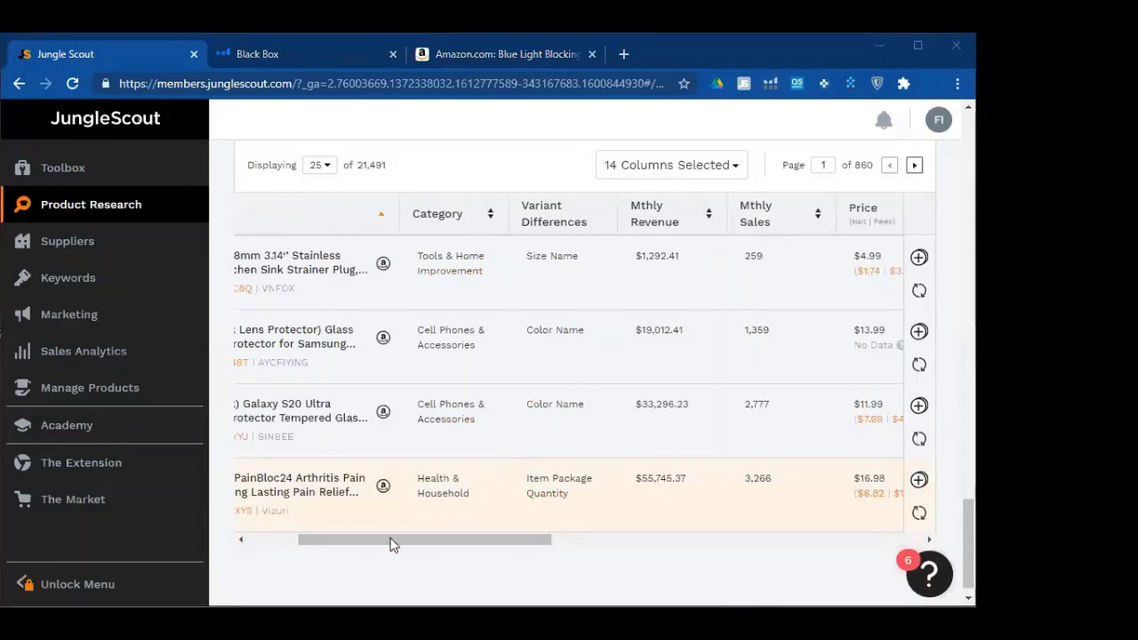
pyautogui.moveTo(424, 539); pyautogui.dragTo(374, 539)
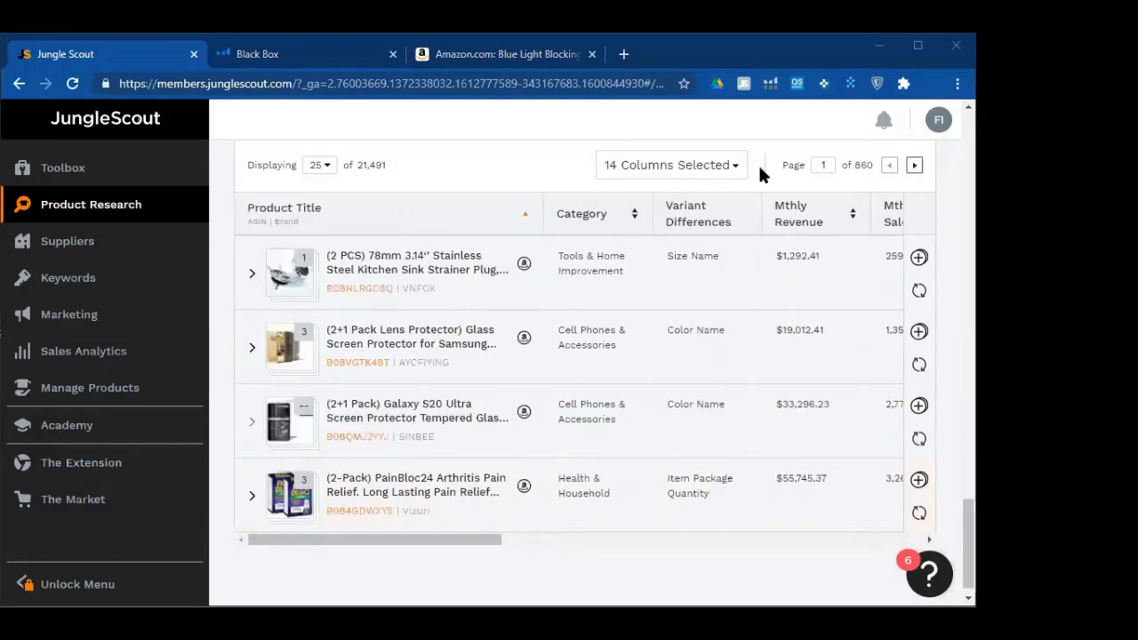
# Uncheck Category, Sellers, Date First Available and Dimensions (LxWxH) in the column list
pyautogui.click(733, 170)
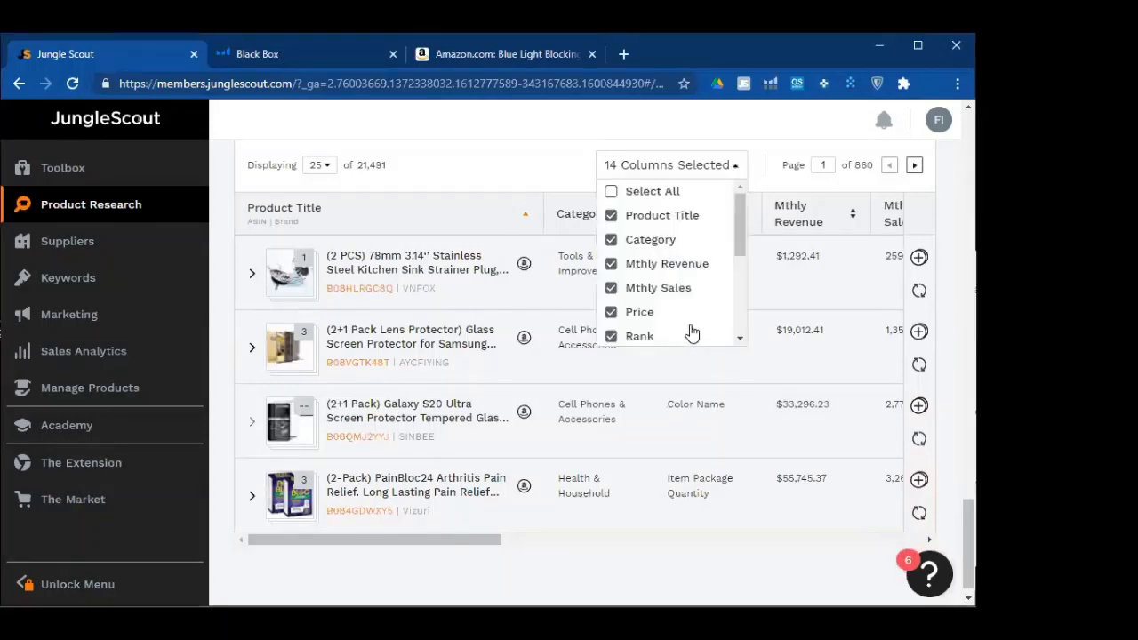
pyautogui.click(611, 240)
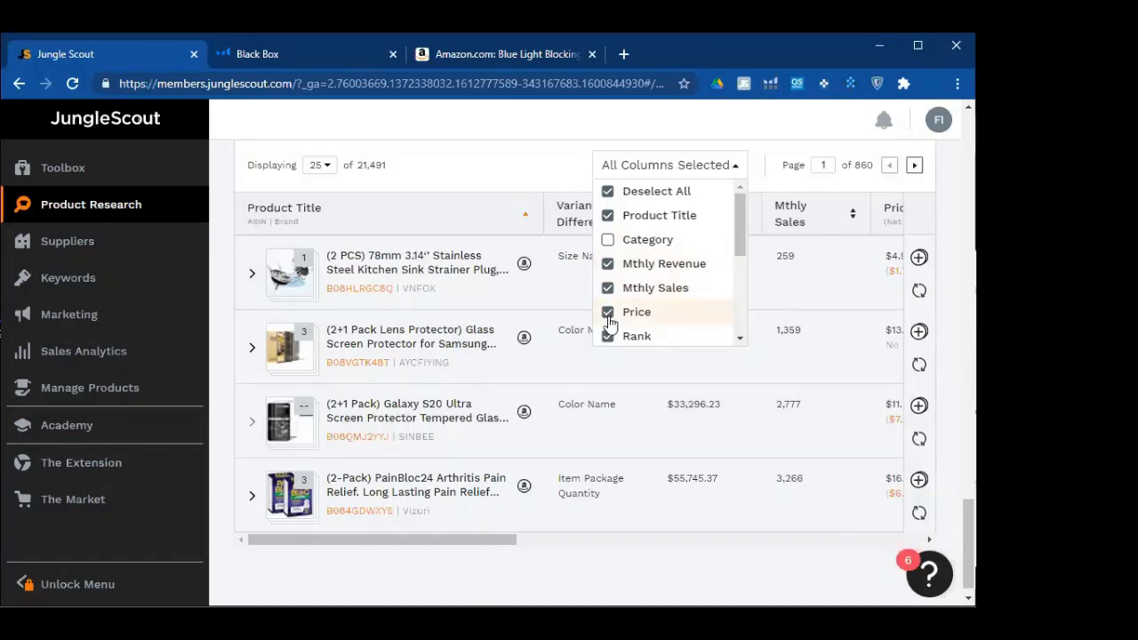
pyautogui.scroll(-1, 609, 327)
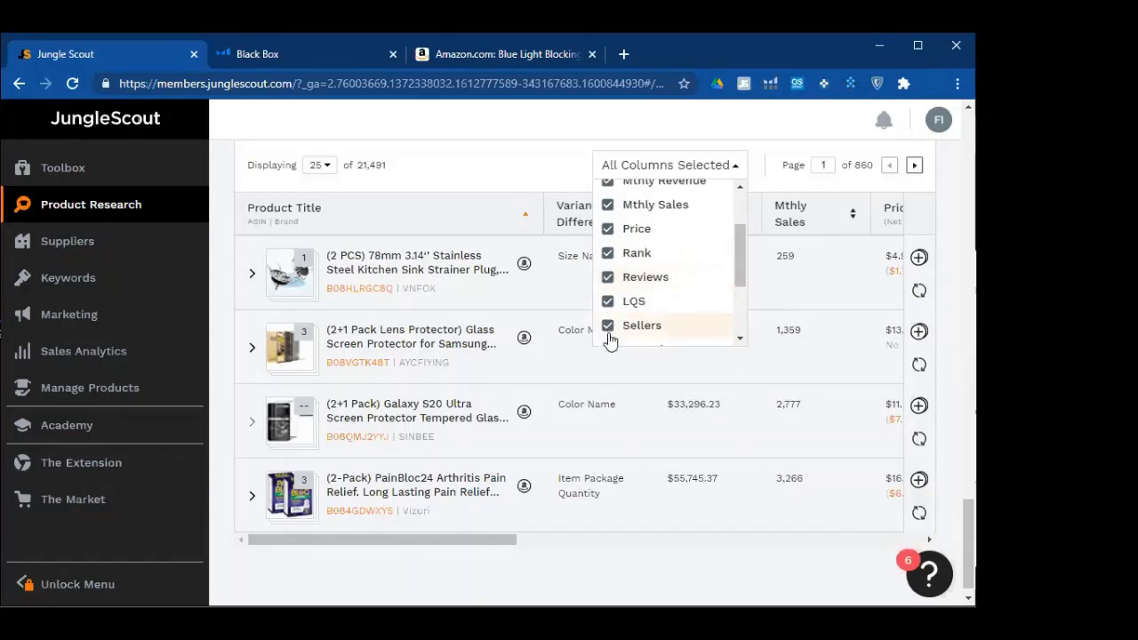
pyautogui.click(608, 322)
pyautogui.scroll(-2, 609, 306)
pyautogui.click(610, 279)
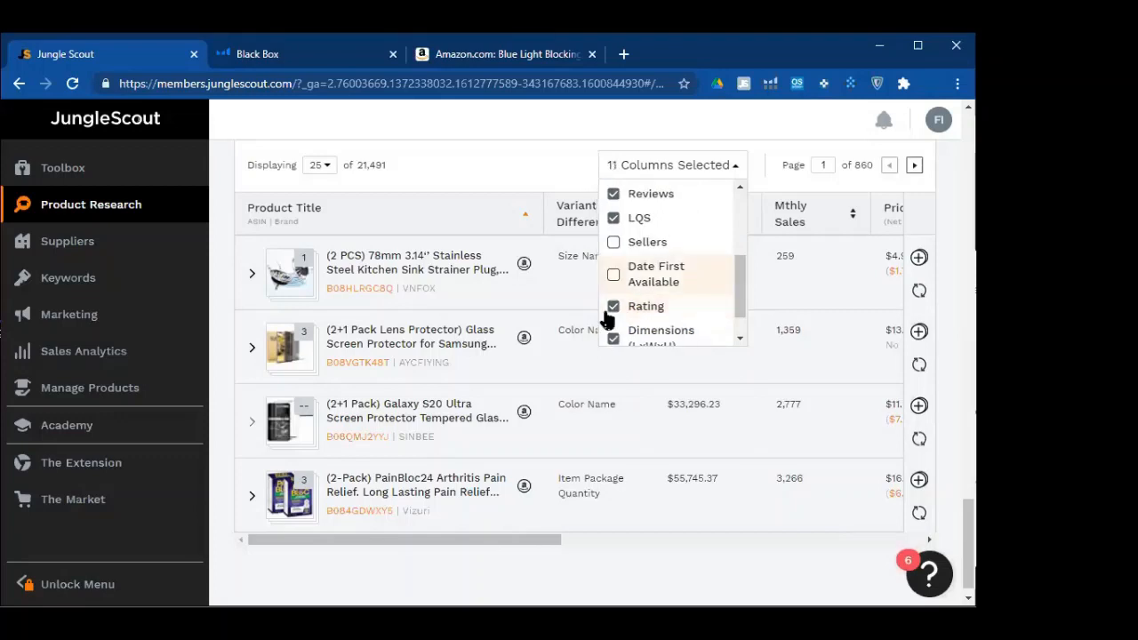
pyautogui.scroll(-2, 614, 344)
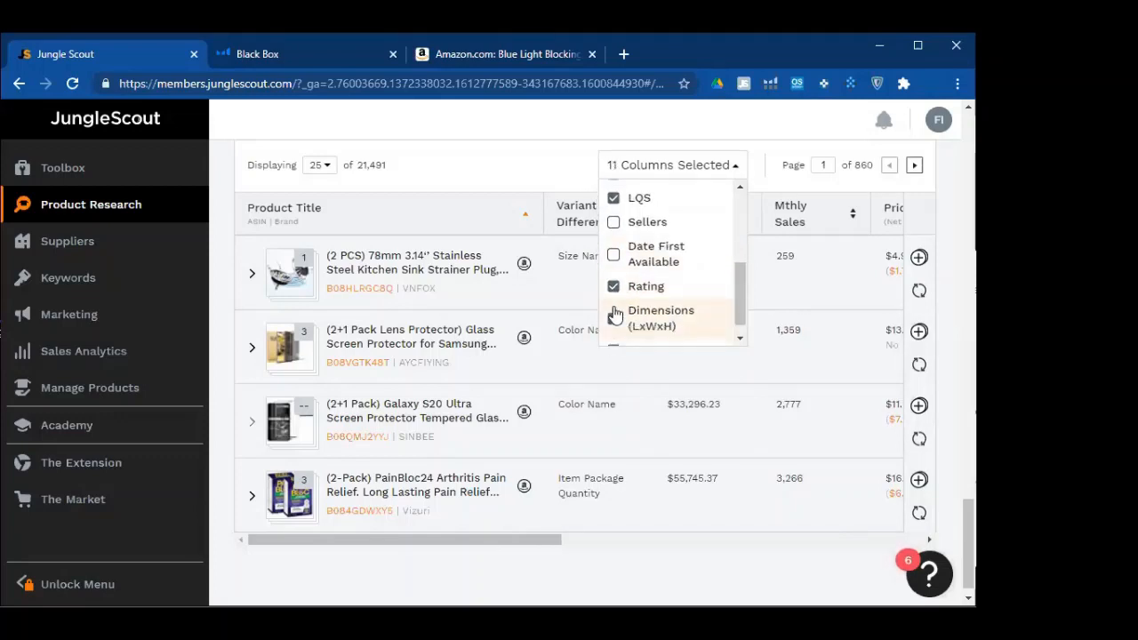
pyautogui.click(614, 301)
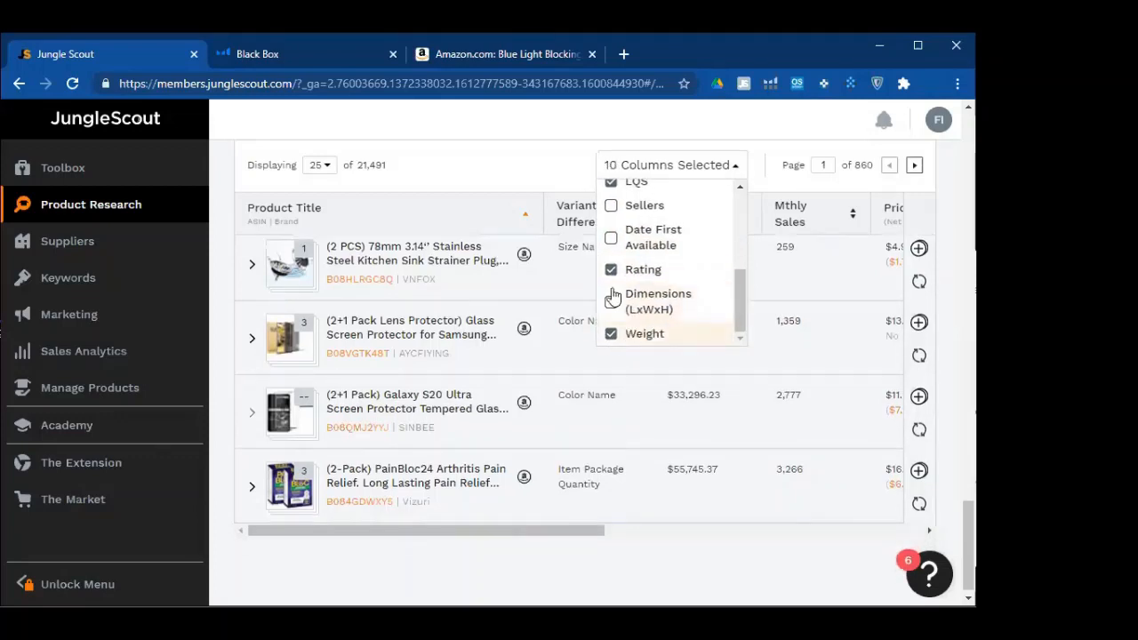
pyautogui.click(528, 166)
# Highlight the totals of 21,491 products and 860 pages
pyautogui.moveTo(592, 525); pyautogui.dragTo(402, 536)
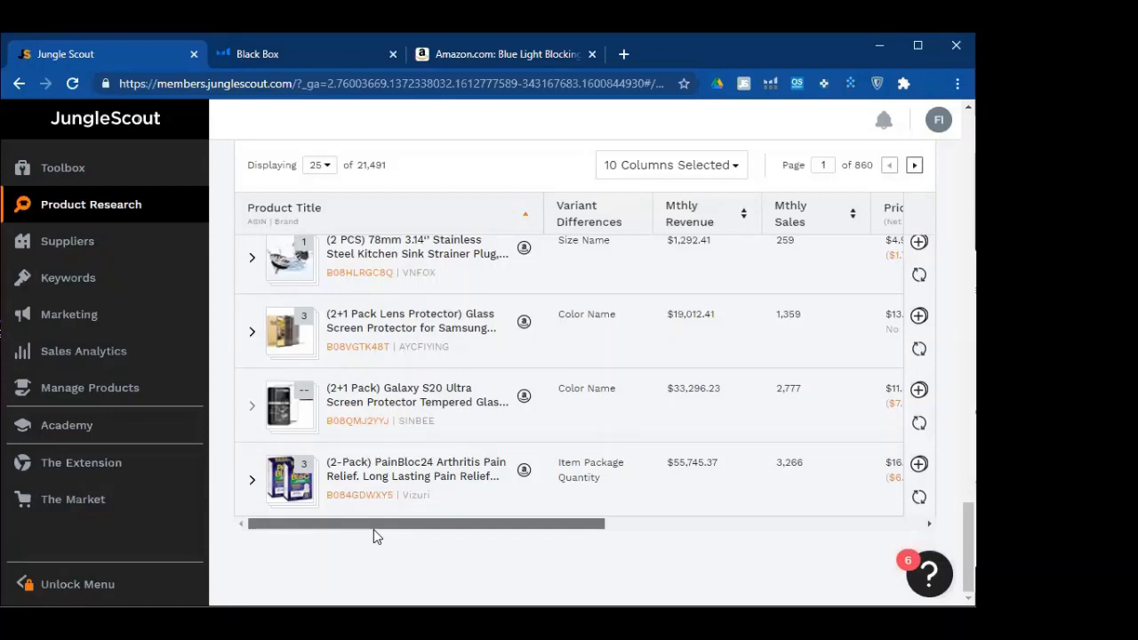
pyautogui.doubleClick(382, 167)
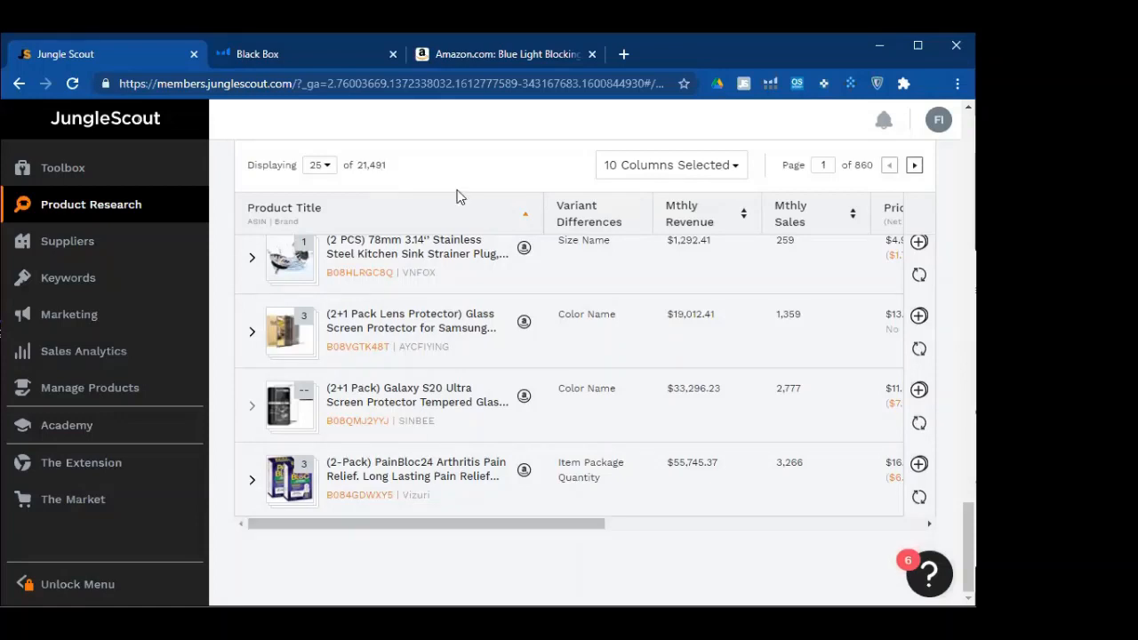
pyautogui.doubleClick(862, 166)
# Display 100 products per page and scroll down to the 10-column results table
pyautogui.click(320, 166)
pyautogui.click(327, 230)
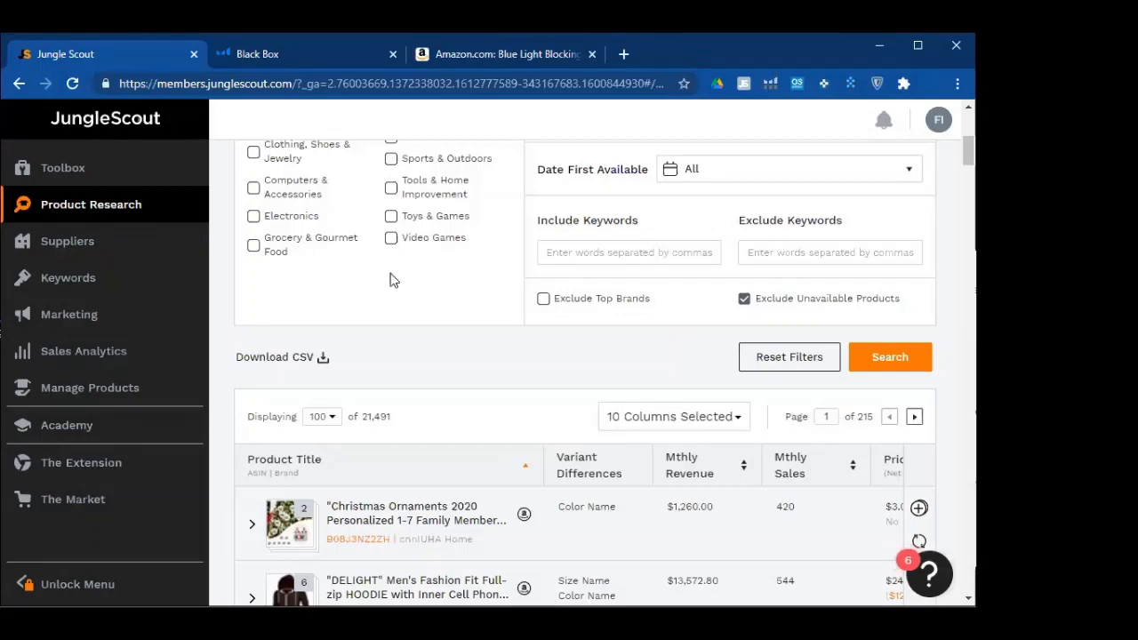
pyautogui.scroll(-1, 280, 280)
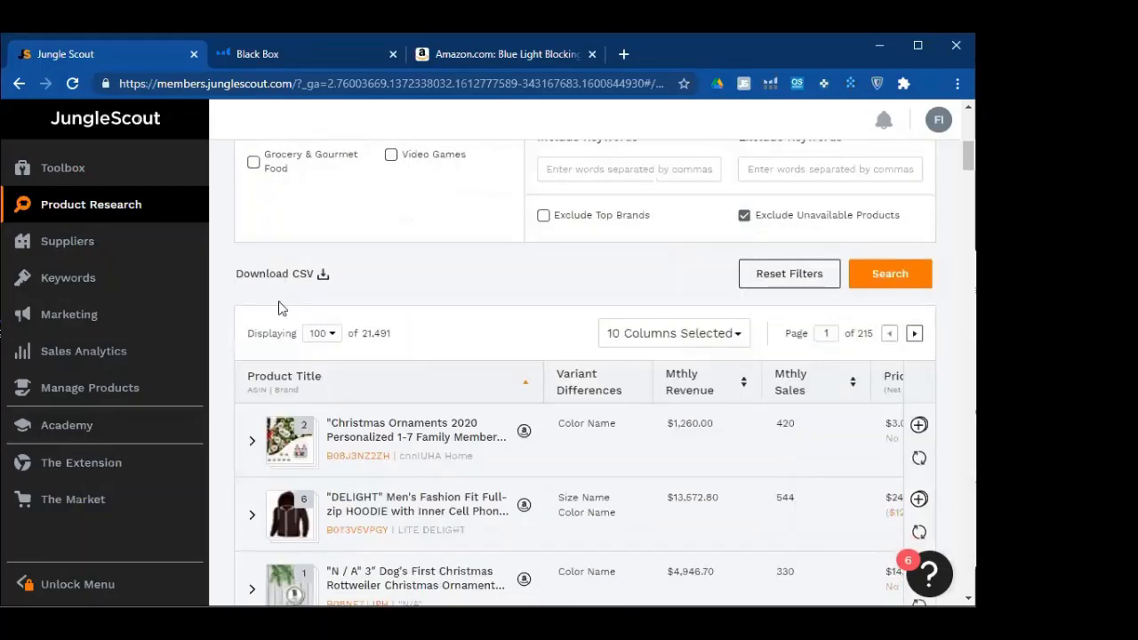
pyautogui.scroll(-1, 360, 411)
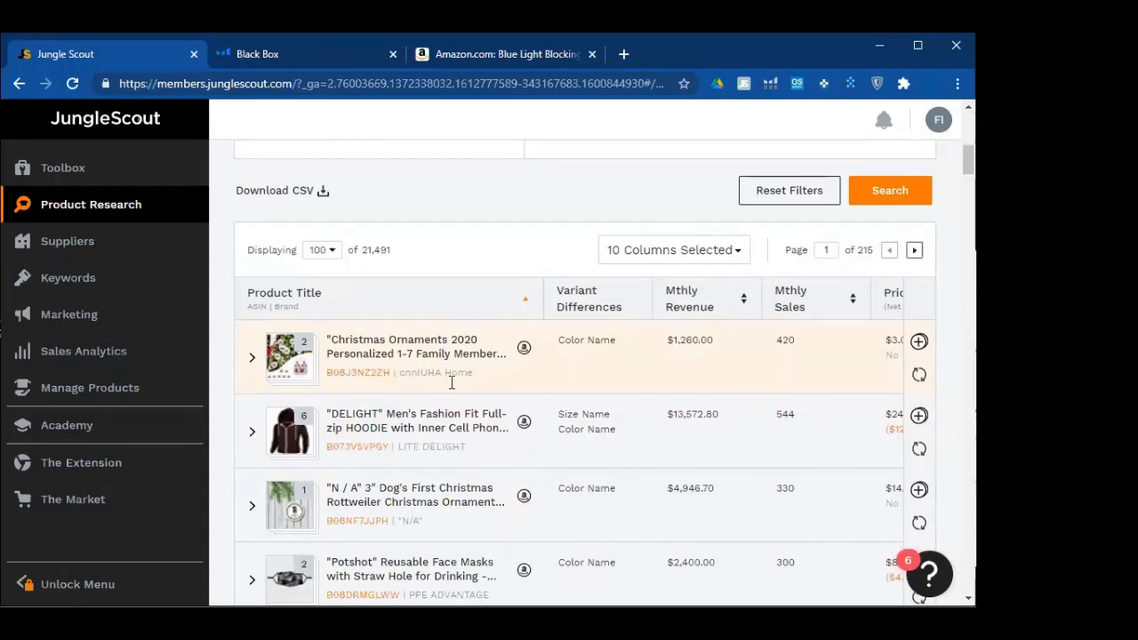
pyautogui.scroll(1, 725, 442)
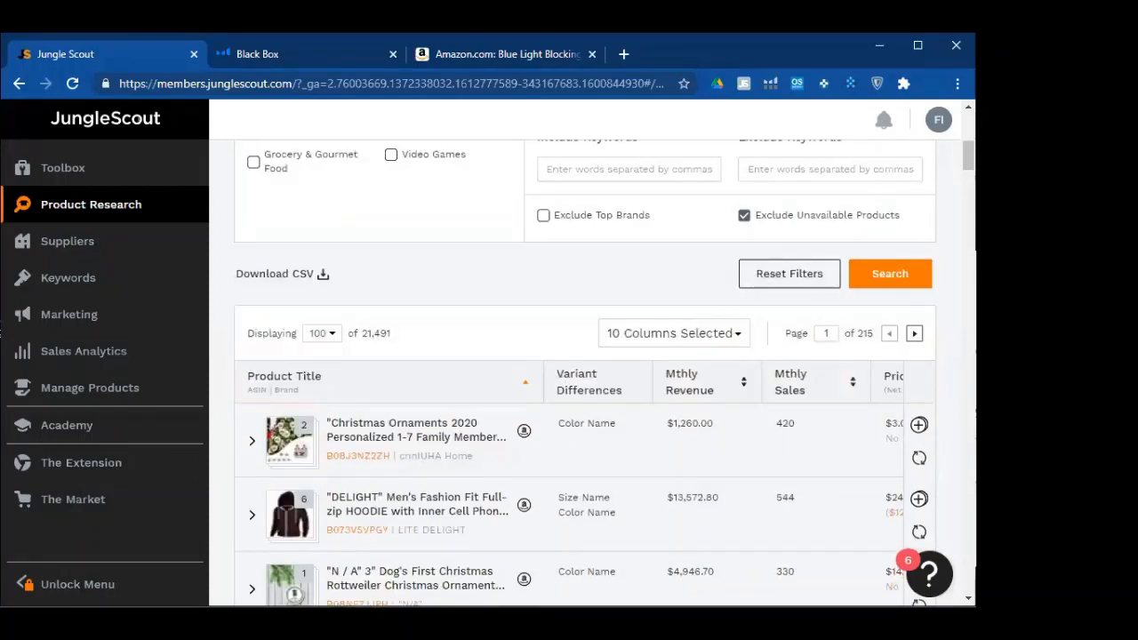
pyautogui.scroll(-2, 724, 442)
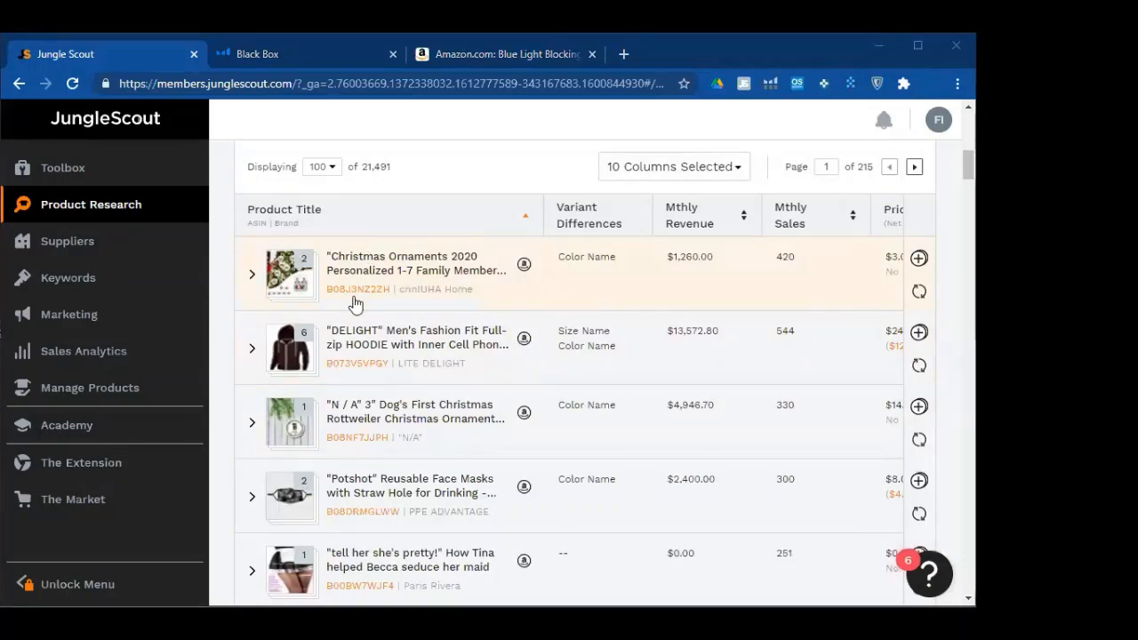
pyautogui.moveTo(273, 293)
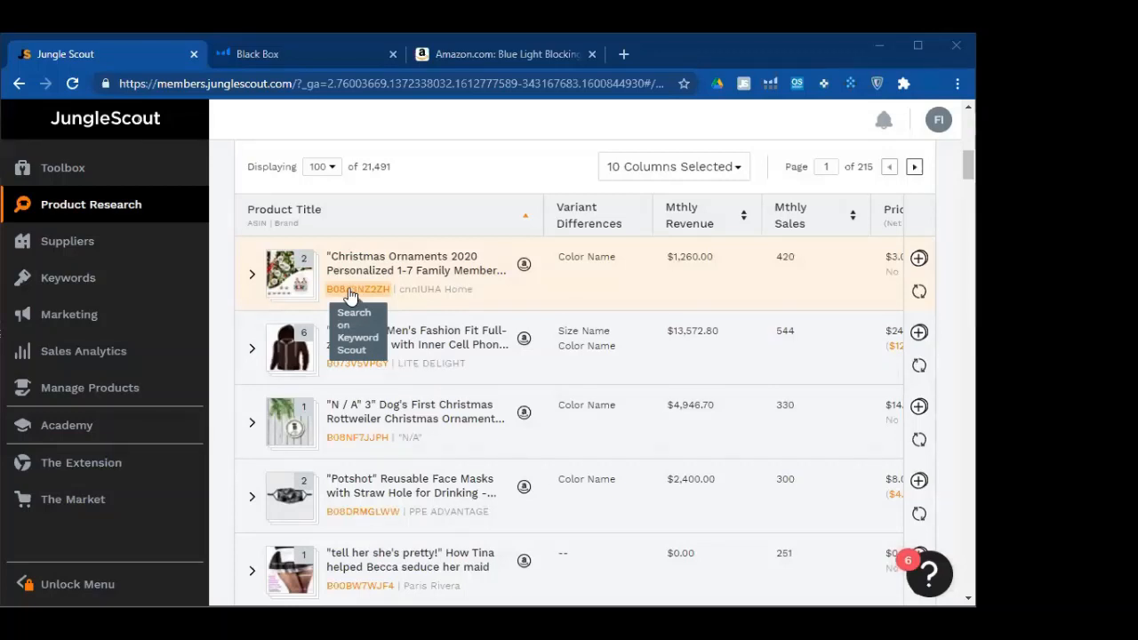
# Search the Christmas ornaments ASIN B08J3NZ2ZH in Keyword Scout and review the empty results
pyautogui.click(349, 296)
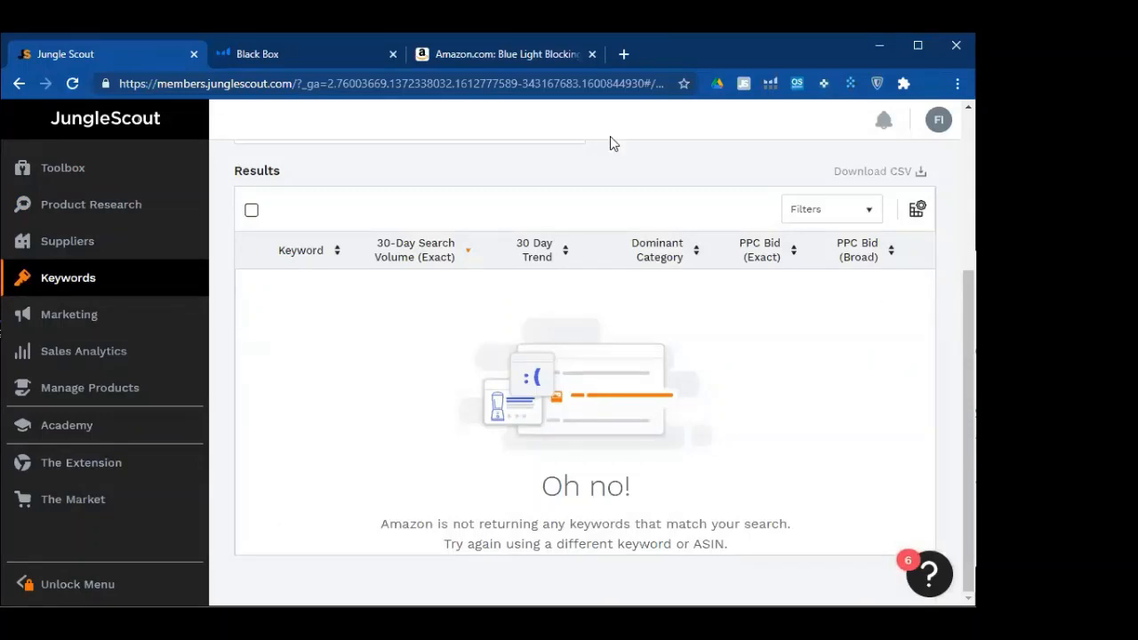
pyautogui.scroll(3, 569, 198)
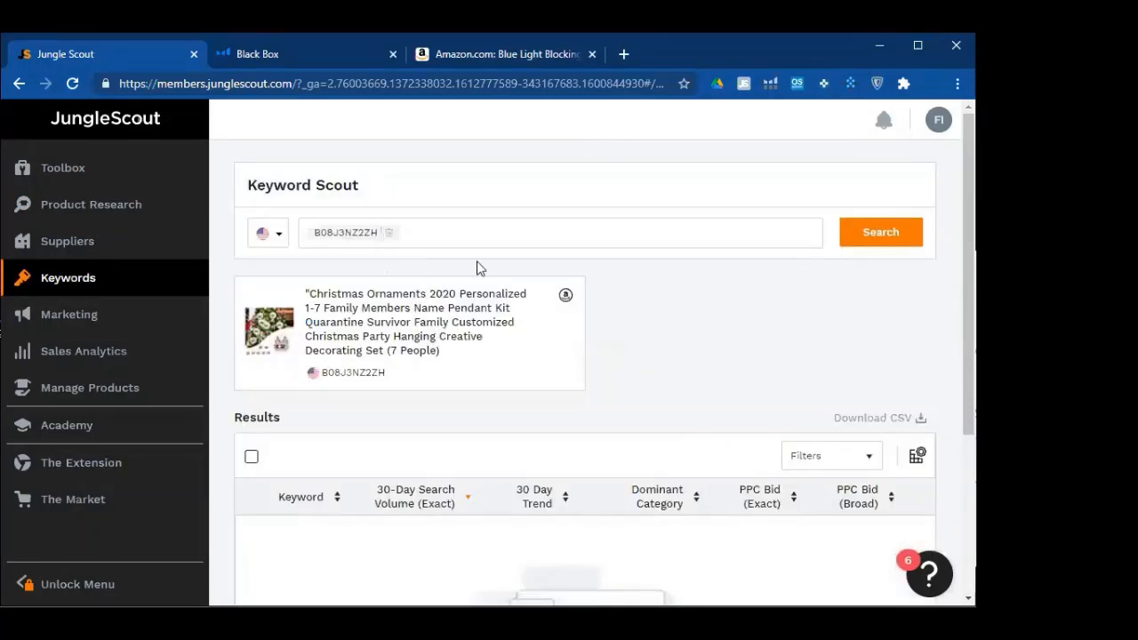
pyautogui.scroll(-3, 844, 388)
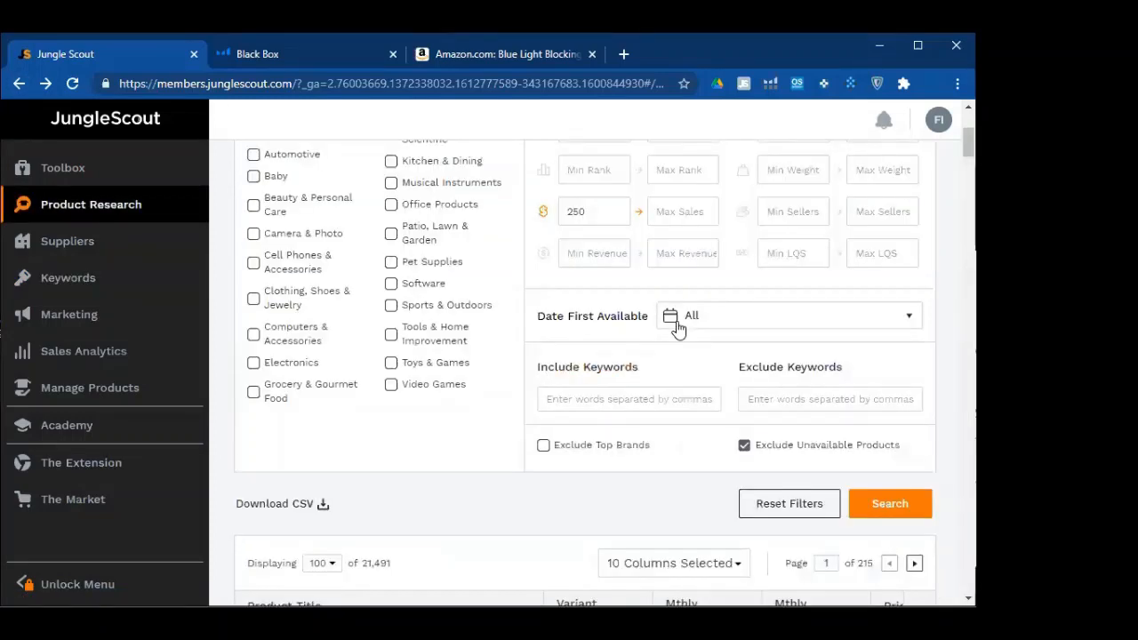
pyautogui.scroll(-1, 678, 329)
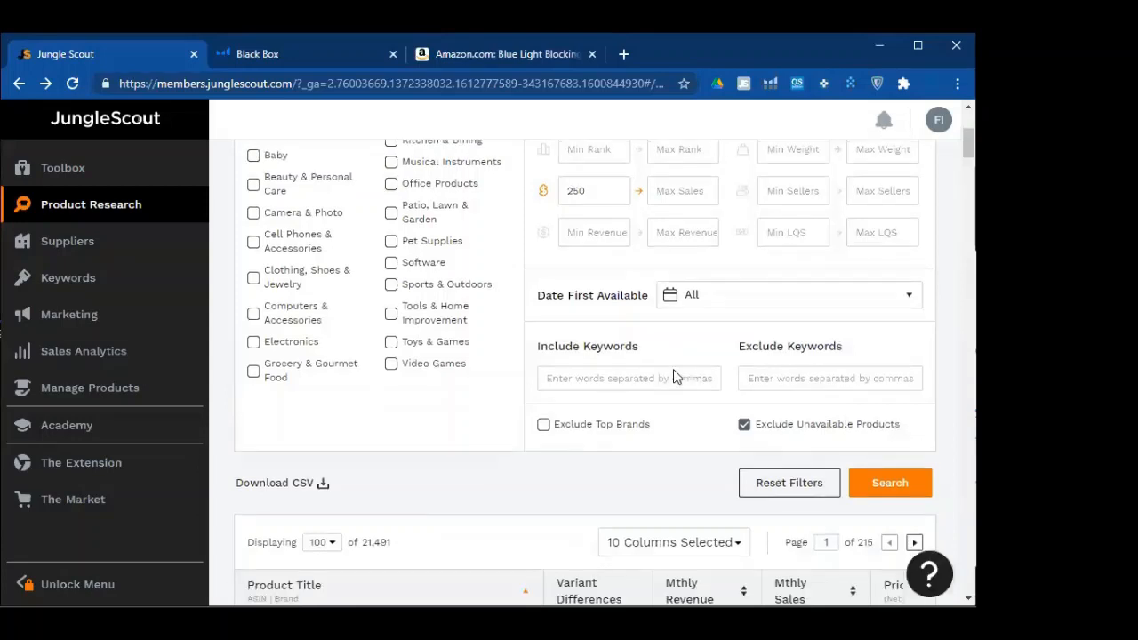
pyautogui.scroll(-4, 533, 345)
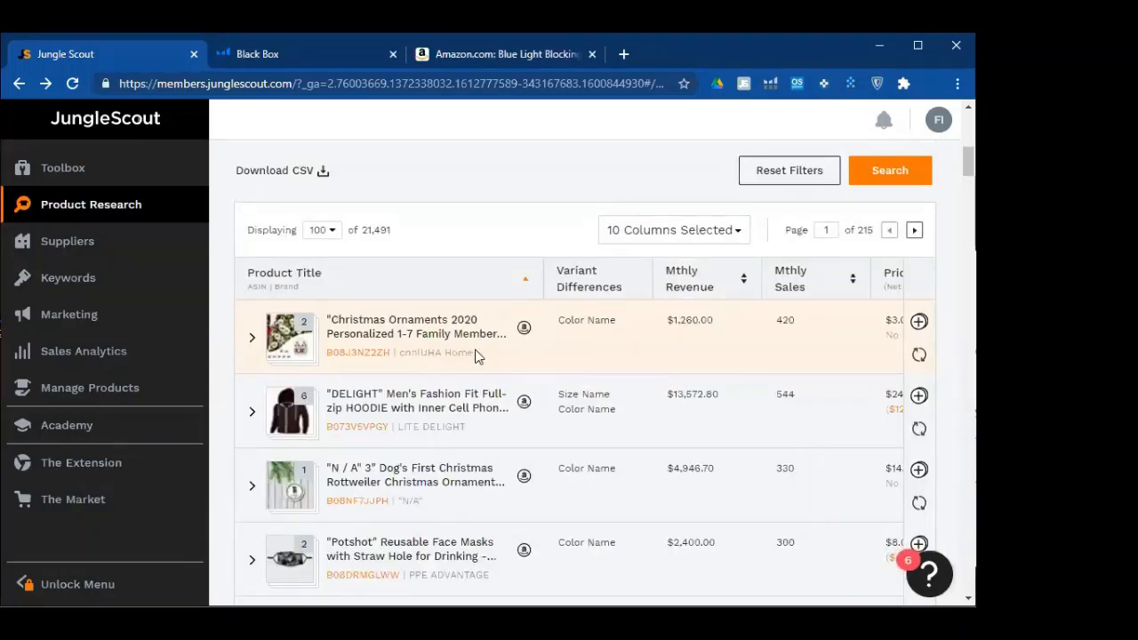
pyautogui.moveTo(476, 355); pyautogui.dragTo(402, 353)
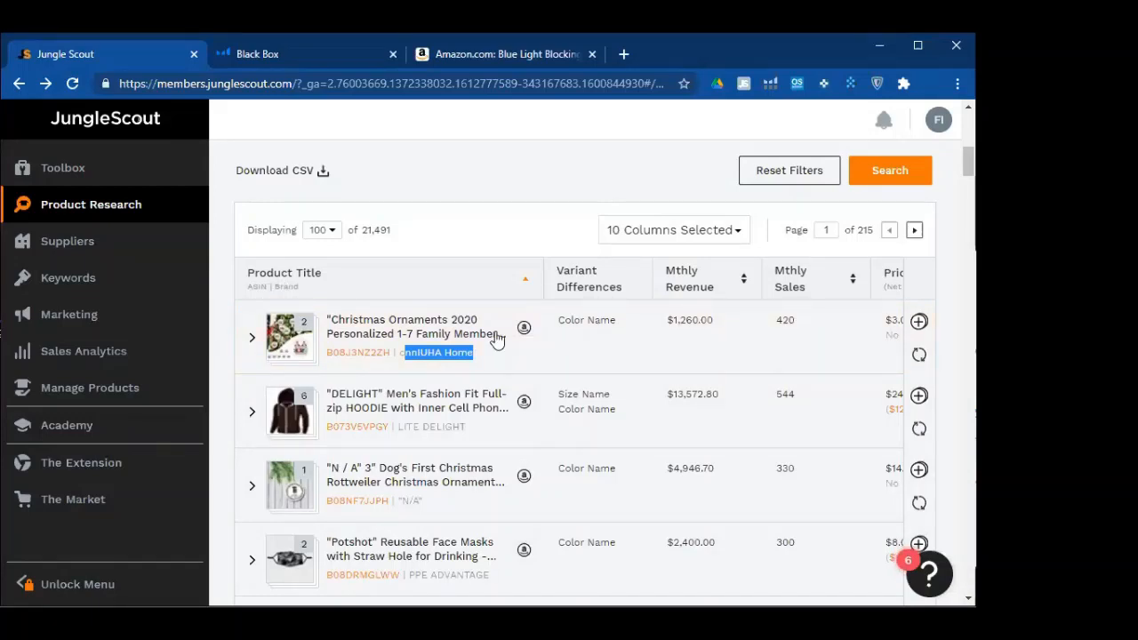
pyautogui.click(241, 274)
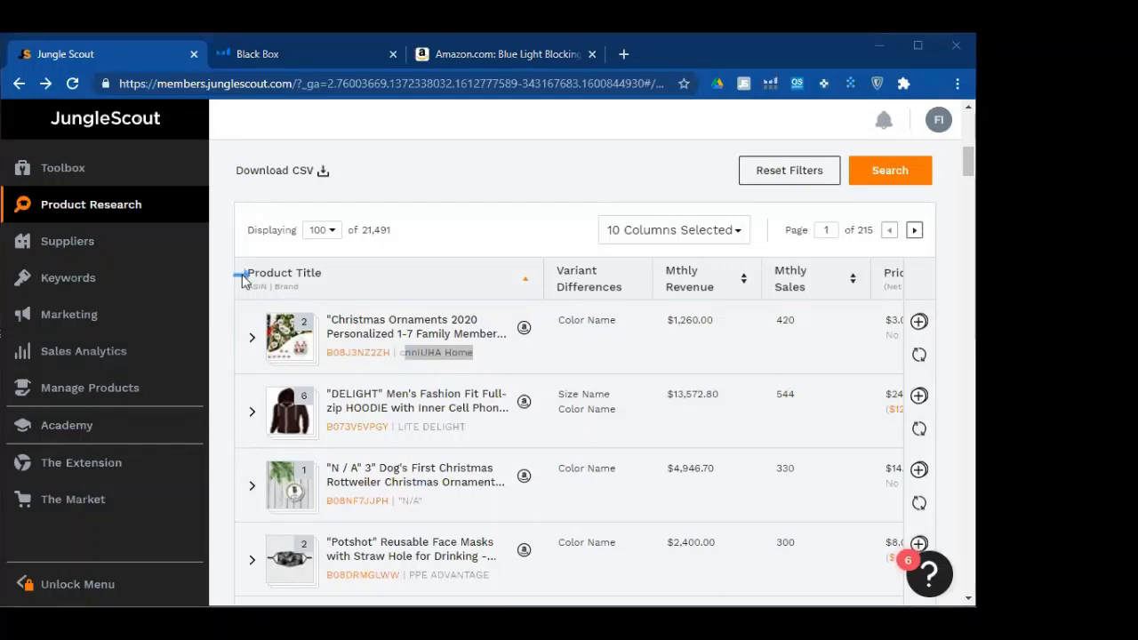
pyautogui.click(240, 285)
pyautogui.click(273, 288)
pyautogui.click(275, 289)
pyautogui.press('Escape')
pyautogui.click(397, 356)
pyautogui.click(465, 193)
pyautogui.click(309, 194)
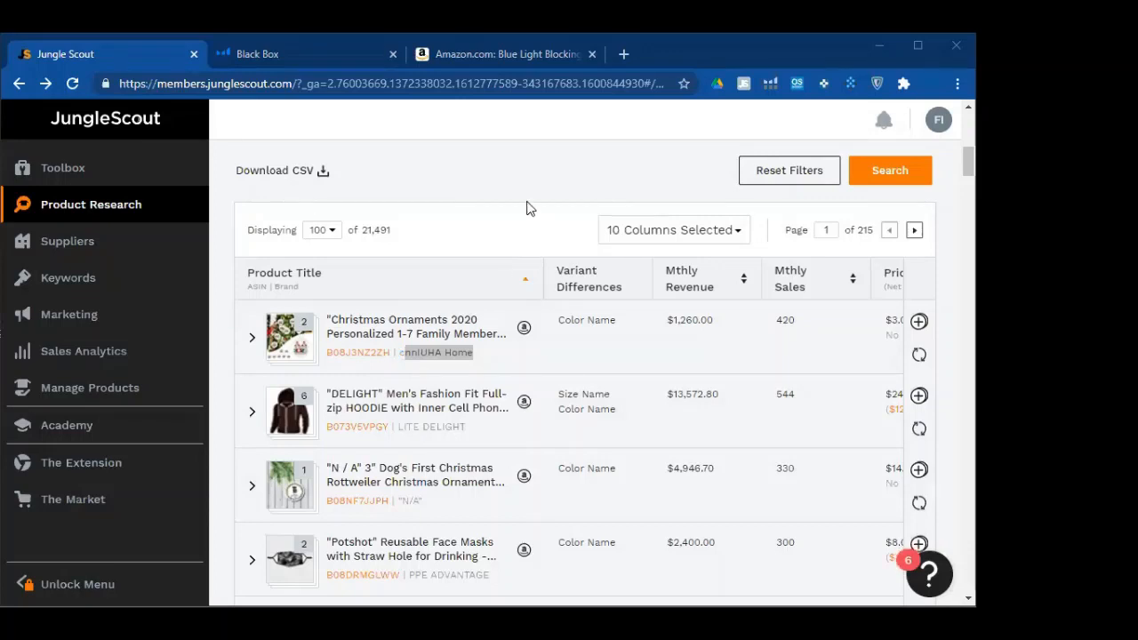
# Stamp blue arrows beside the second product's Size Name and Color Name
pyautogui.click(497, 178)
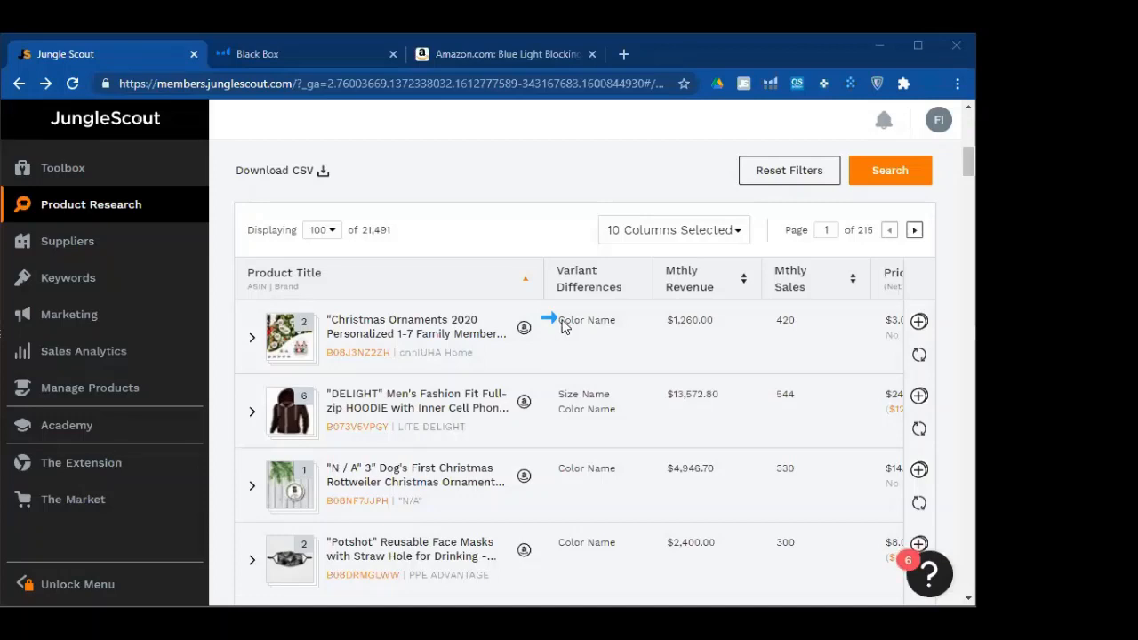
pyautogui.click(544, 396)
pyautogui.click(547, 411)
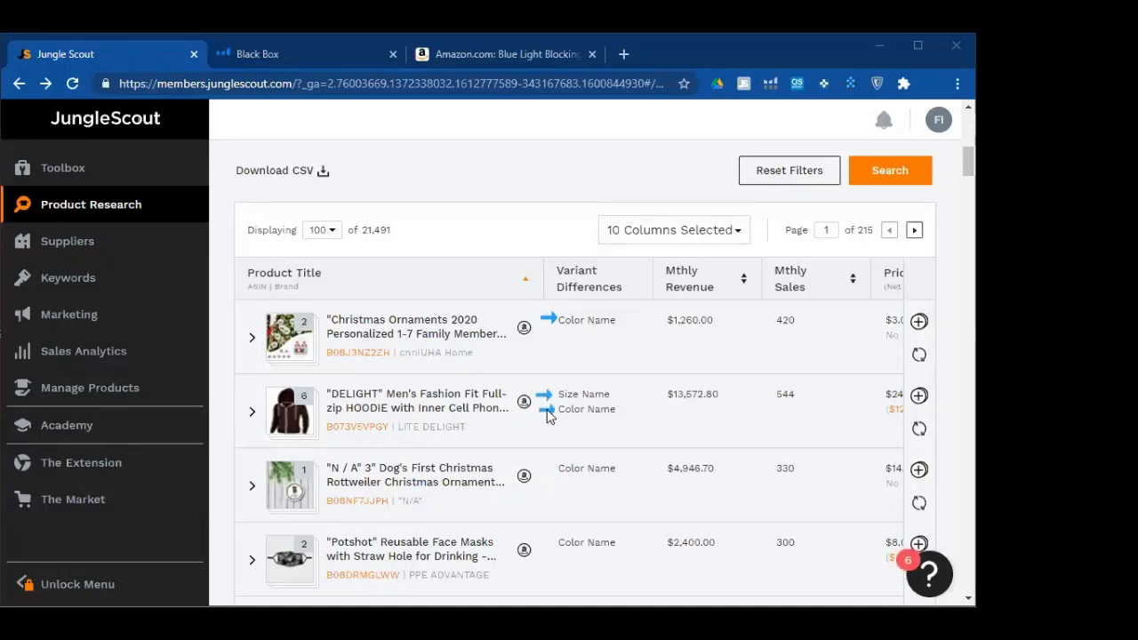
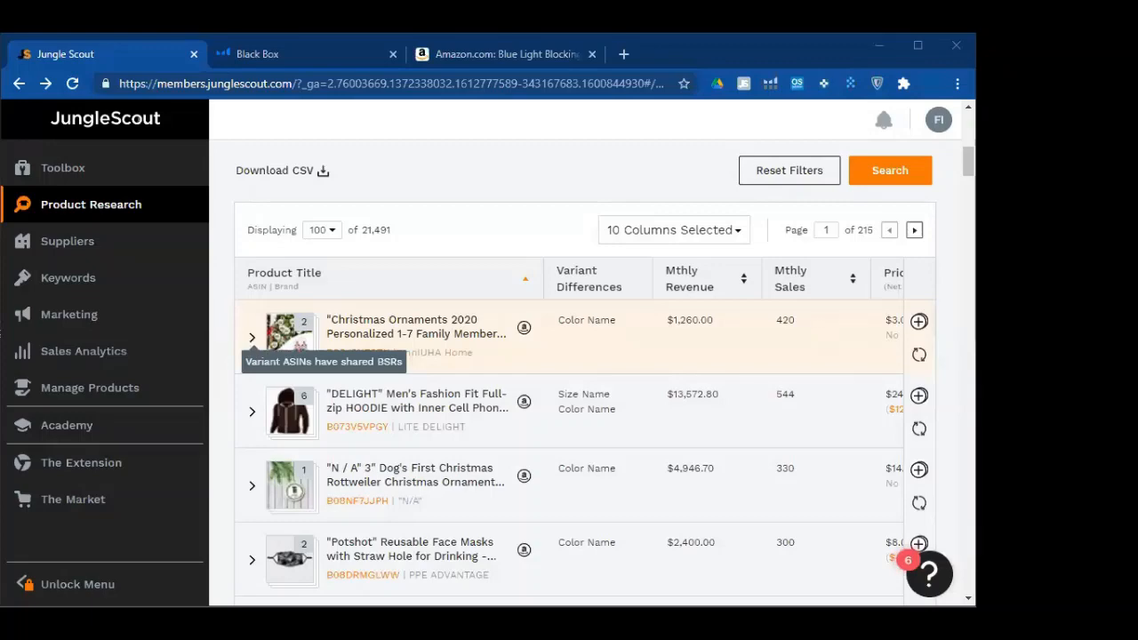
# Expand the Christmas Ornaments product to review its variant rows, then collapse them
pyautogui.click(423, 366)
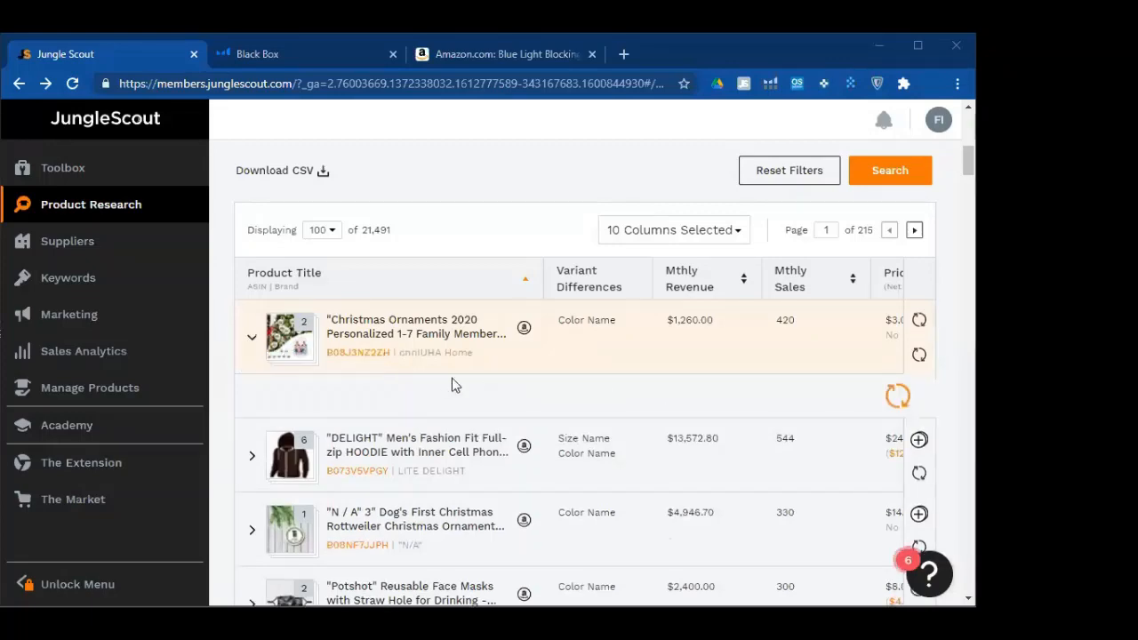
pyautogui.scroll(-1, 415, 388)
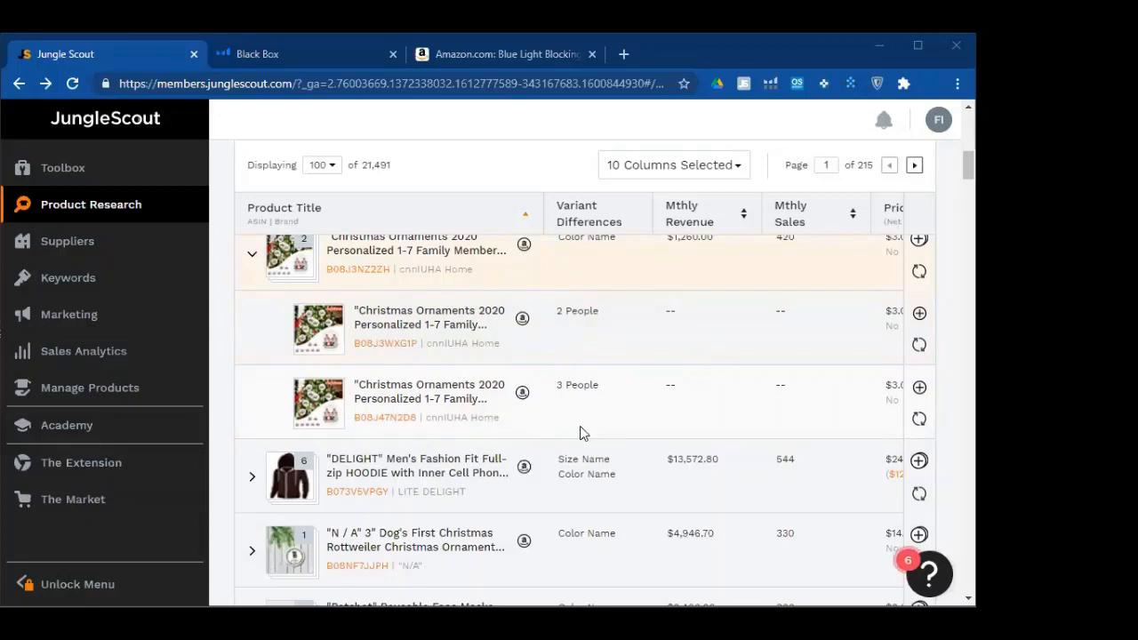
pyautogui.scroll(2, 582, 433)
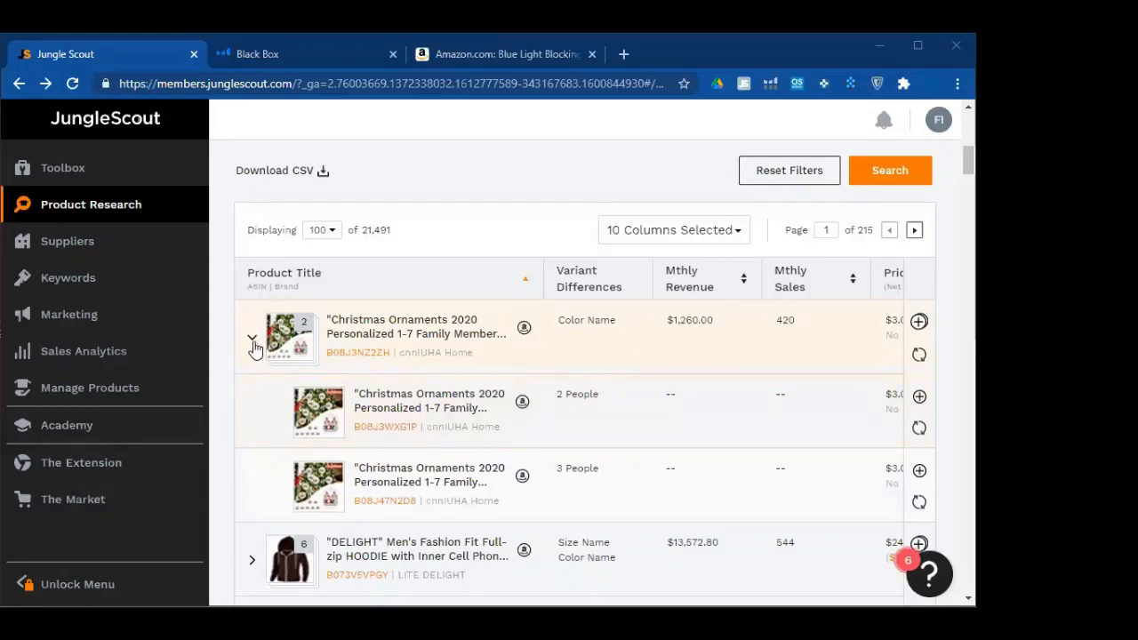
pyautogui.click(305, 331)
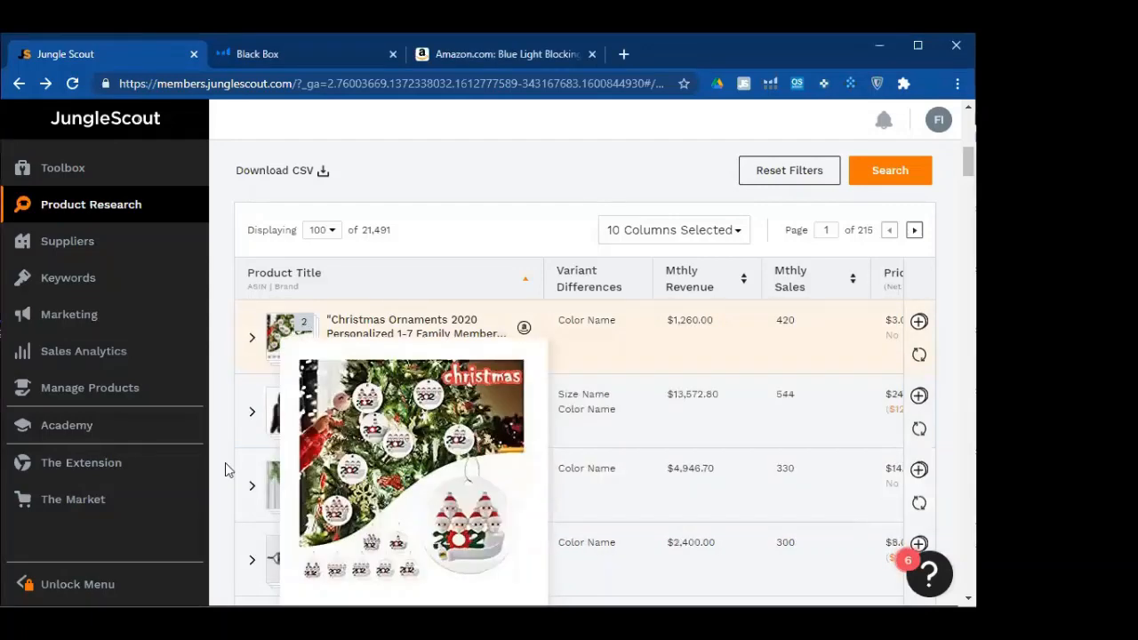
pyautogui.scroll(-1, 248, 427)
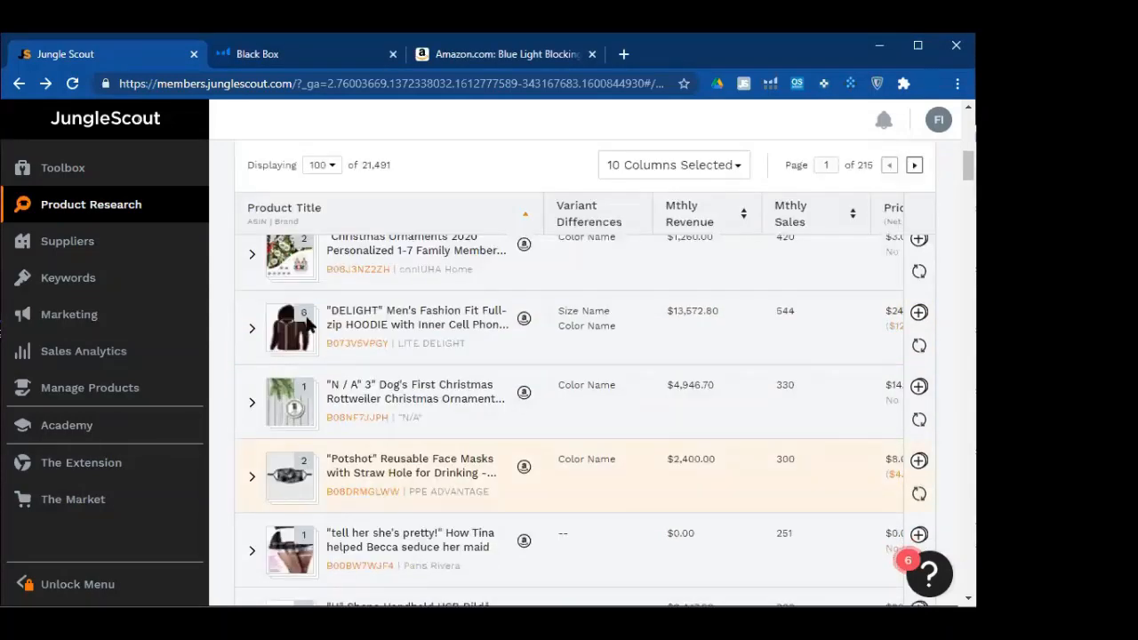
# Expand the DELIGHT hoodie's variants and briefly highlight the word Medium
pyautogui.moveTo(306, 322)
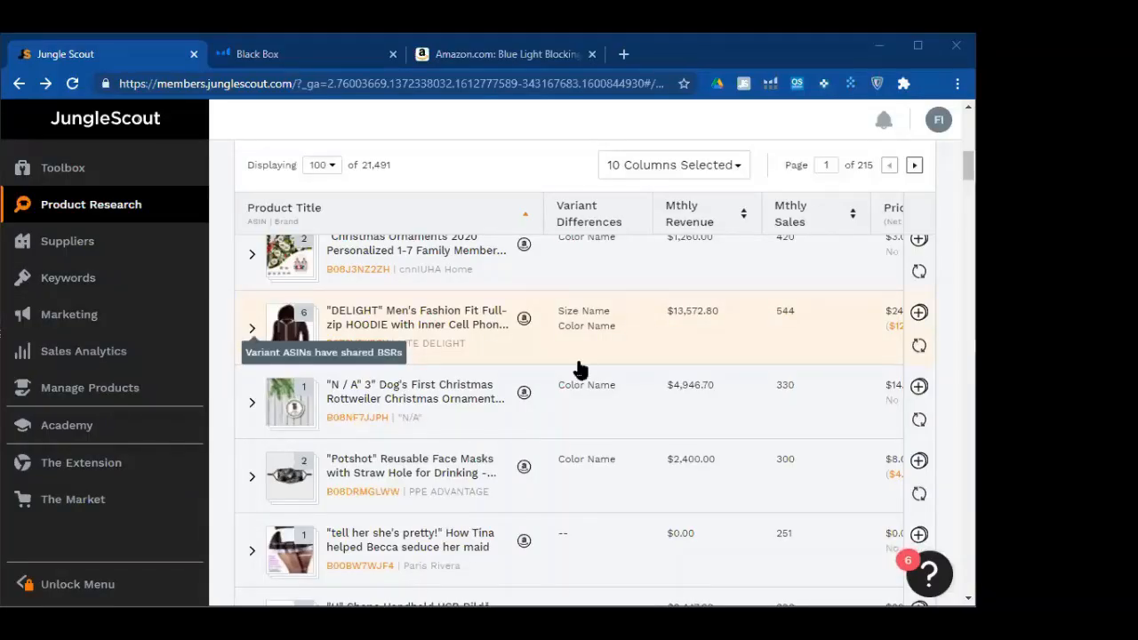
pyautogui.click(251, 329)
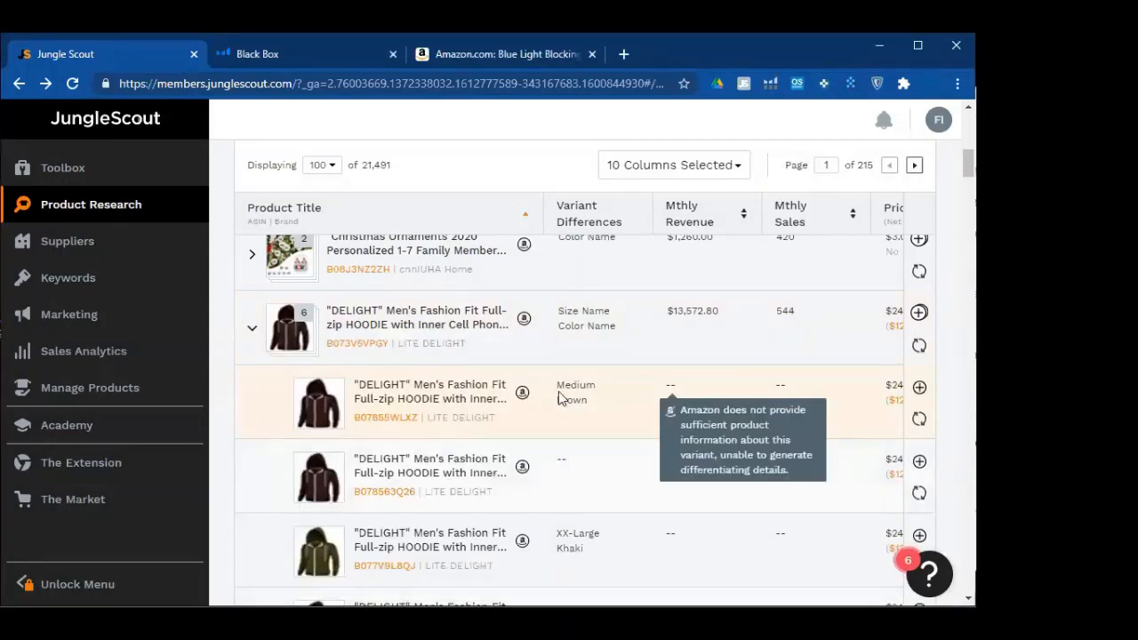
pyautogui.moveTo(559, 385); pyautogui.dragTo(595, 384)
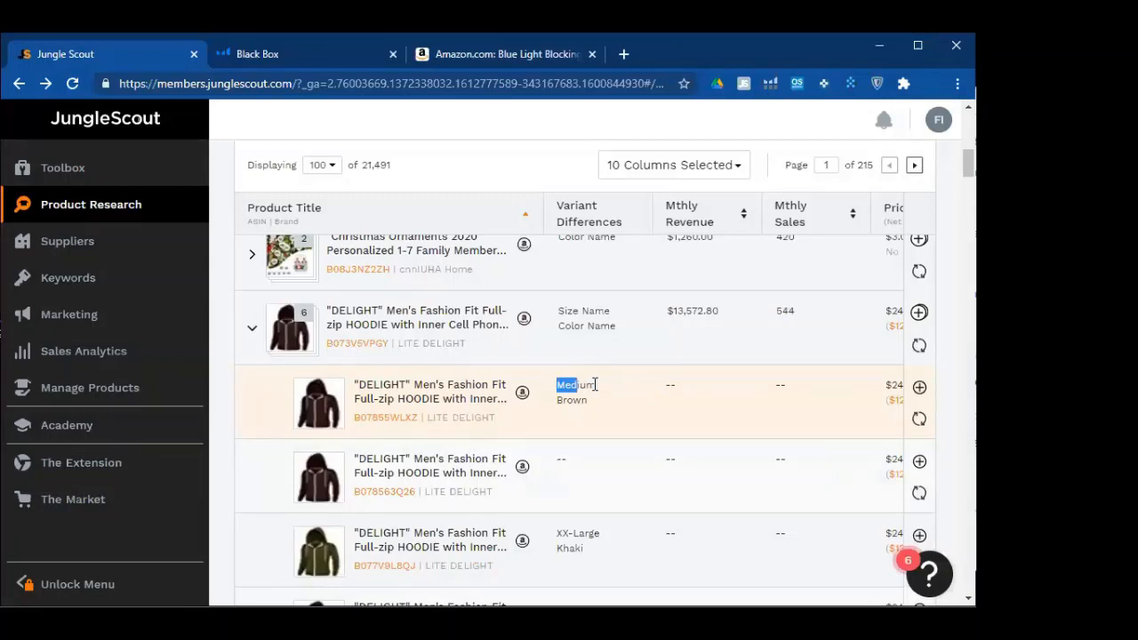
pyautogui.click(582, 401)
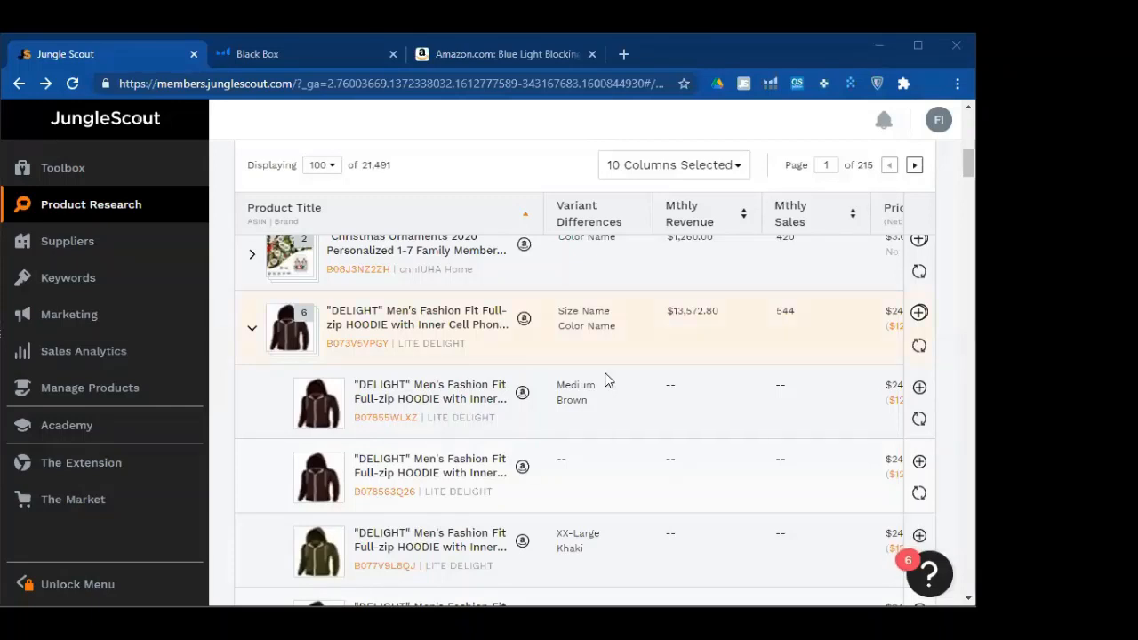
pyautogui.scroll(-1, 569, 463)
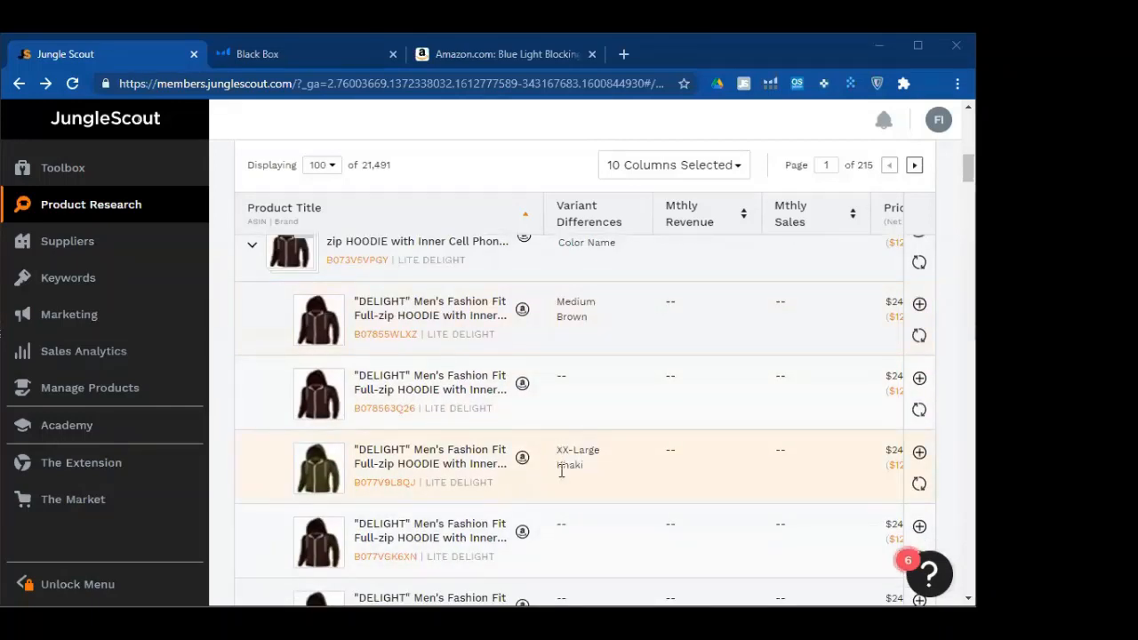
pyautogui.scroll(-3, 557, 461)
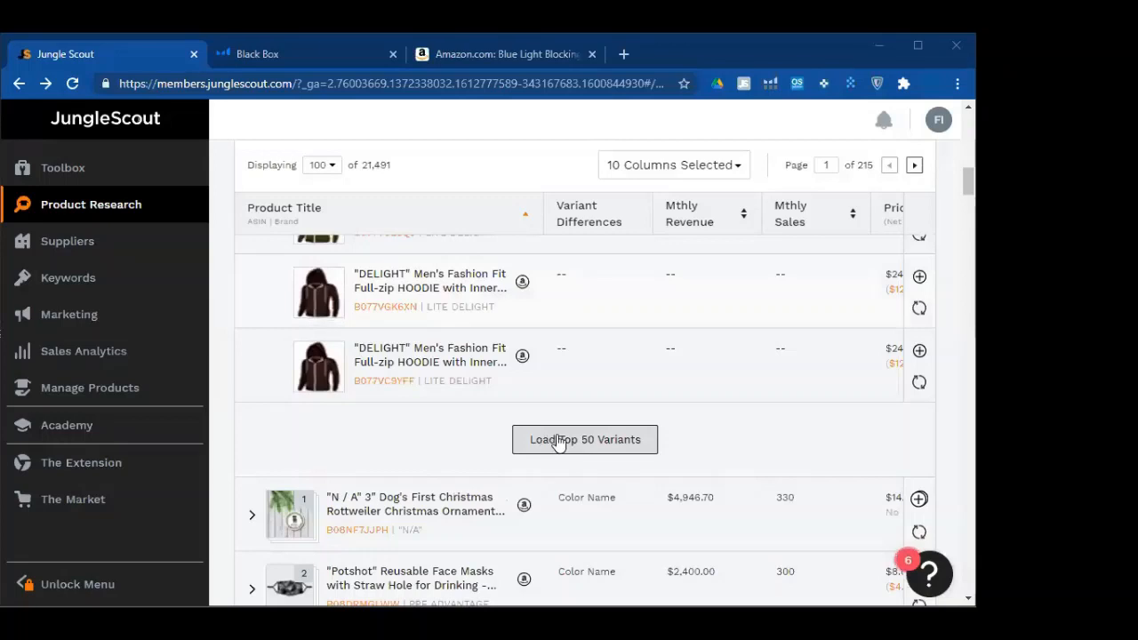
pyautogui.scroll(5, 311, 472)
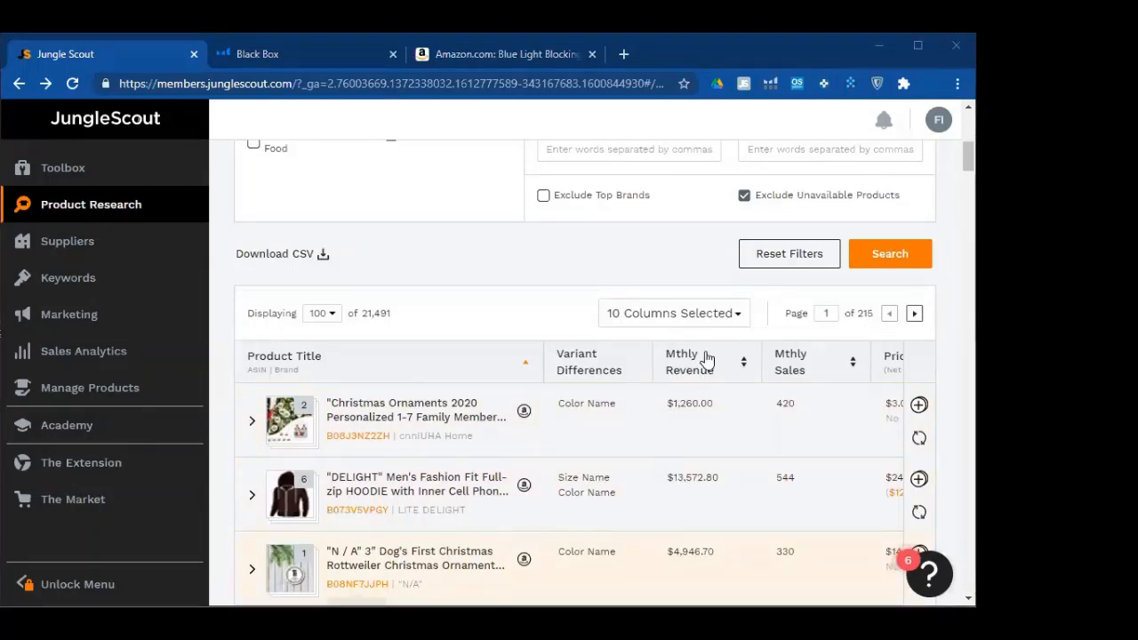
# Show 25 products per page in the results
pyautogui.scroll(-3, 468, 495)
pyautogui.scroll(-5, 469, 495)
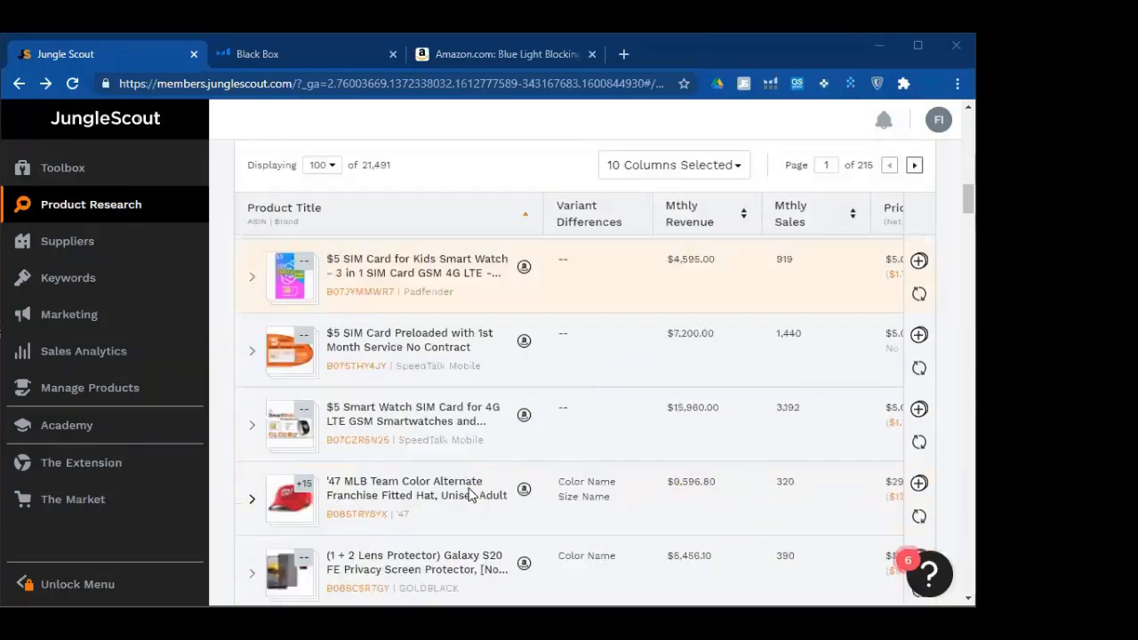
pyautogui.scroll(8, 330, 175)
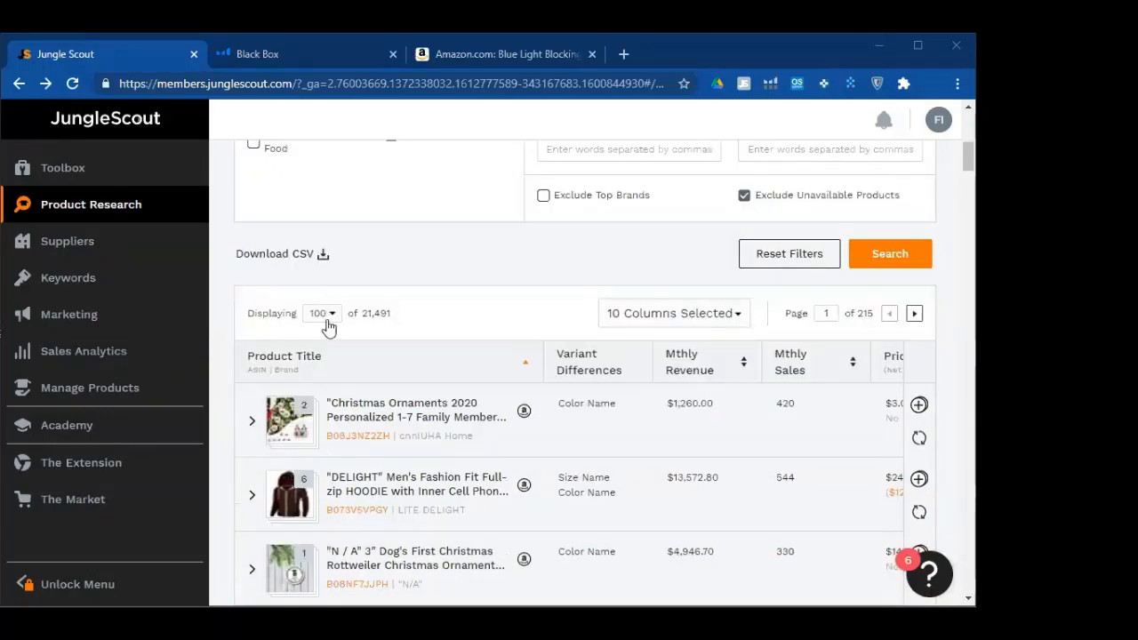
pyautogui.click(330, 322)
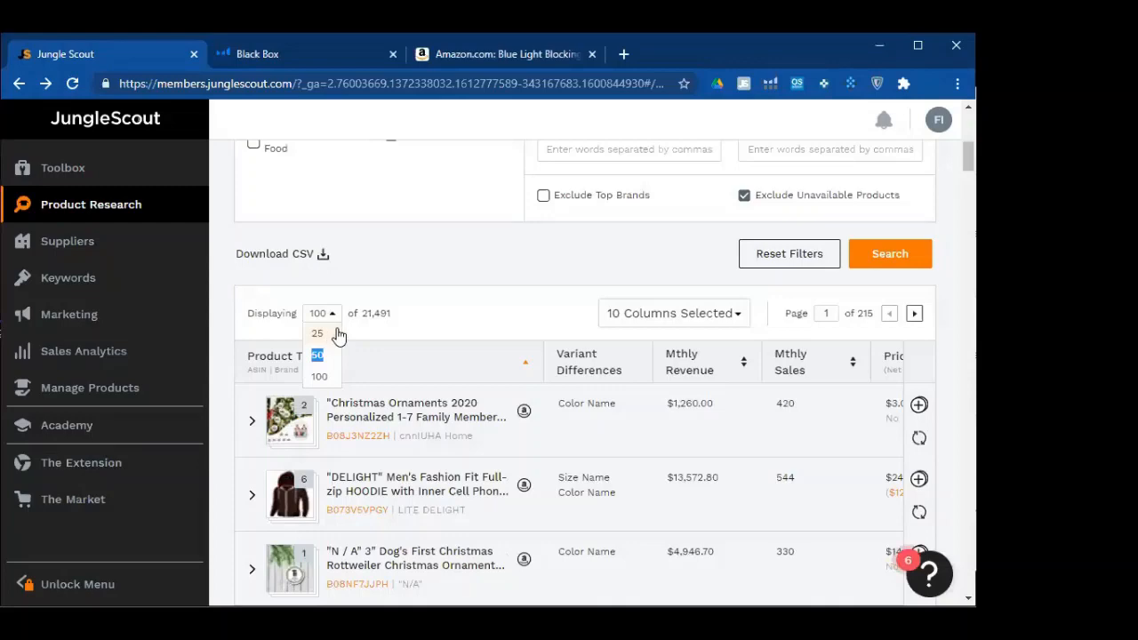
pyautogui.click(317, 333)
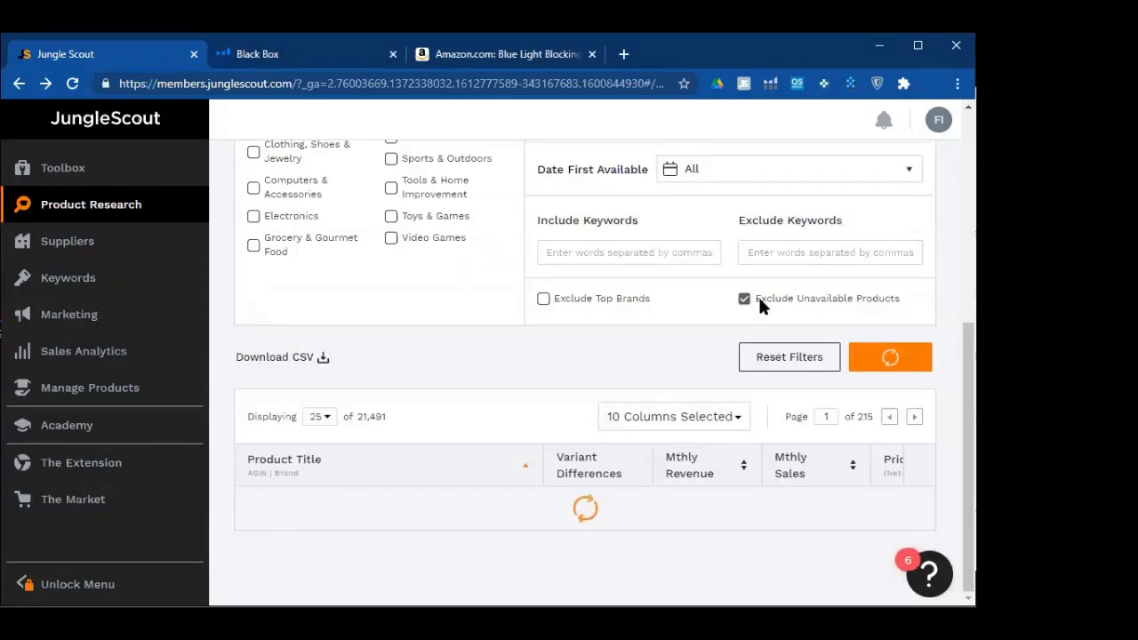
# Widen the results table to 14 columns, adding Category
pyautogui.scroll(-2, 721, 240)
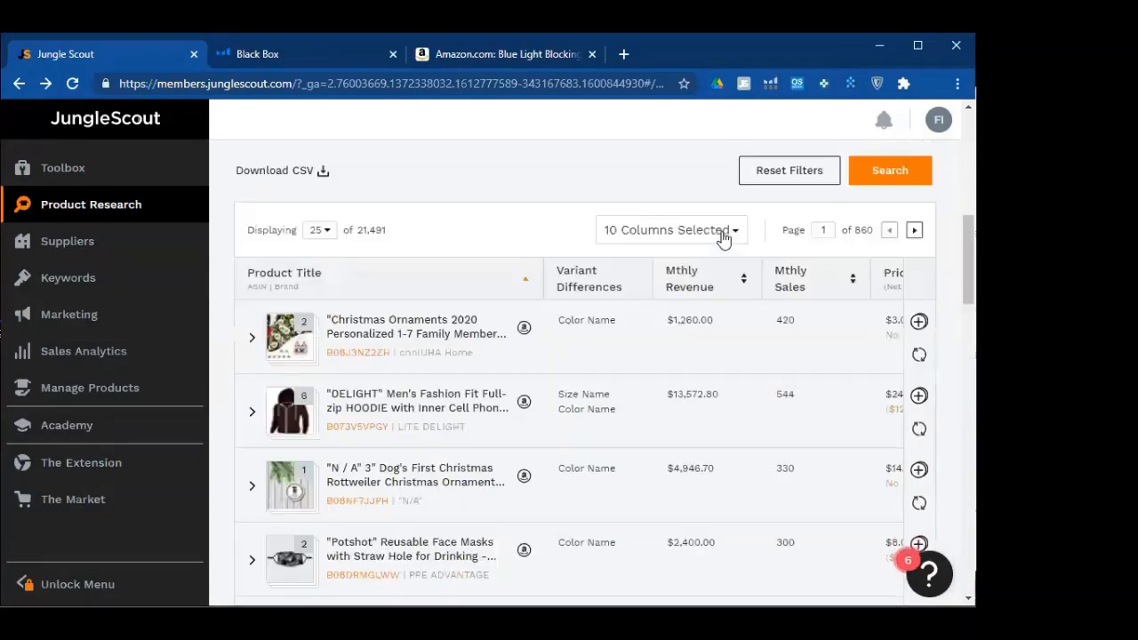
pyautogui.click(671, 230)
pyautogui.click(611, 258)
pyautogui.click(536, 231)
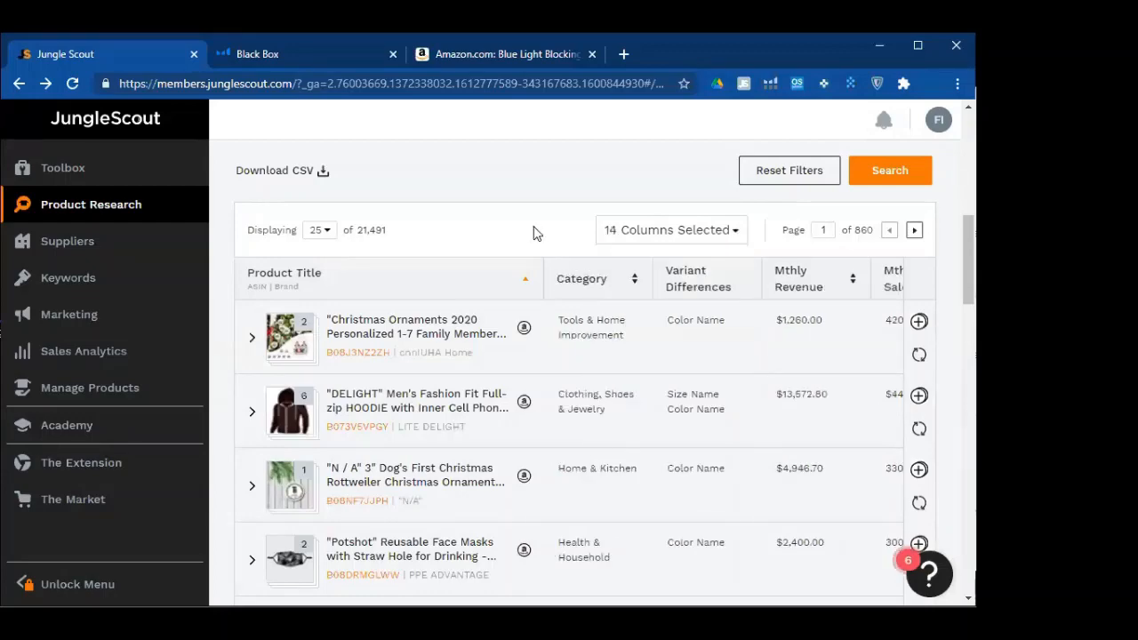
pyautogui.scroll(-1, 553, 538)
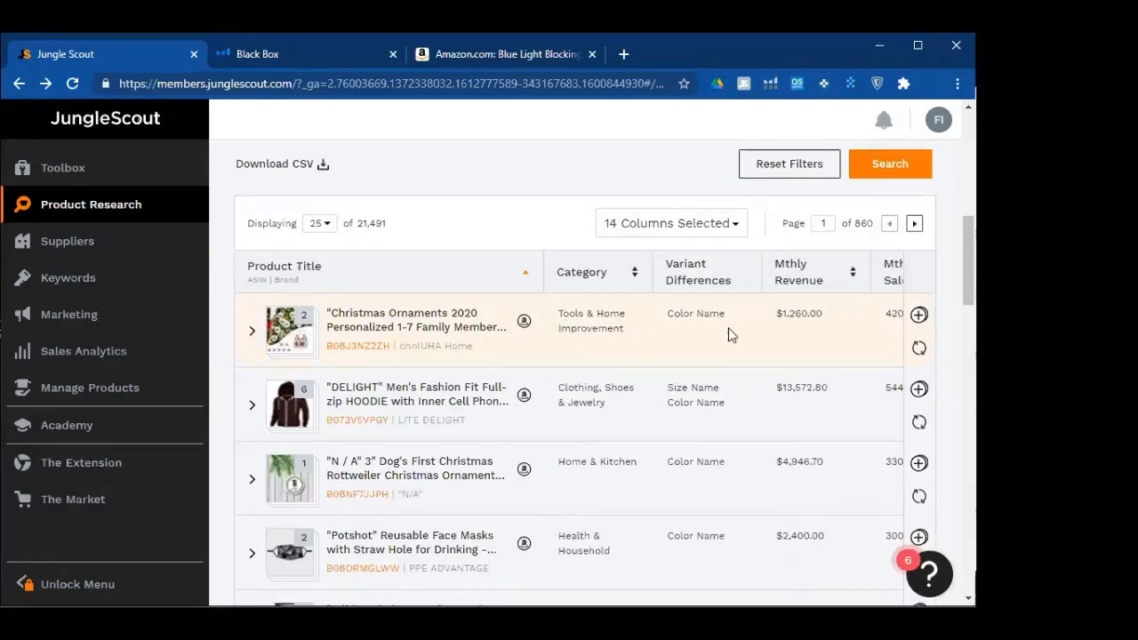
pyautogui.scroll(-2, 391, 525)
pyautogui.scroll(-5, 359, 548)
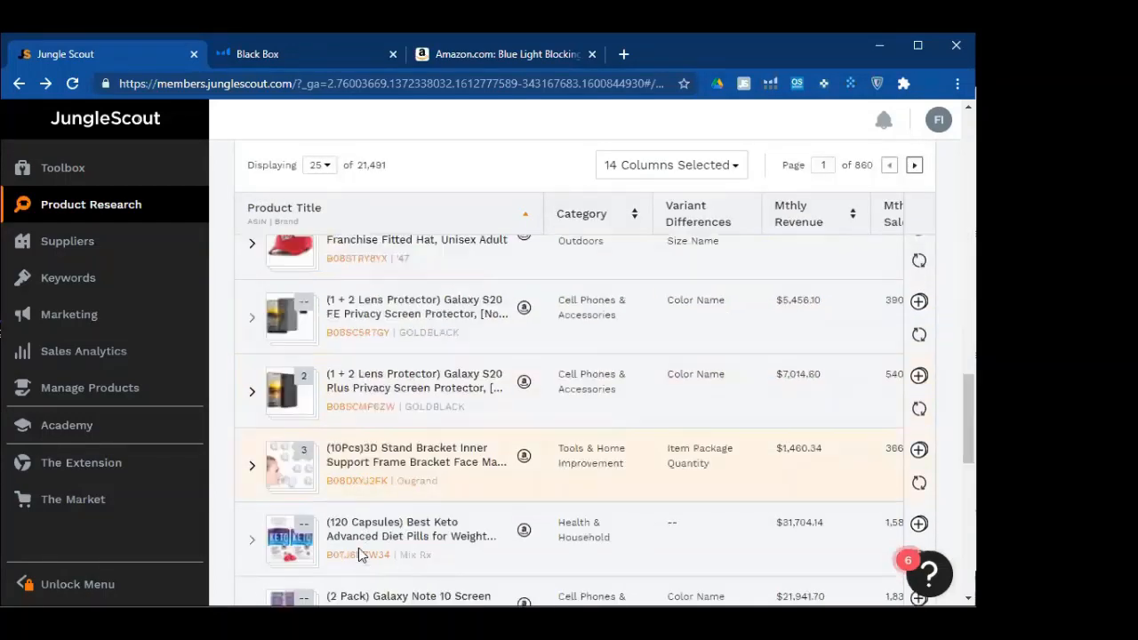
pyautogui.scroll(-5, 358, 573)
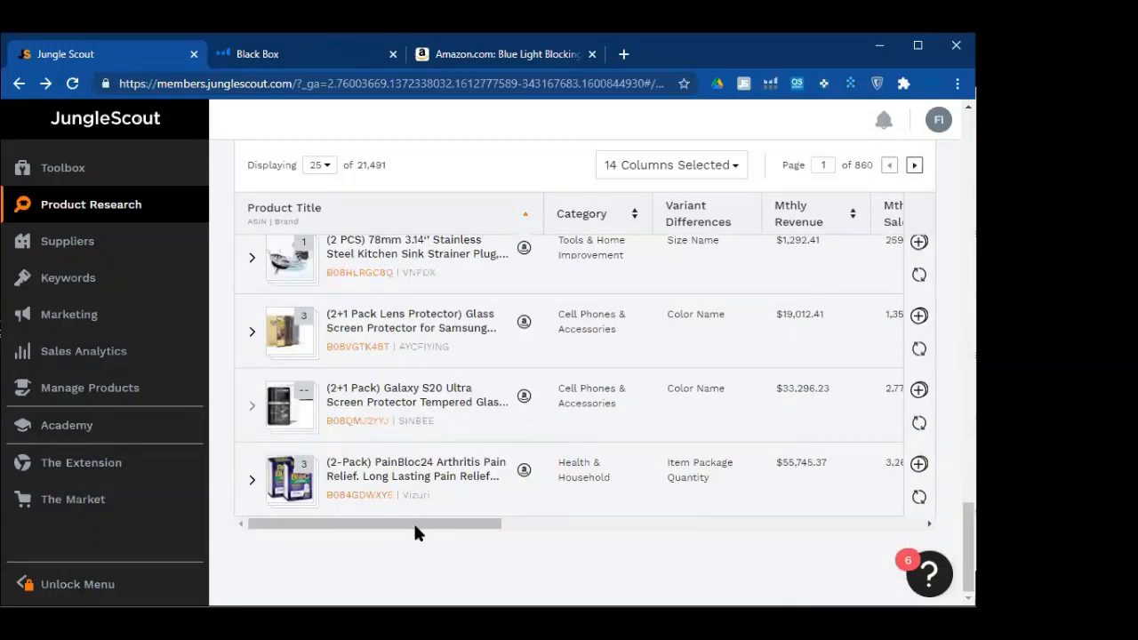
# Shift the results table right to reveal Mthly Revenue, Mthly Sales, Price, Rank, Reviews and LQS
pyautogui.moveTo(416, 527); pyautogui.dragTo(517, 527)
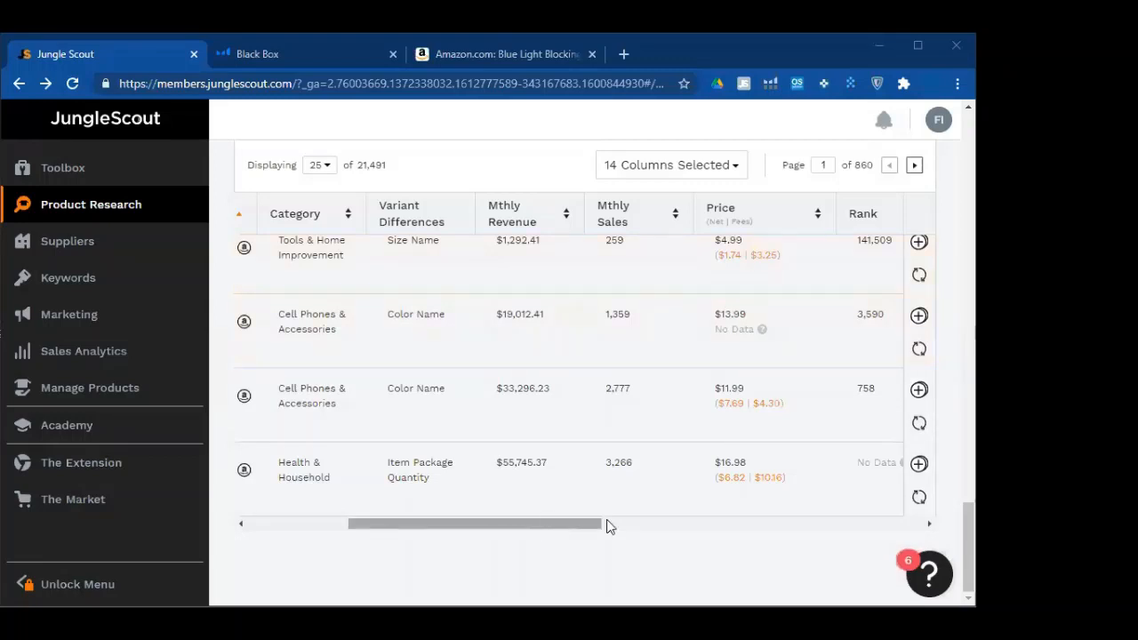
pyautogui.scroll(1, 536, 358)
pyautogui.hscroll(3, 536, 358)
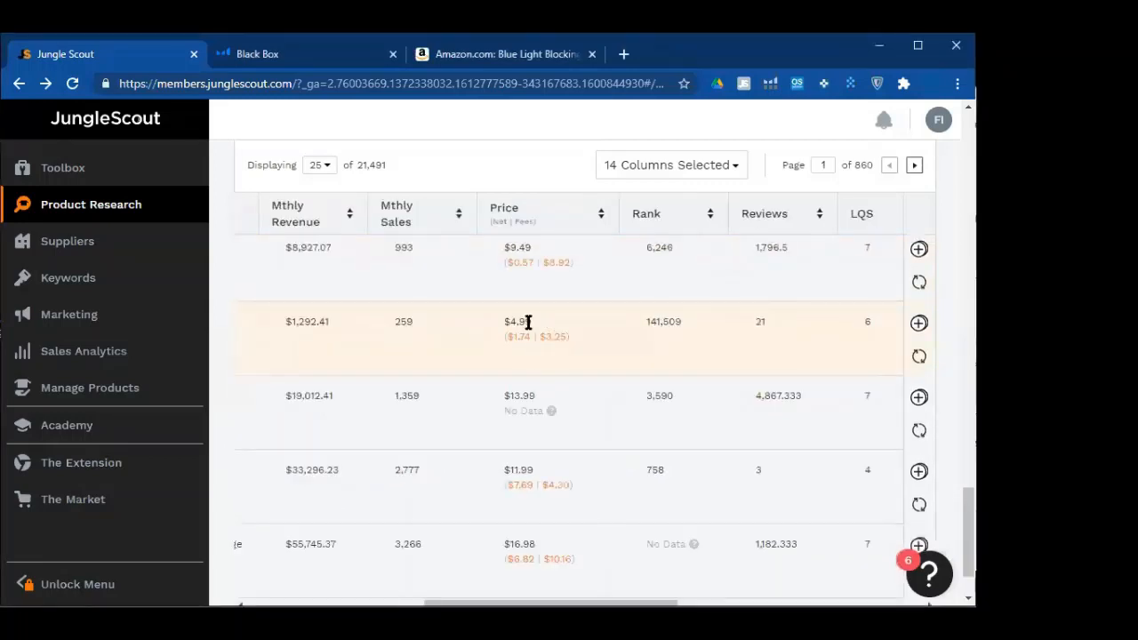
pyautogui.scroll(1, 528, 322)
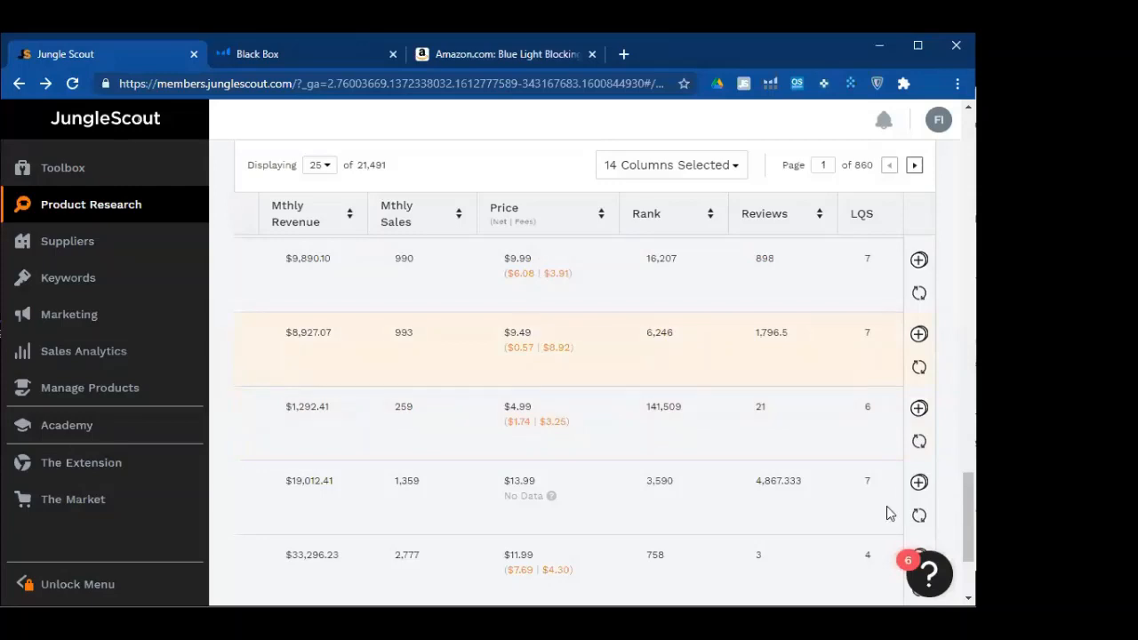
pyautogui.scroll(-1, 620, 507)
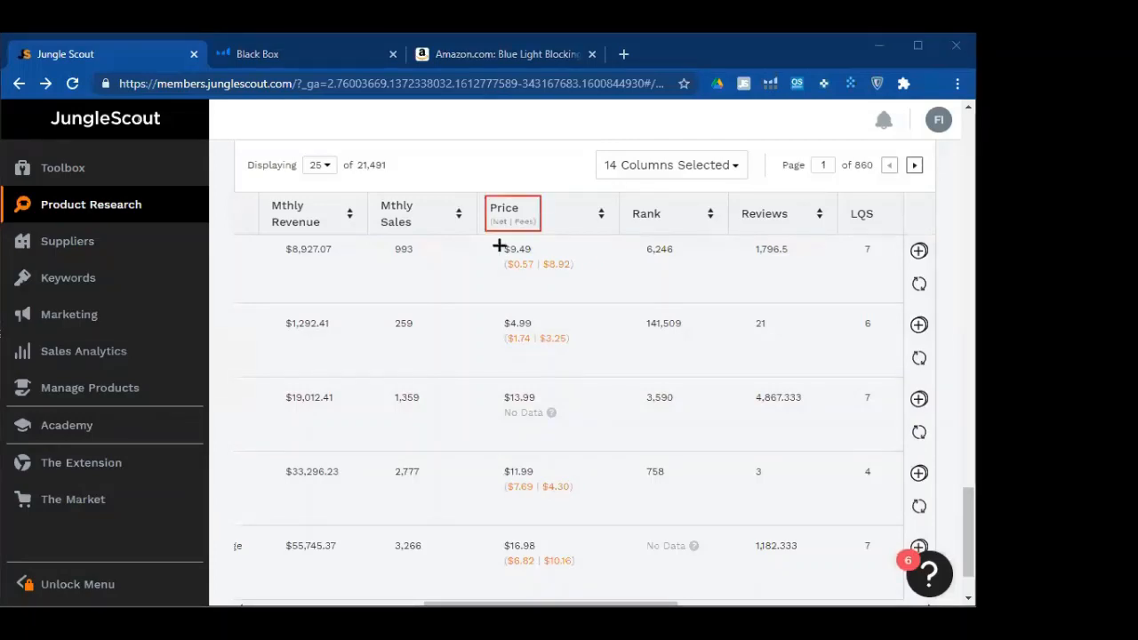
pyautogui.moveTo(498, 240); pyautogui.dragTo(587, 276)
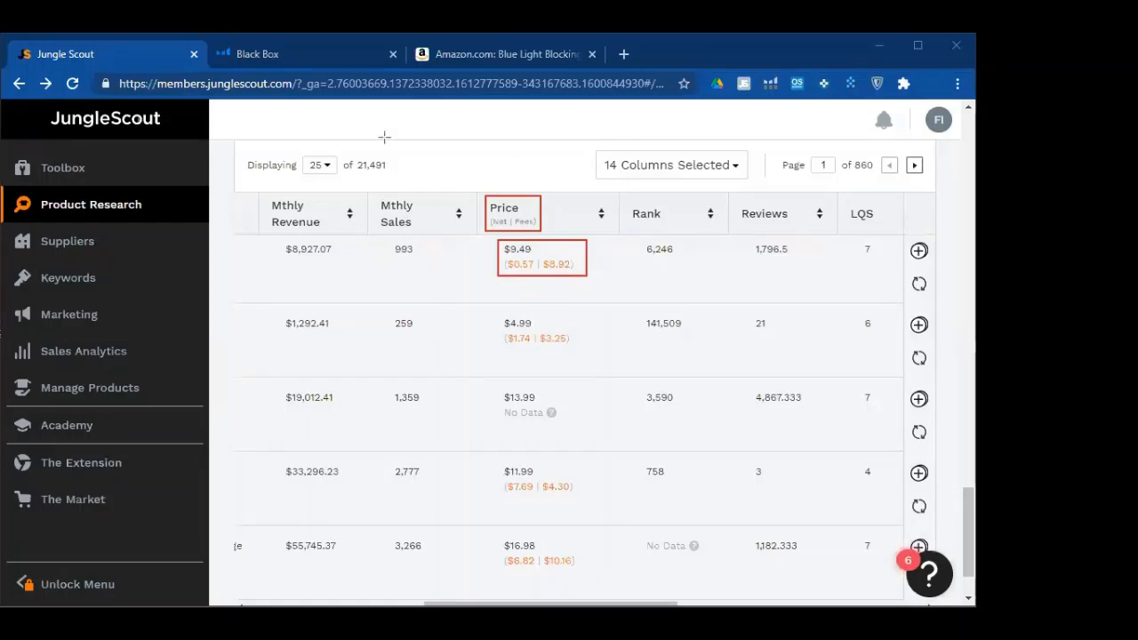
pyautogui.moveTo(488, 297); pyautogui.dragTo(509, 269)
pyautogui.moveTo(581, 309); pyautogui.dragTo(562, 272)
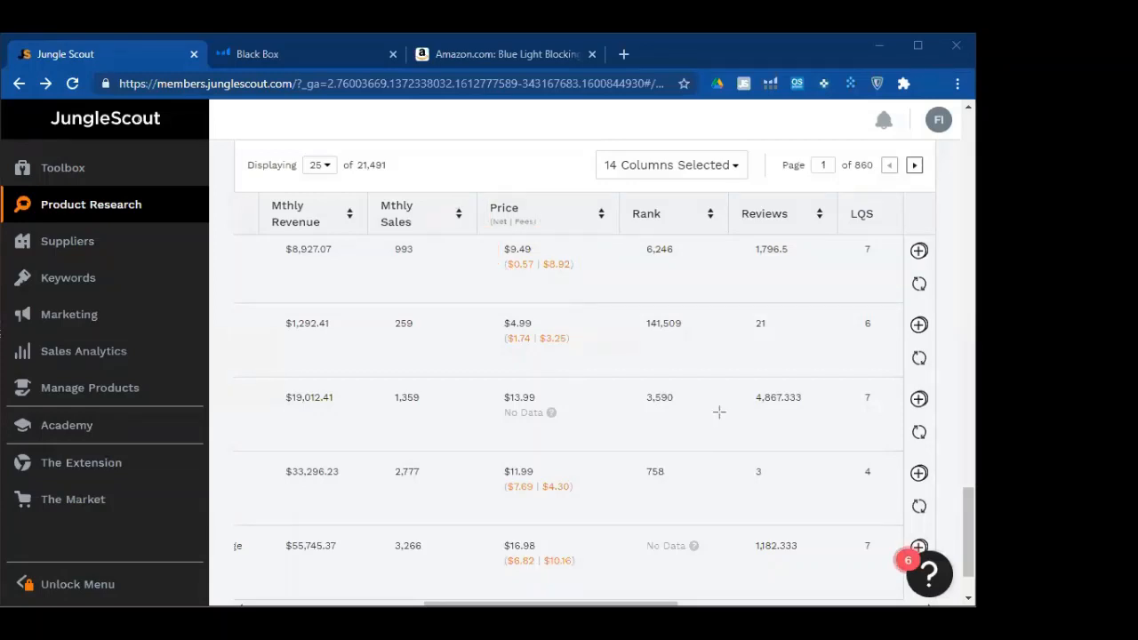
# Move right through the results to show Sellers, Date First Available, Rating, Dimensions and Weight
pyautogui.scroll(-1, 346, 465)
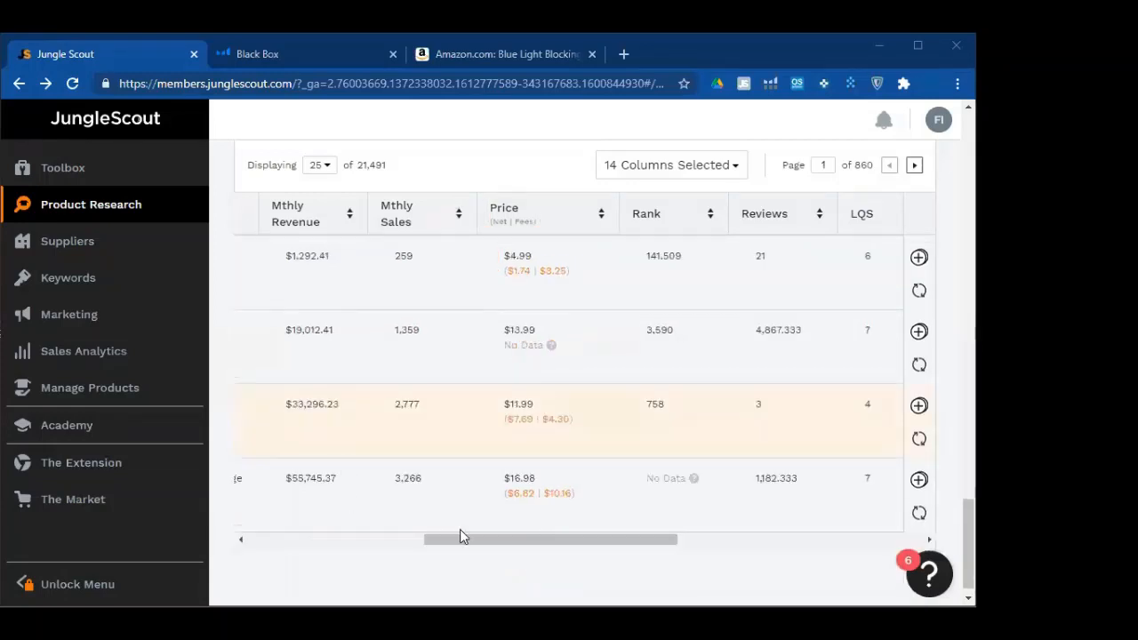
pyautogui.scroll(-1, 464, 537)
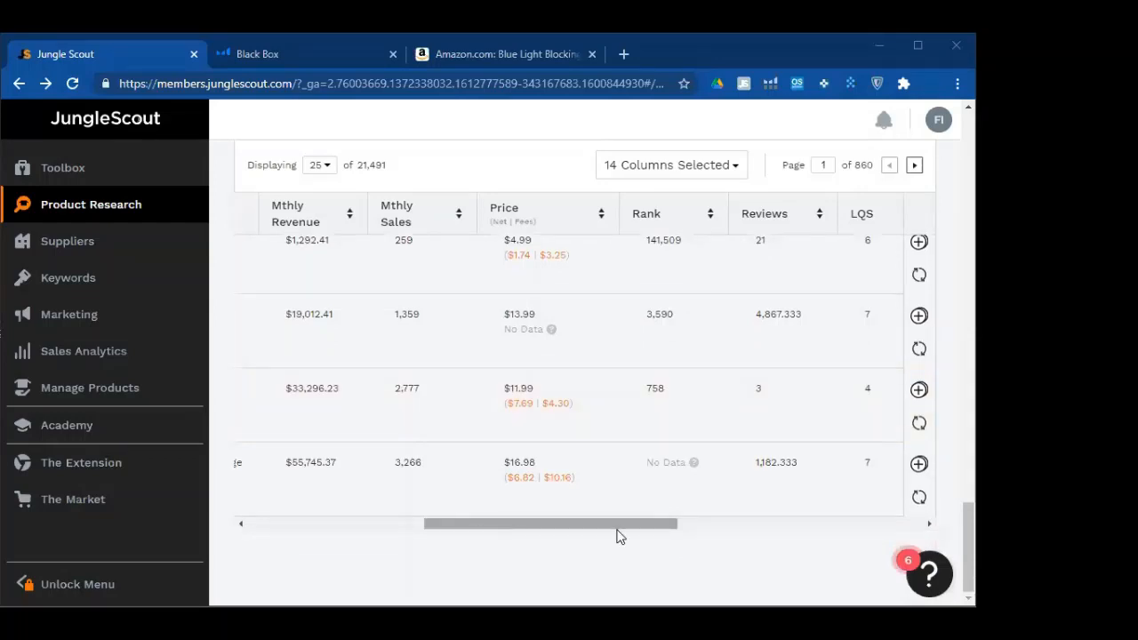
pyautogui.click(929, 524)
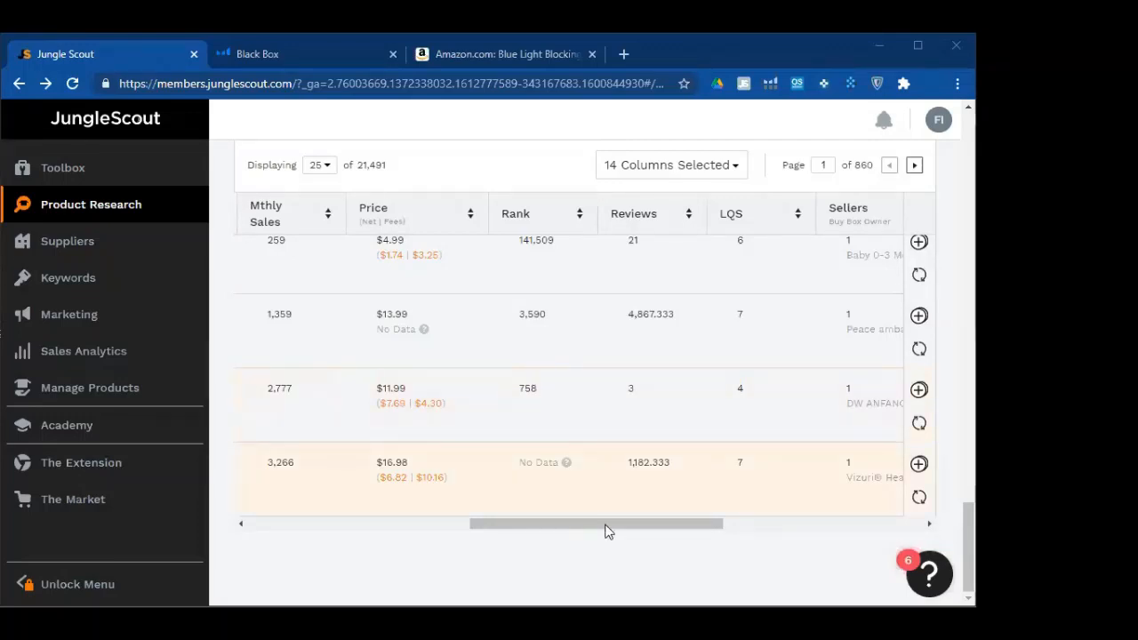
pyautogui.hscroll(2, 478, 320)
pyautogui.scroll(1, 462, 325)
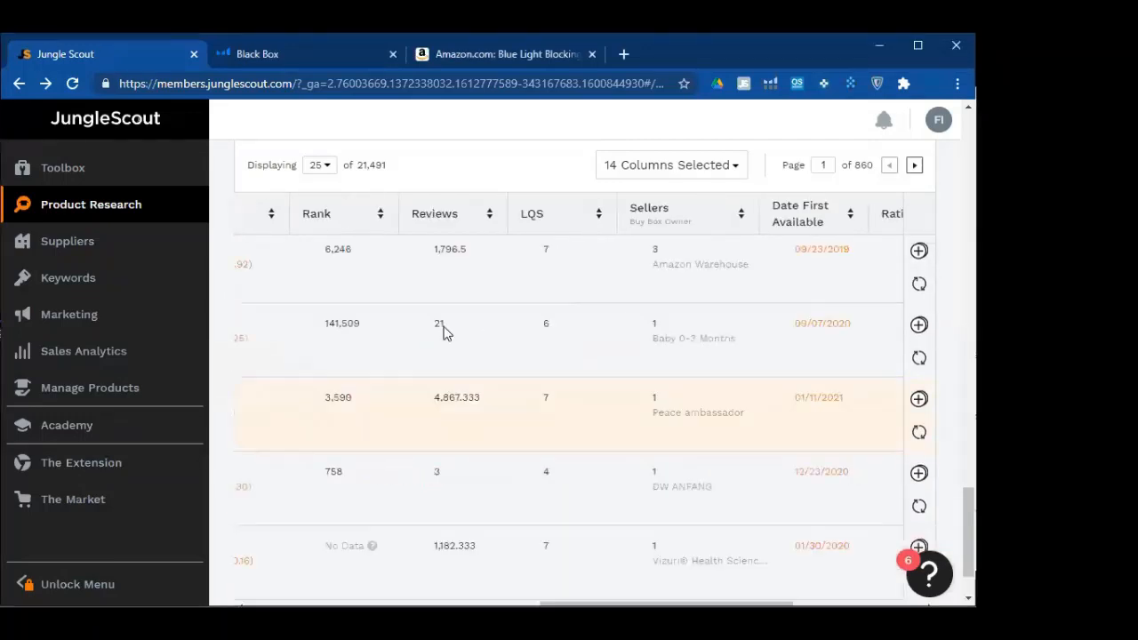
pyautogui.scroll(1, 444, 329)
pyautogui.scroll(5, 444, 329)
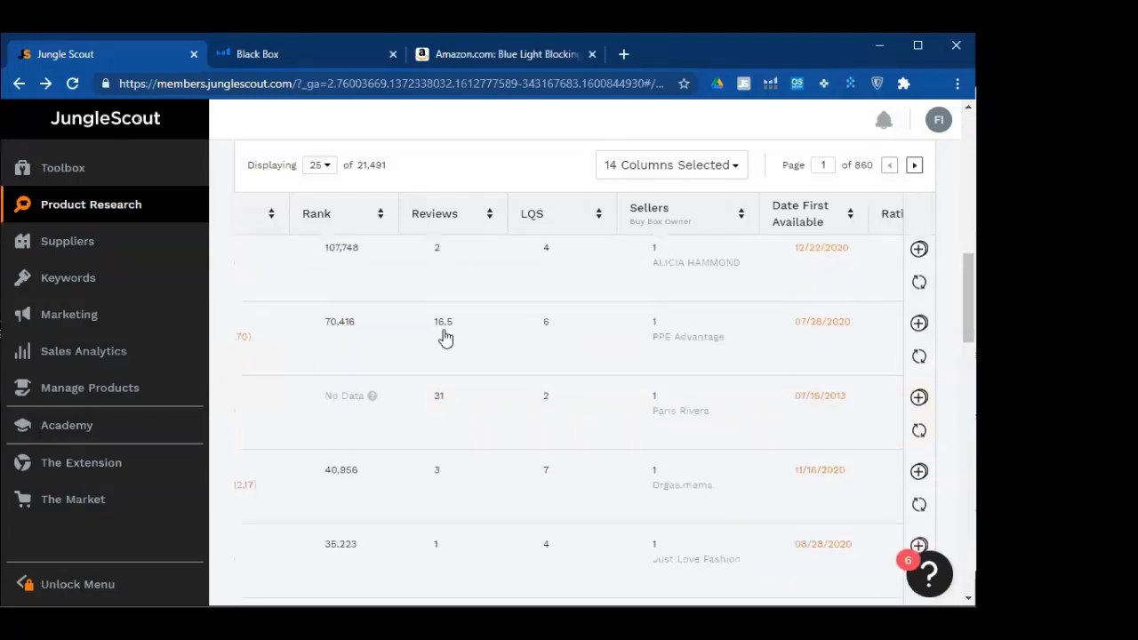
pyautogui.scroll(3, 444, 334)
pyautogui.scroll(-3, 533, 311)
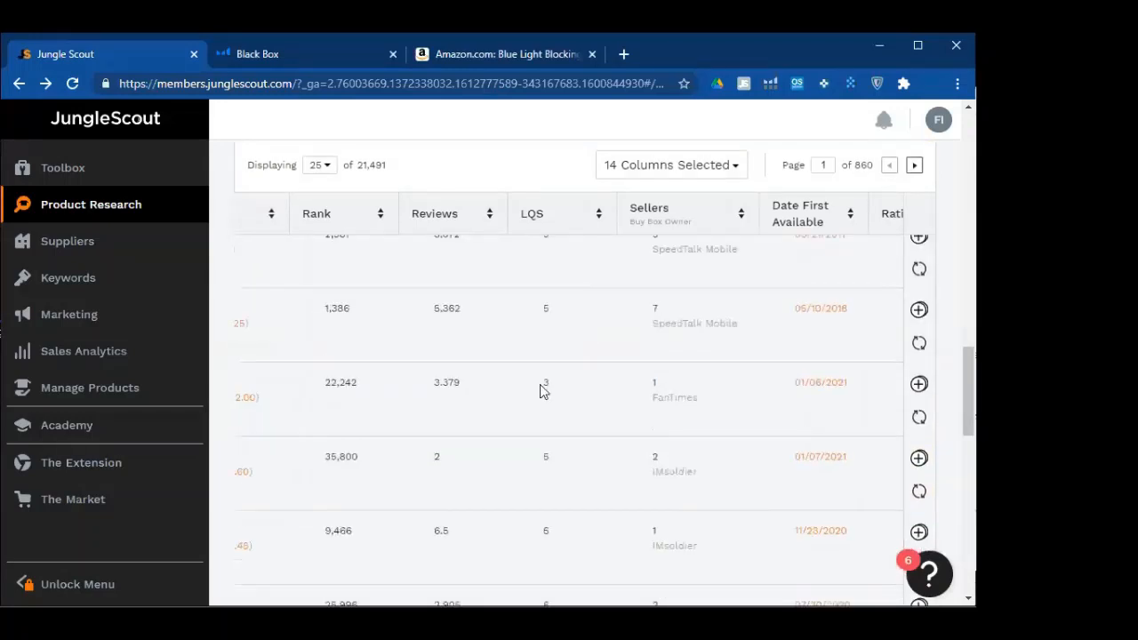
pyautogui.scroll(-3, 551, 355)
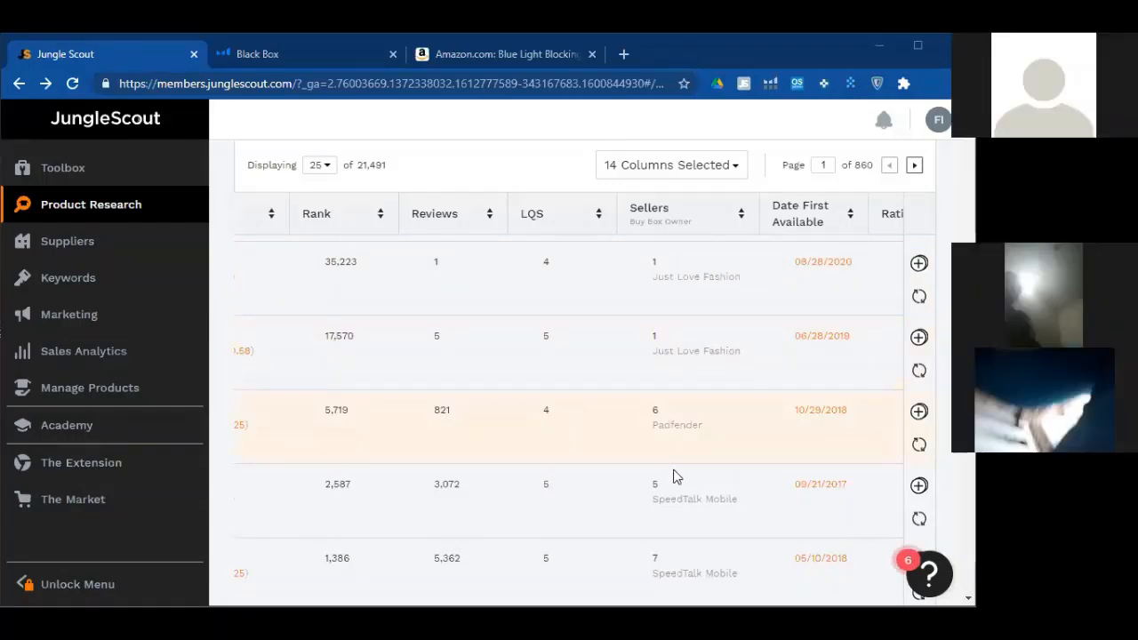
pyautogui.scroll(-3, 673, 478)
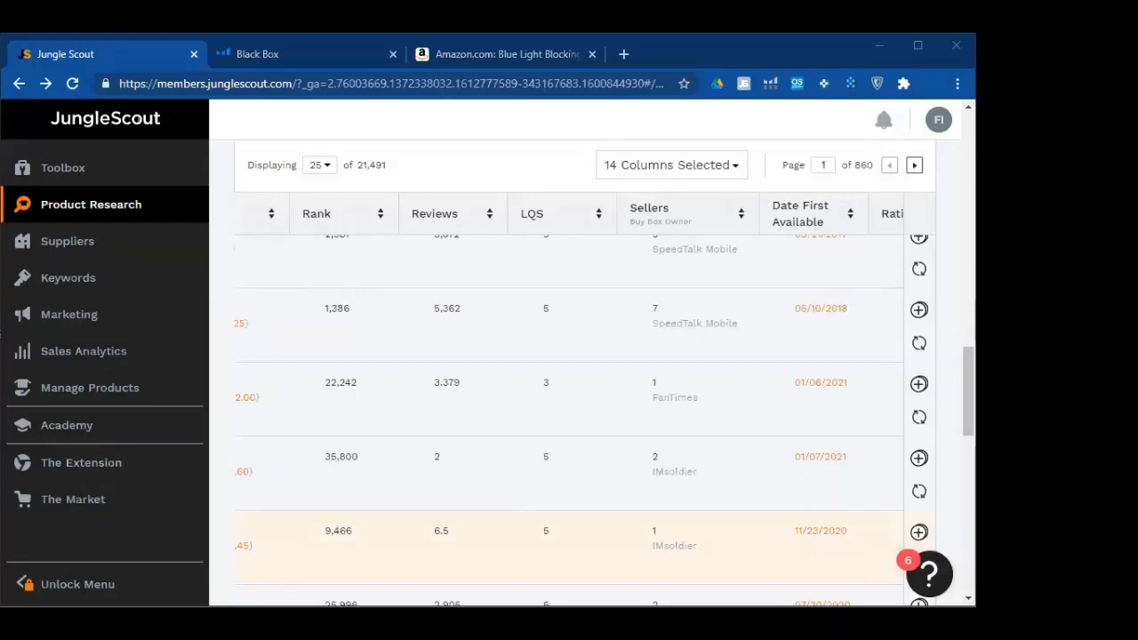
pyautogui.scroll(-5, 387, 443)
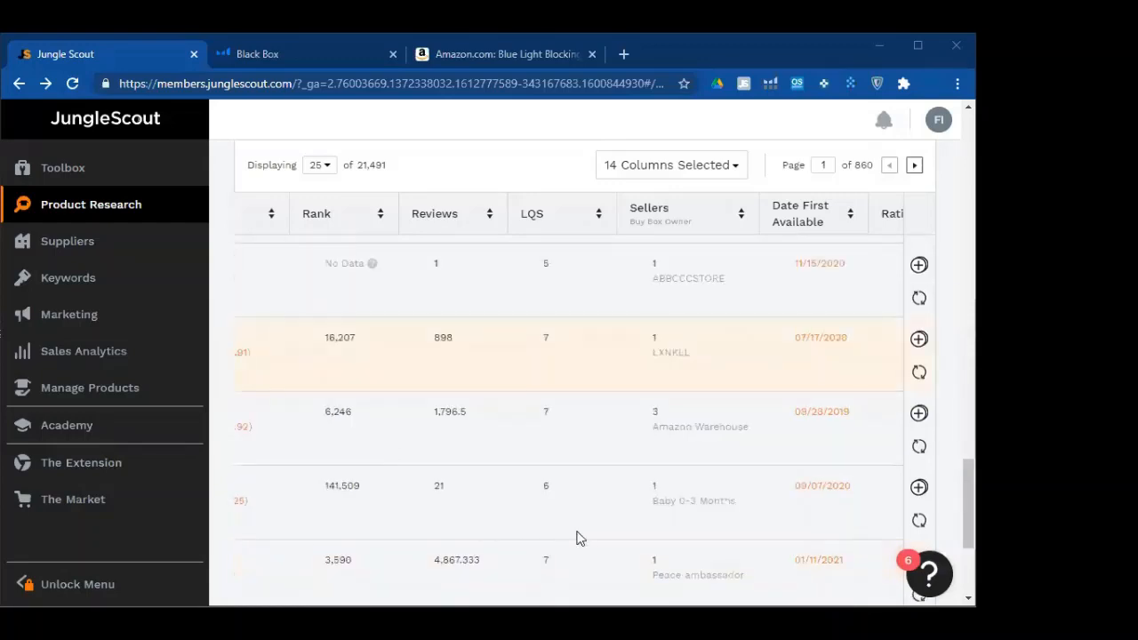
pyautogui.scroll(-3, 576, 538)
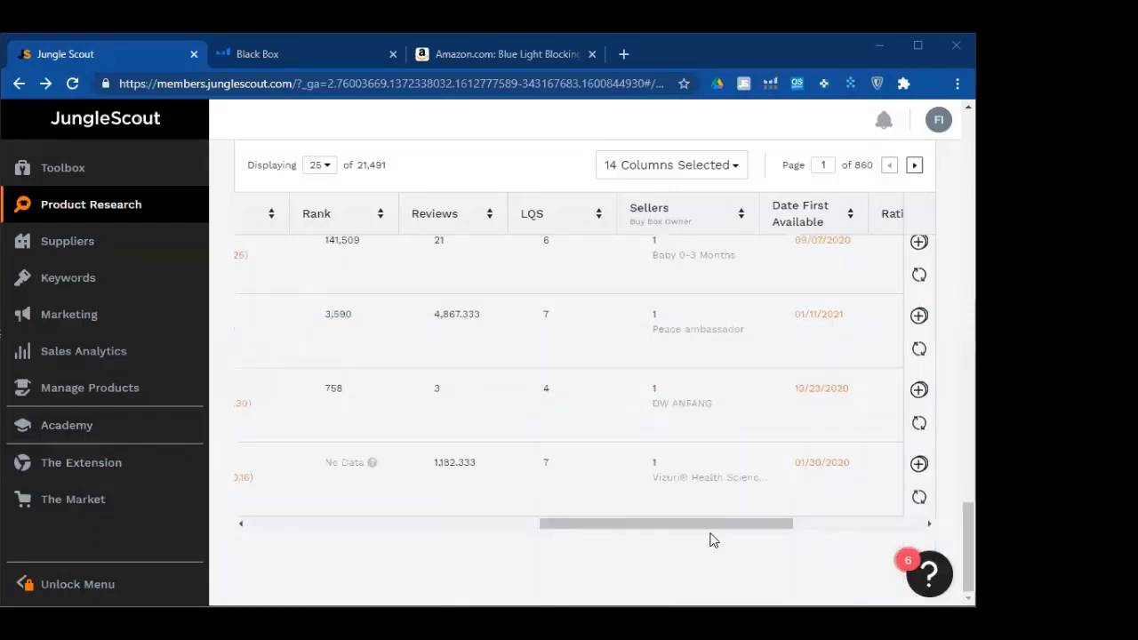
pyautogui.hscroll(4, 711, 533)
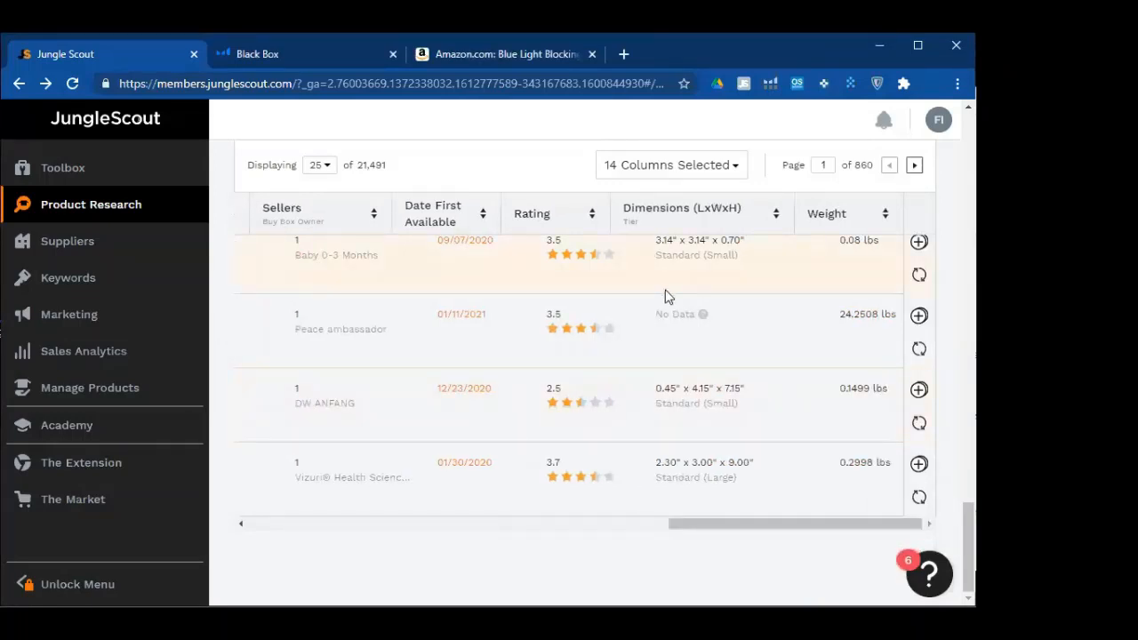
pyautogui.scroll(5, 668, 296)
pyautogui.scroll(4, 666, 303)
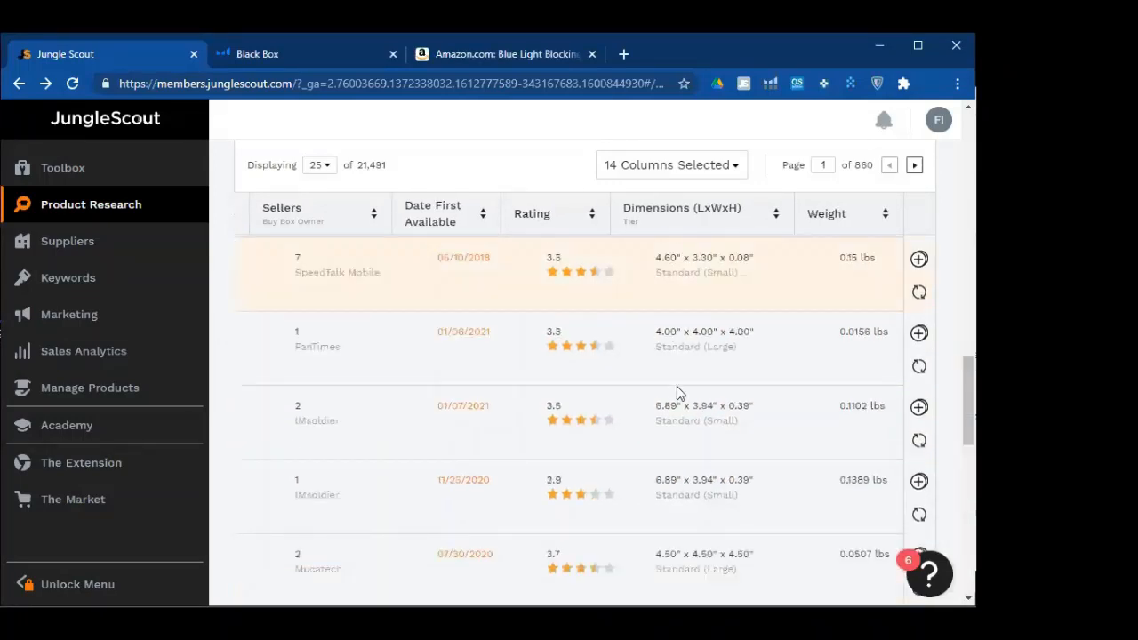
pyautogui.scroll(2, 680, 356)
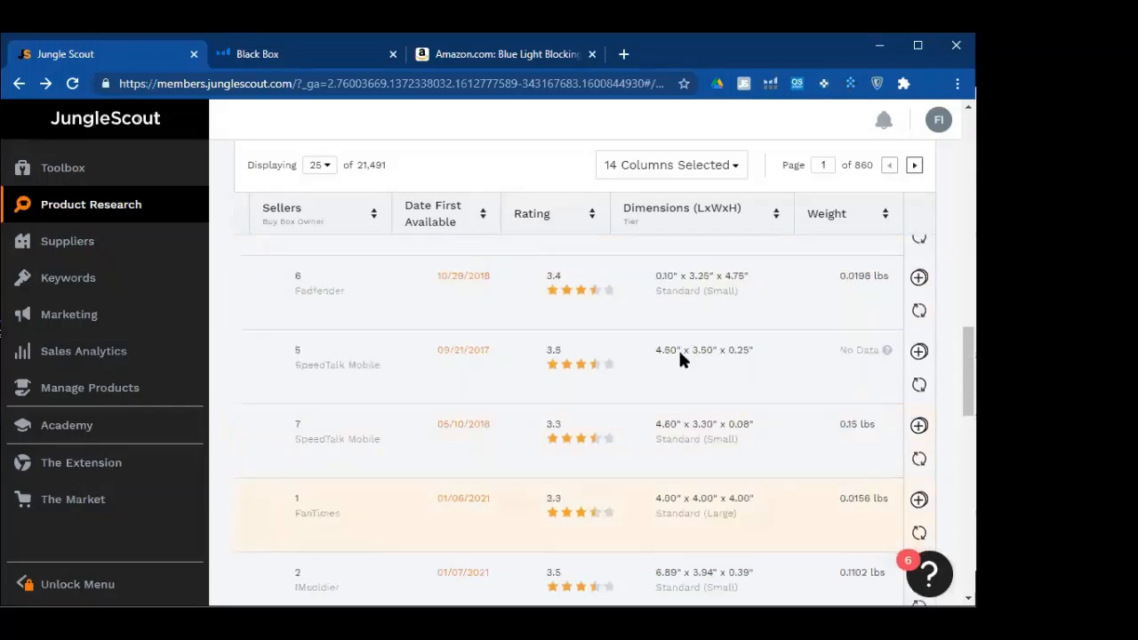
pyautogui.scroll(3, 678, 355)
pyautogui.scroll(3, 679, 353)
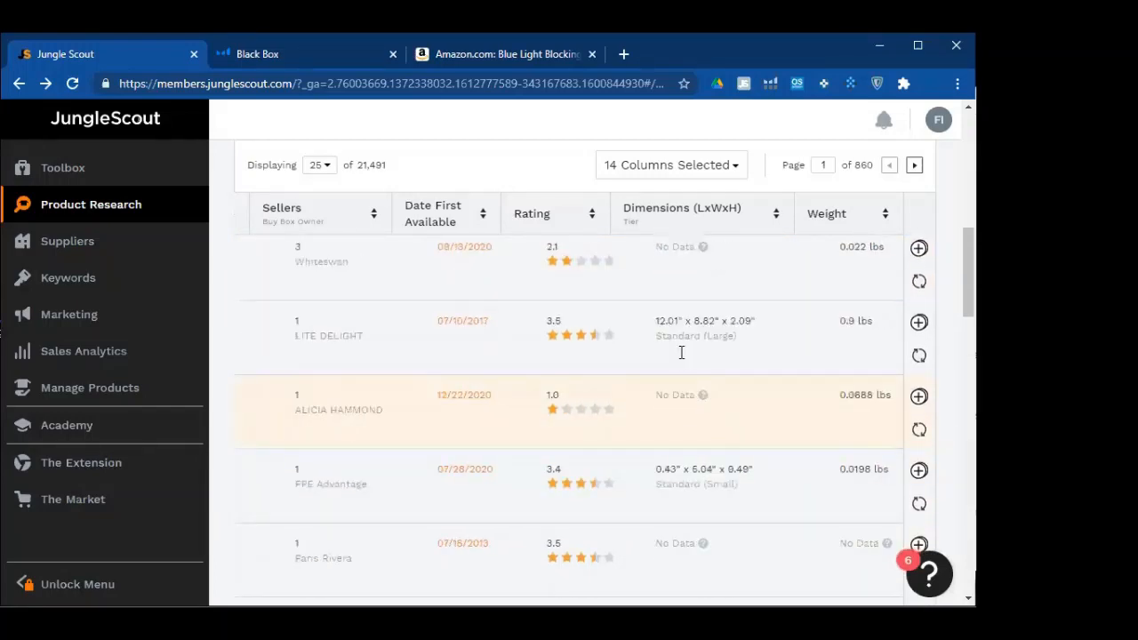
pyautogui.scroll(-4, 681, 352)
pyautogui.scroll(-2, 681, 358)
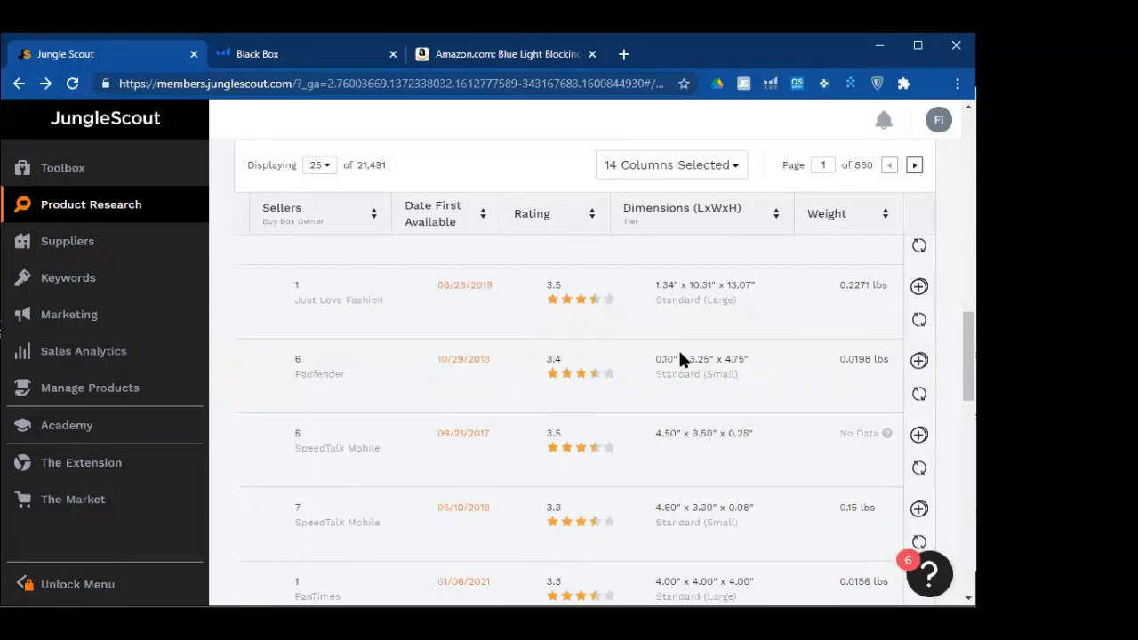
pyautogui.scroll(-2, 680, 358)
pyautogui.scroll(-2, 681, 355)
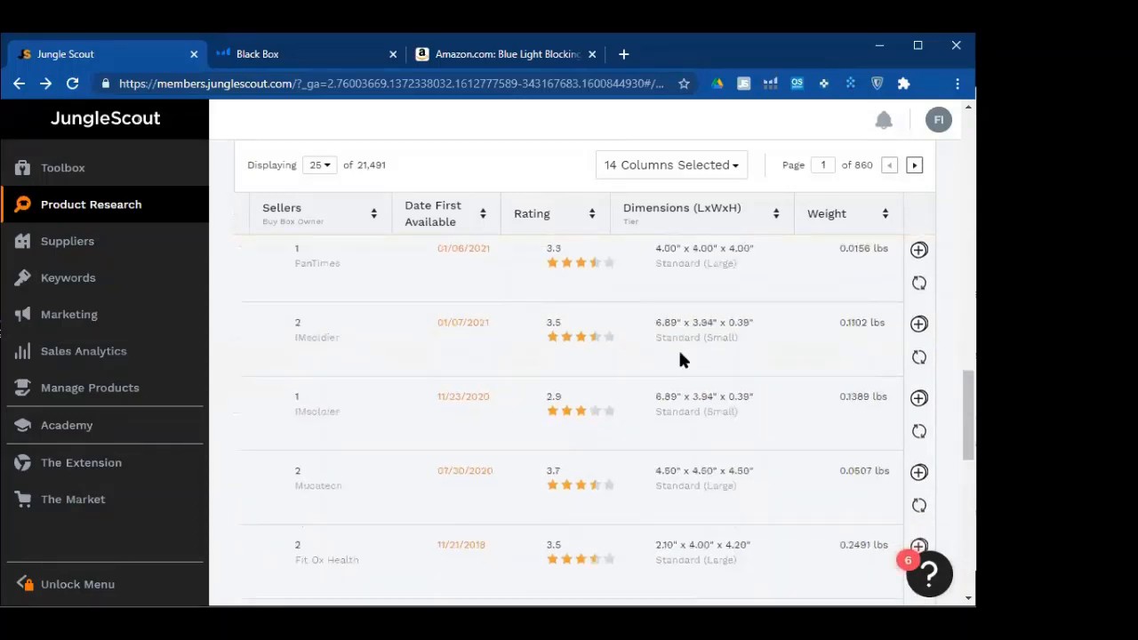
pyautogui.scroll(-3, 680, 354)
pyautogui.scroll(-4, 681, 355)
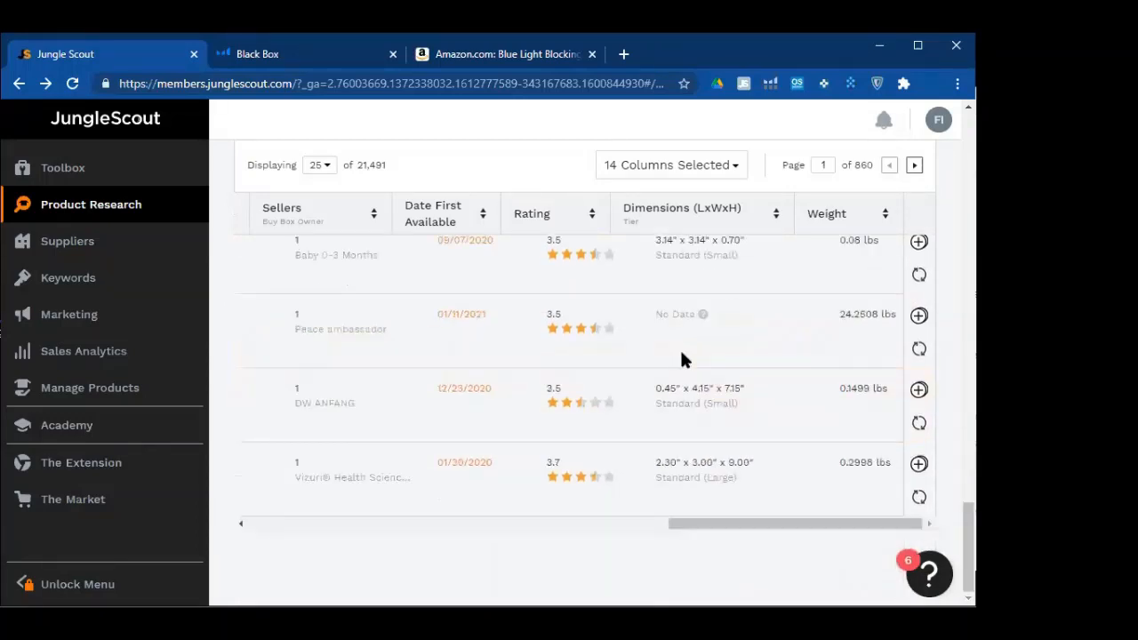
pyautogui.scroll(5, 681, 358)
pyautogui.scroll(5, 745, 333)
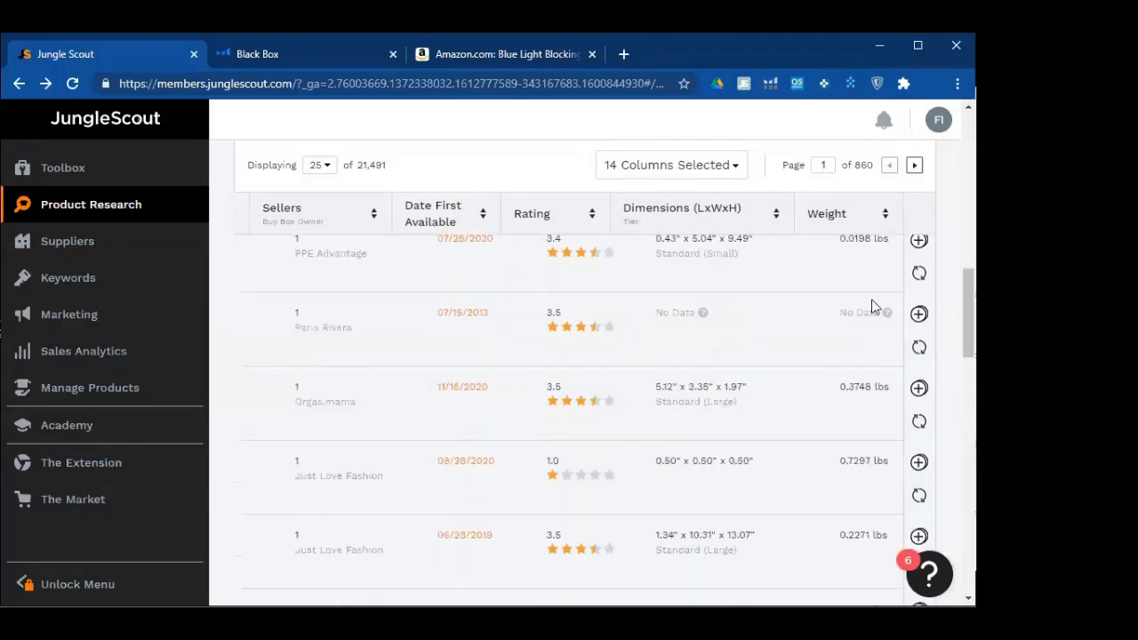
pyautogui.scroll(4, 788, 432)
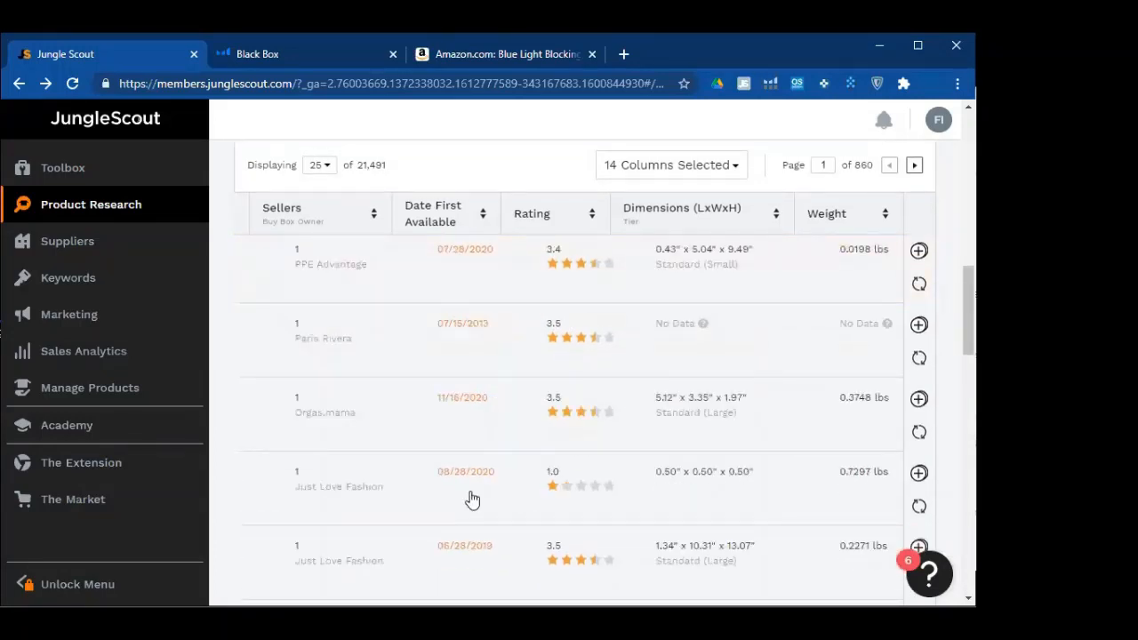
pyautogui.scroll(-5, 476, 494)
pyautogui.scroll(-5, 621, 534)
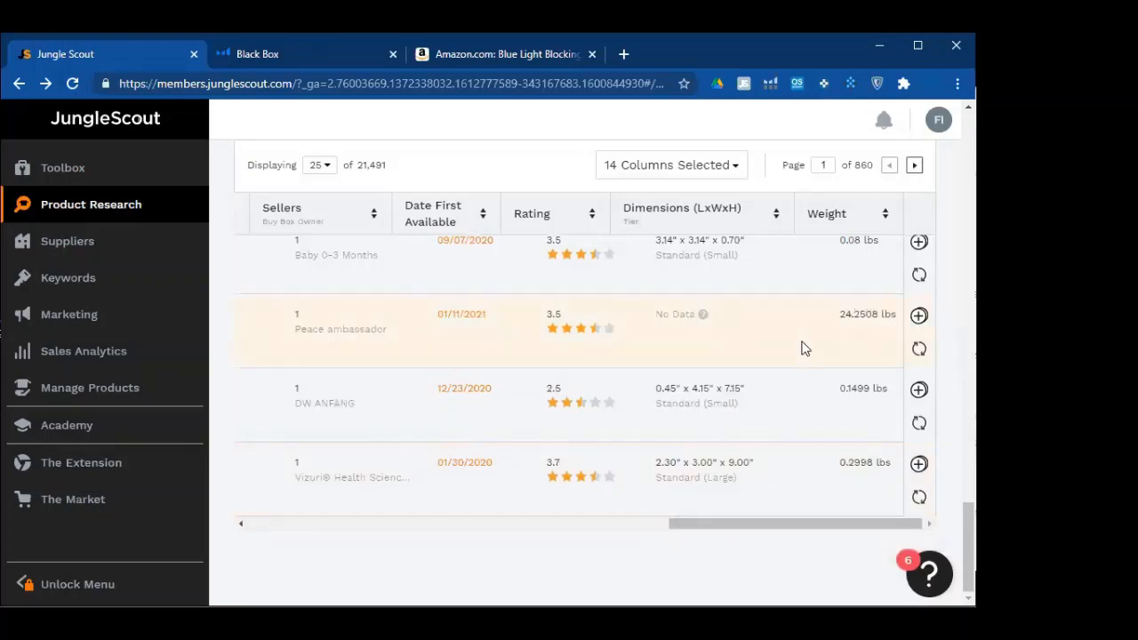
pyautogui.scroll(4, 836, 347)
pyautogui.scroll(4, 870, 338)
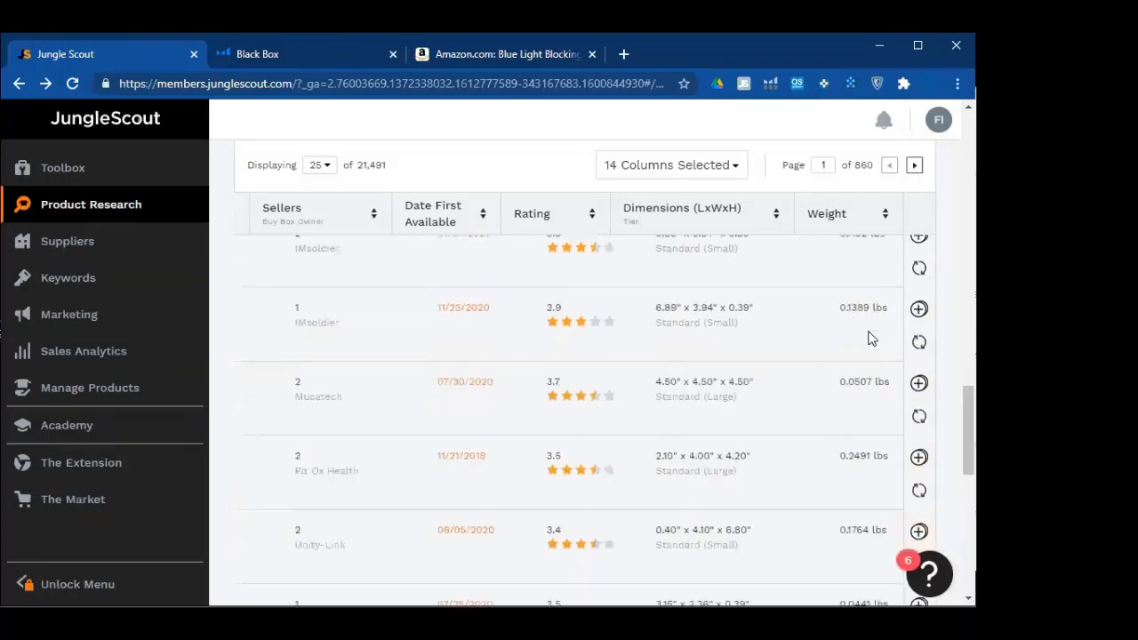
pyautogui.scroll(4, 870, 338)
pyautogui.scroll(2, 871, 338)
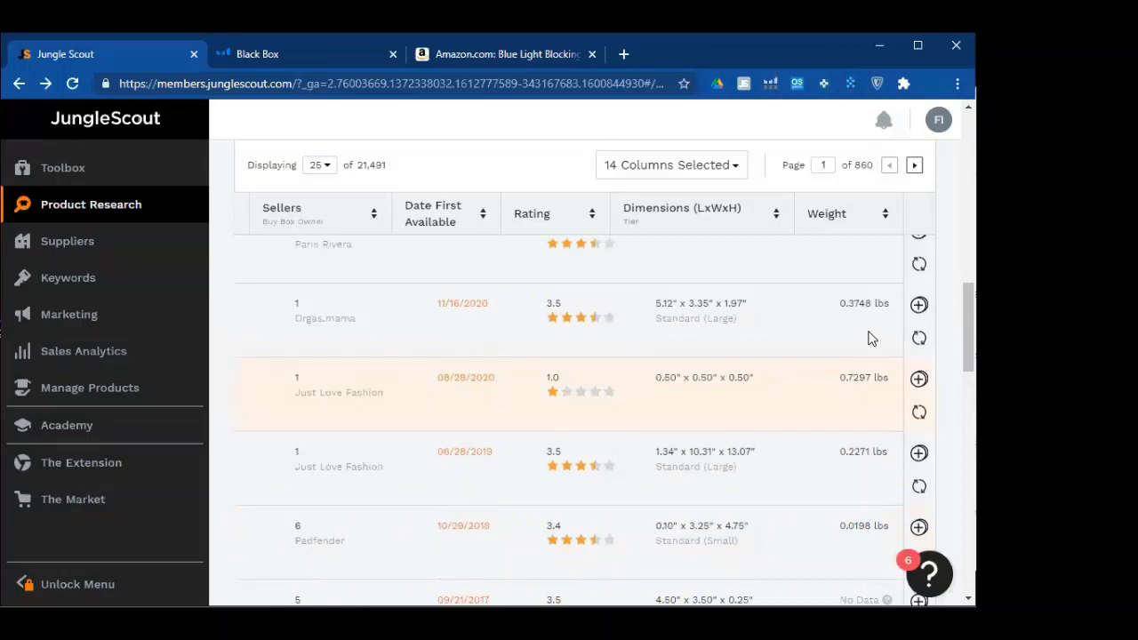
pyautogui.scroll(2, 558, 323)
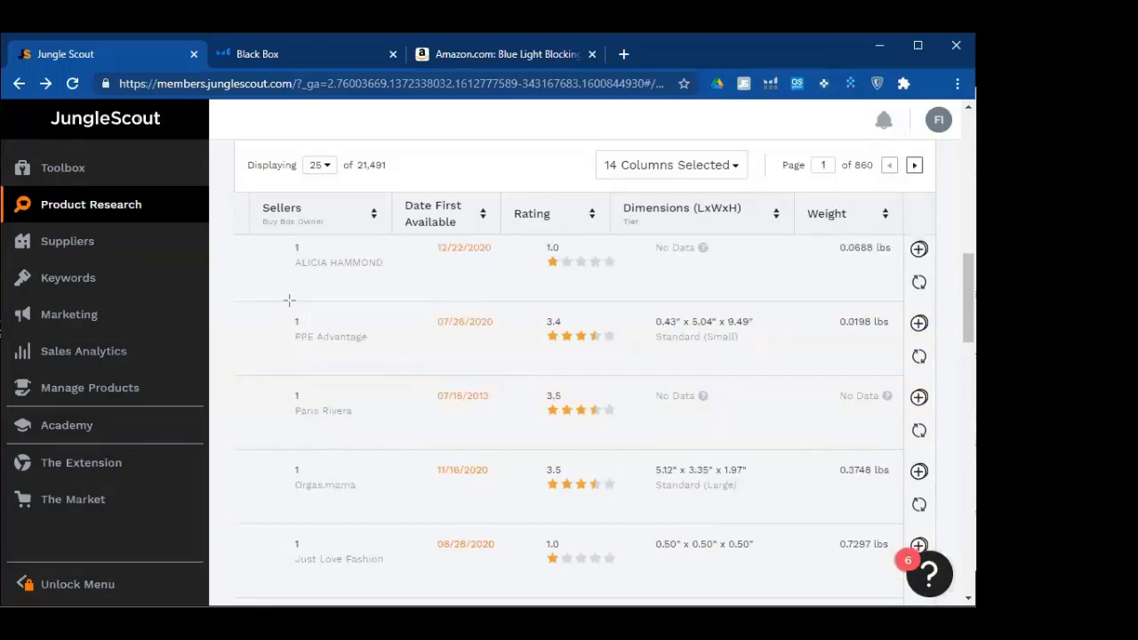
# Reload the PPE Advantage product's data using the icon at the end of its row
pyautogui.moveTo(280, 302)
pyautogui.mouseDown()
pyautogui.moveTo(832, 387)
pyautogui.moveTo(844, 376)
pyautogui.mouseUp()
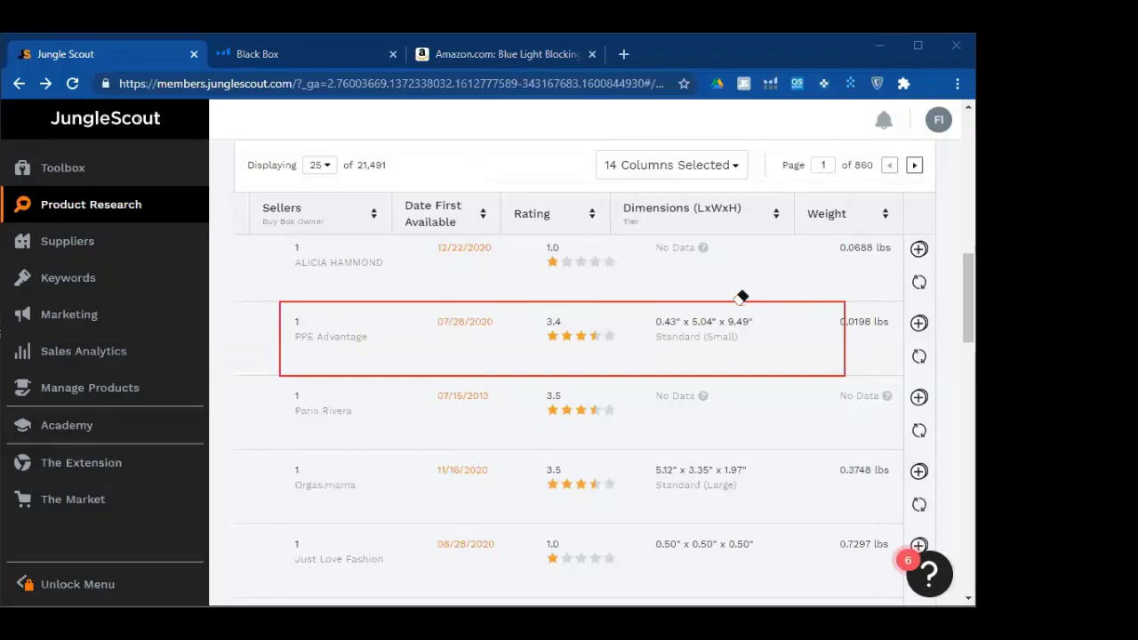
pyautogui.click(483, 176)
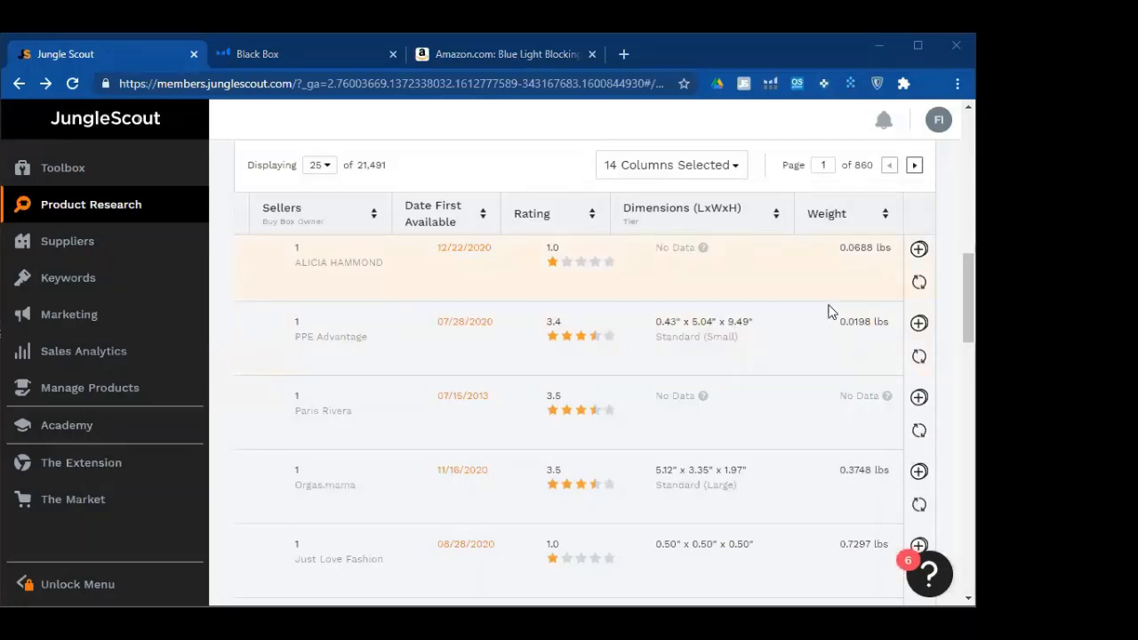
pyautogui.click(916, 353)
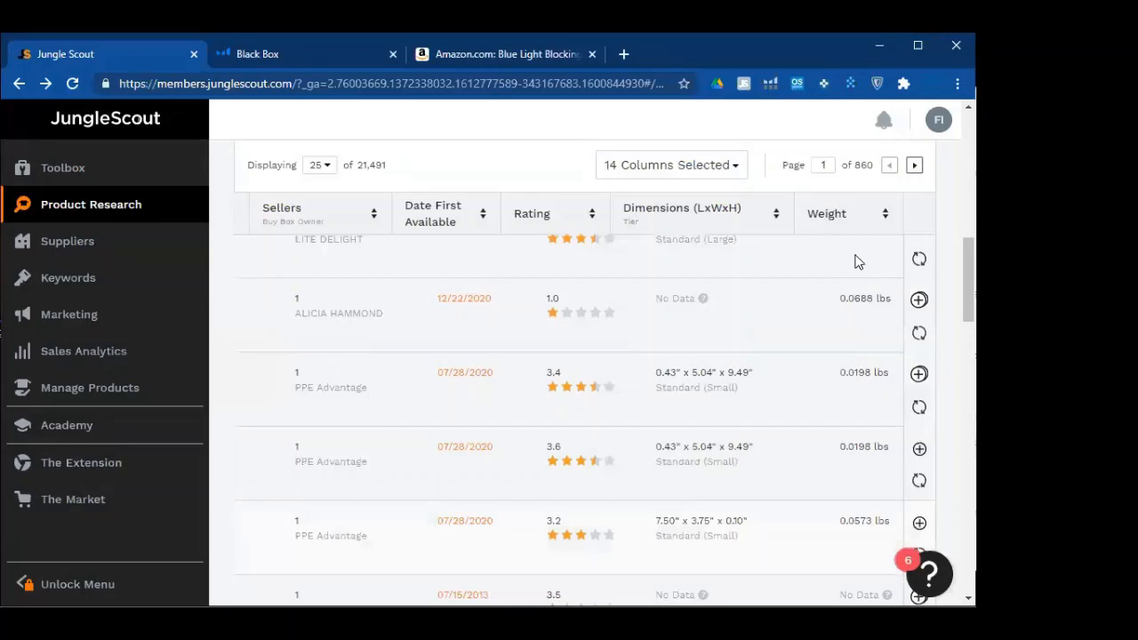
# Return the results table to the far left to show Product Title, Category and revenue
pyautogui.scroll(2, 845, 436)
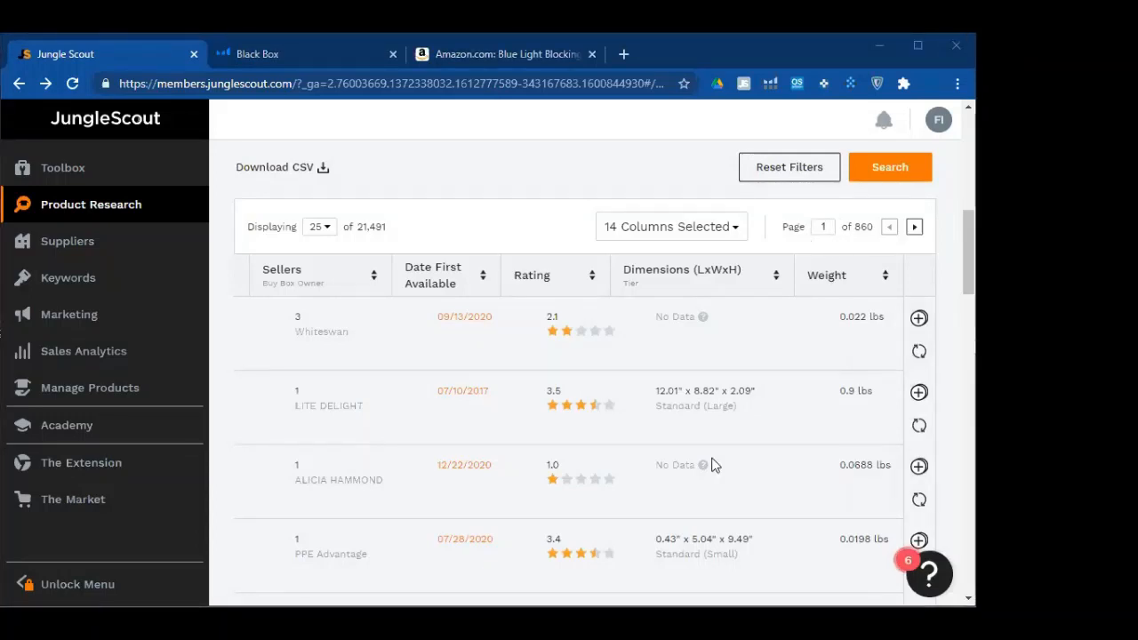
pyautogui.scroll(-3, 380, 512)
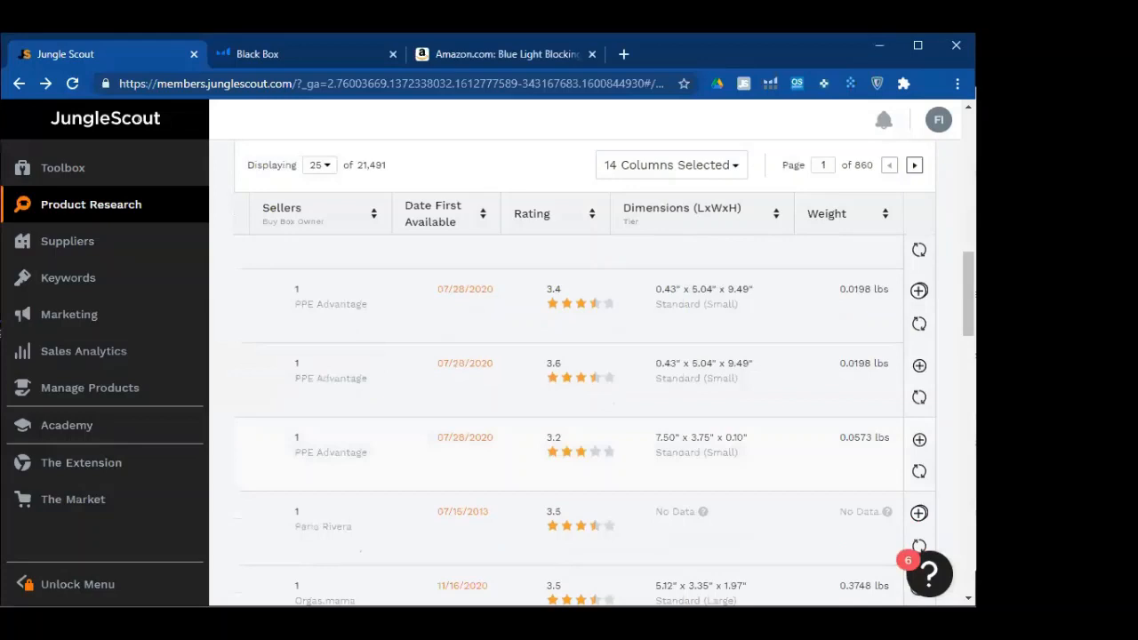
pyautogui.scroll(-10, 467, 553)
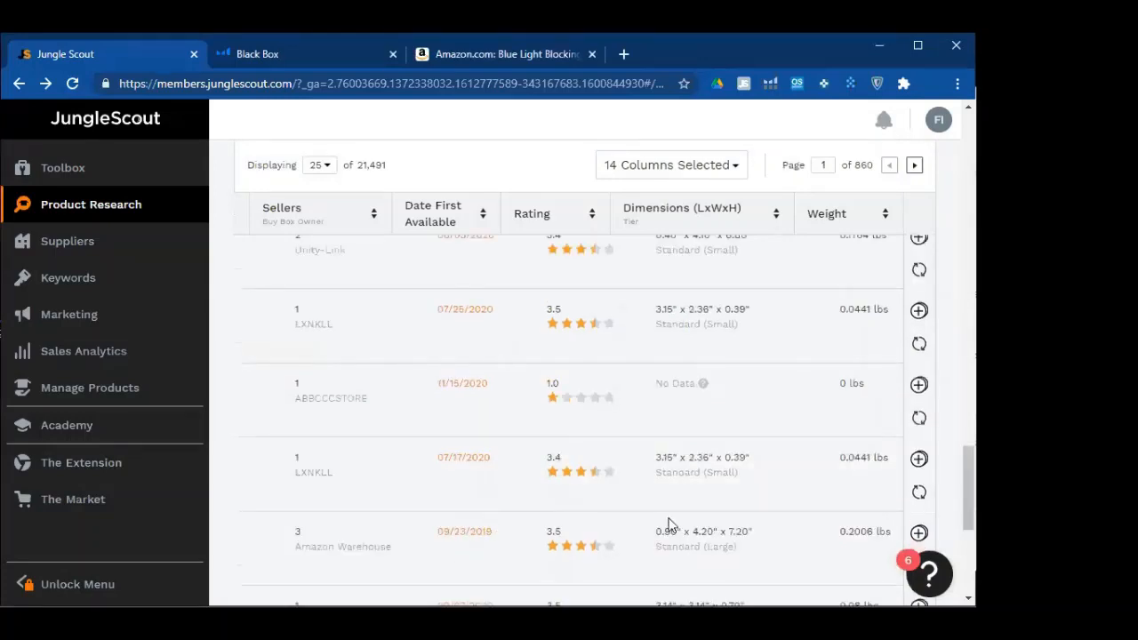
pyautogui.scroll(-3, 670, 526)
pyautogui.moveTo(672, 525); pyautogui.dragTo(214, 526)
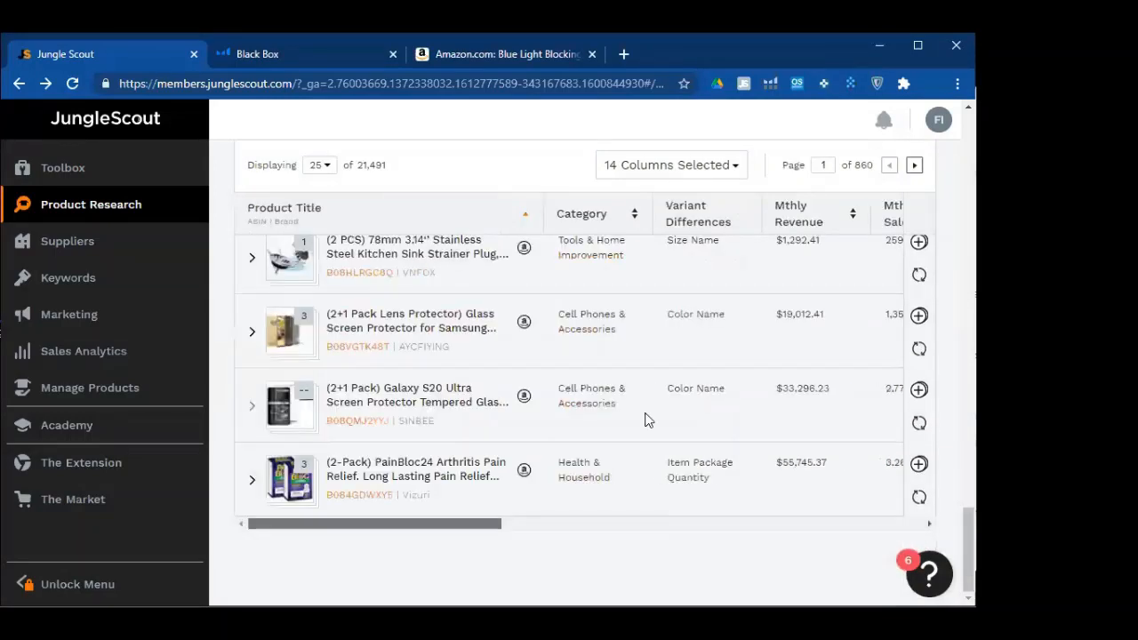
pyautogui.scroll(5, 648, 420)
pyautogui.scroll(5, 870, 388)
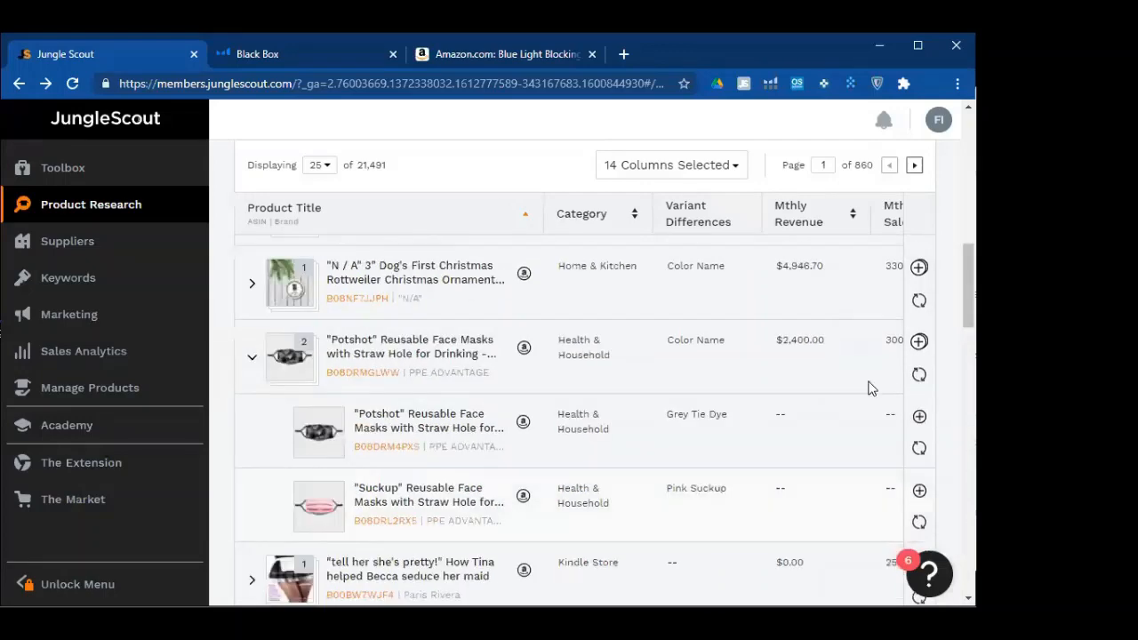
pyautogui.scroll(3, 870, 388)
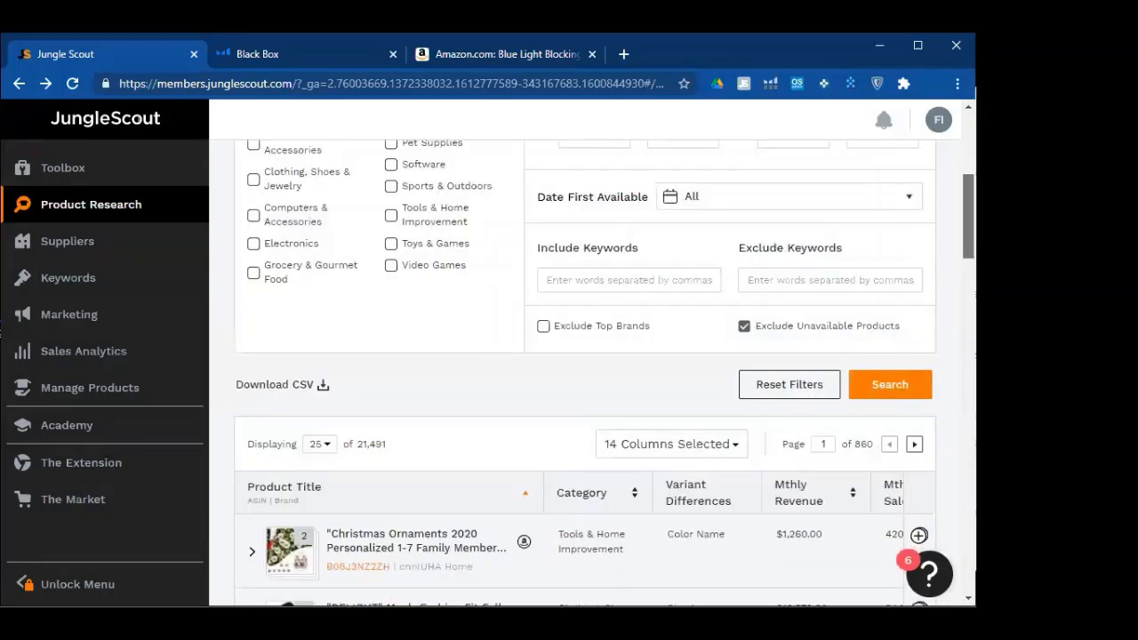
pyautogui.scroll(-3, 852, 296)
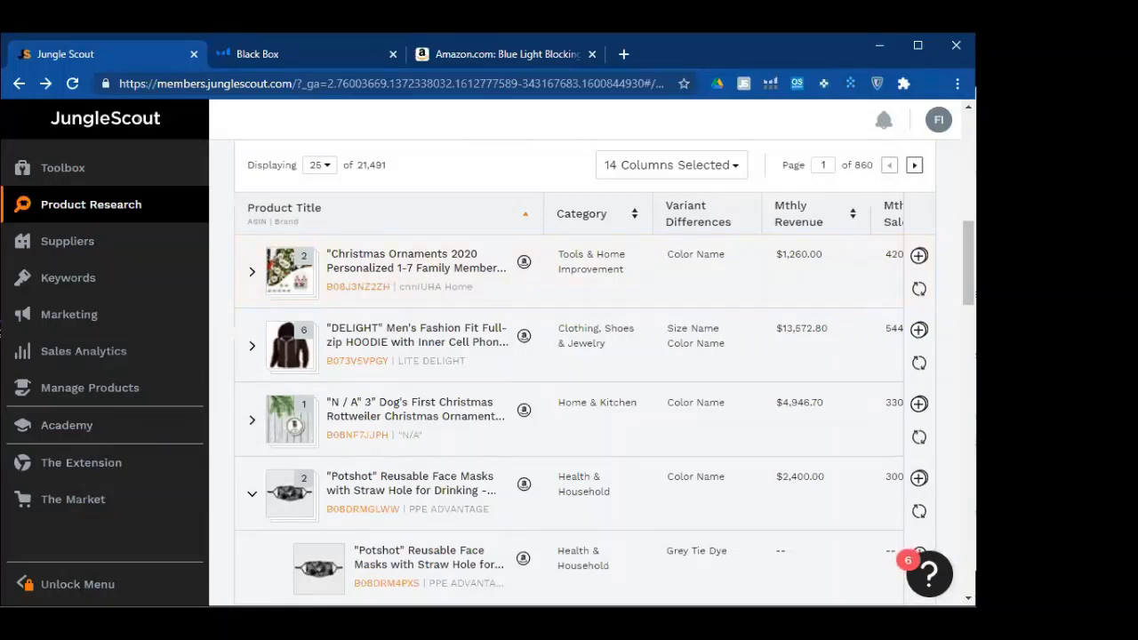
# Refresh the data for the Christmas Ornaments and DELIGHT hoodie products
pyautogui.click(918, 294)
pyautogui.click(918, 291)
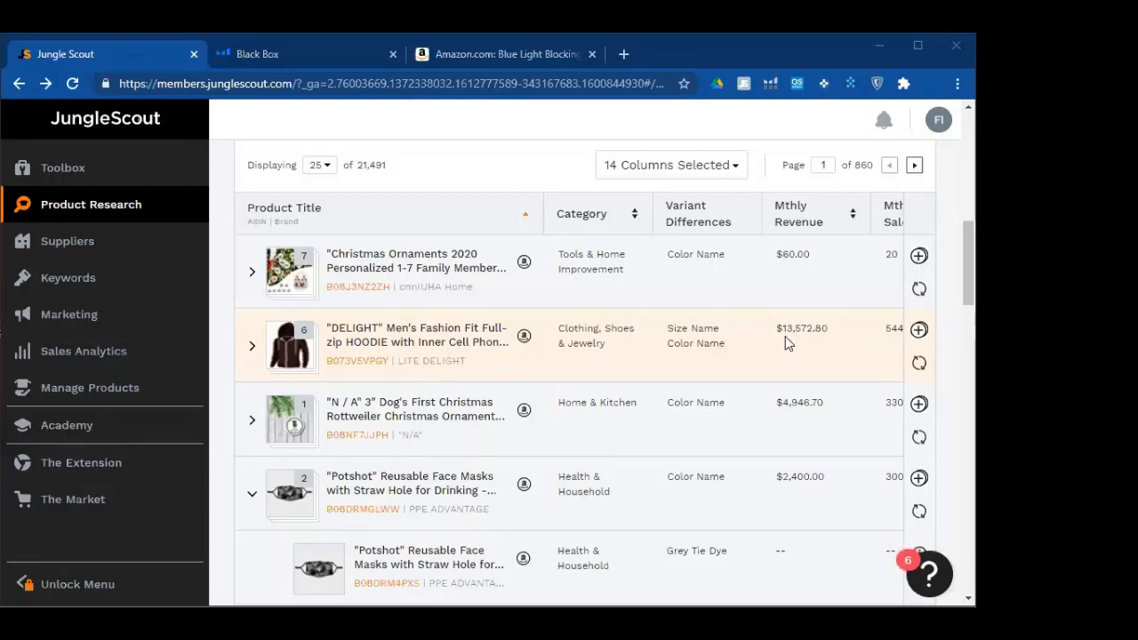
pyautogui.click(919, 364)
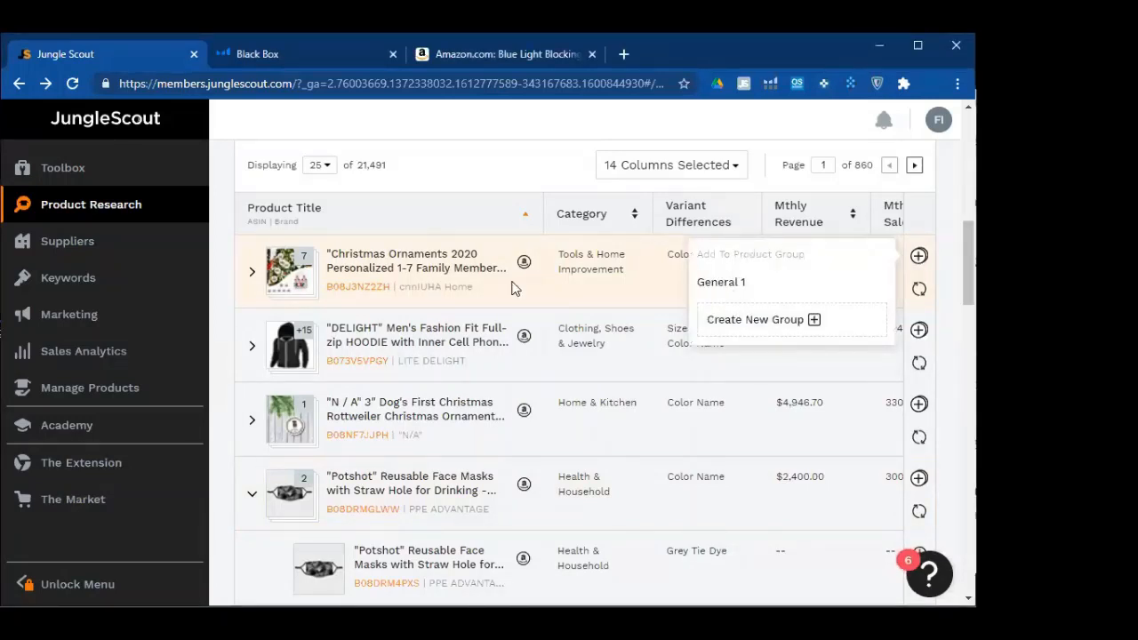
pyautogui.click(738, 318)
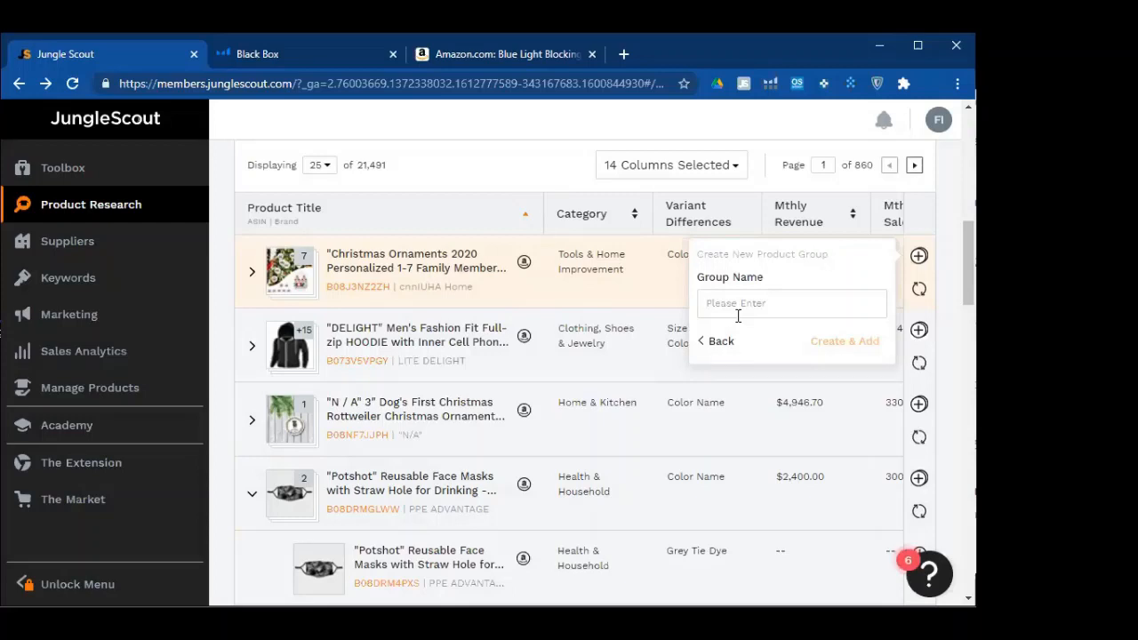
pyautogui.click(884, 342)
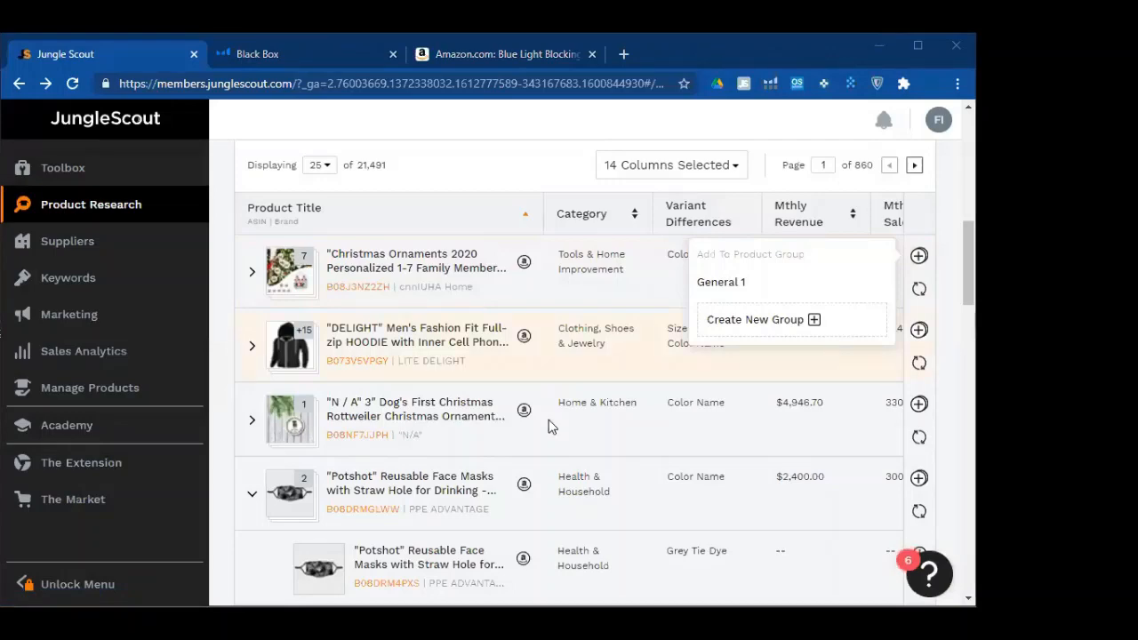
pyautogui.scroll(-4, 552, 427)
pyautogui.scroll(12, 663, 420)
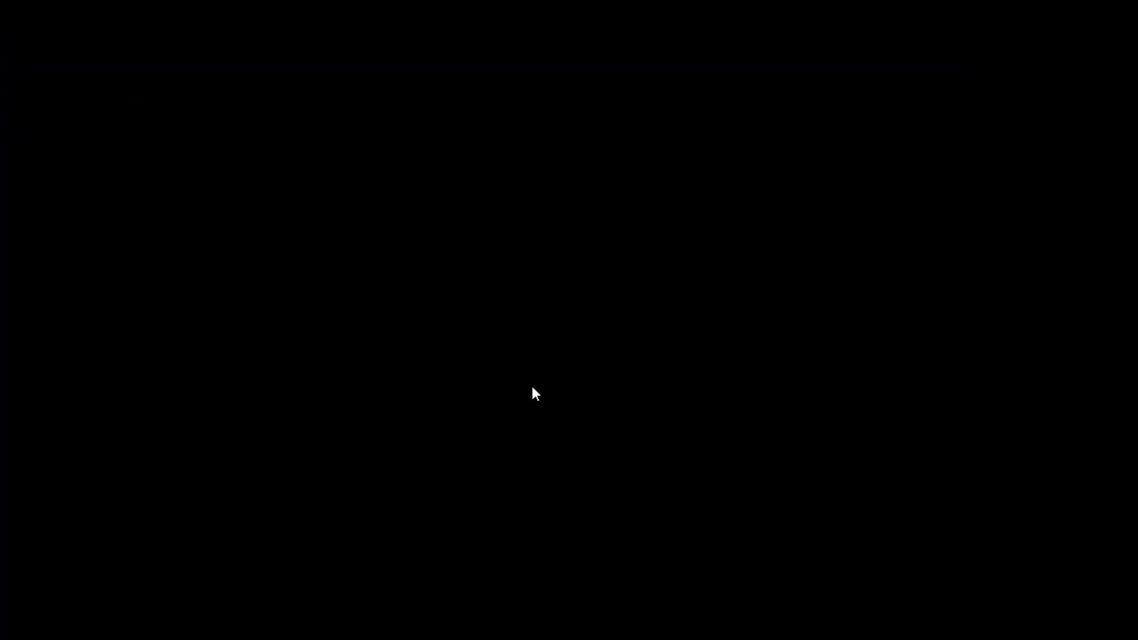
# Open the Christmas Ornaments listing on Amazon from its View on Amazon icon
pyautogui.scroll(-2, 513, 348)
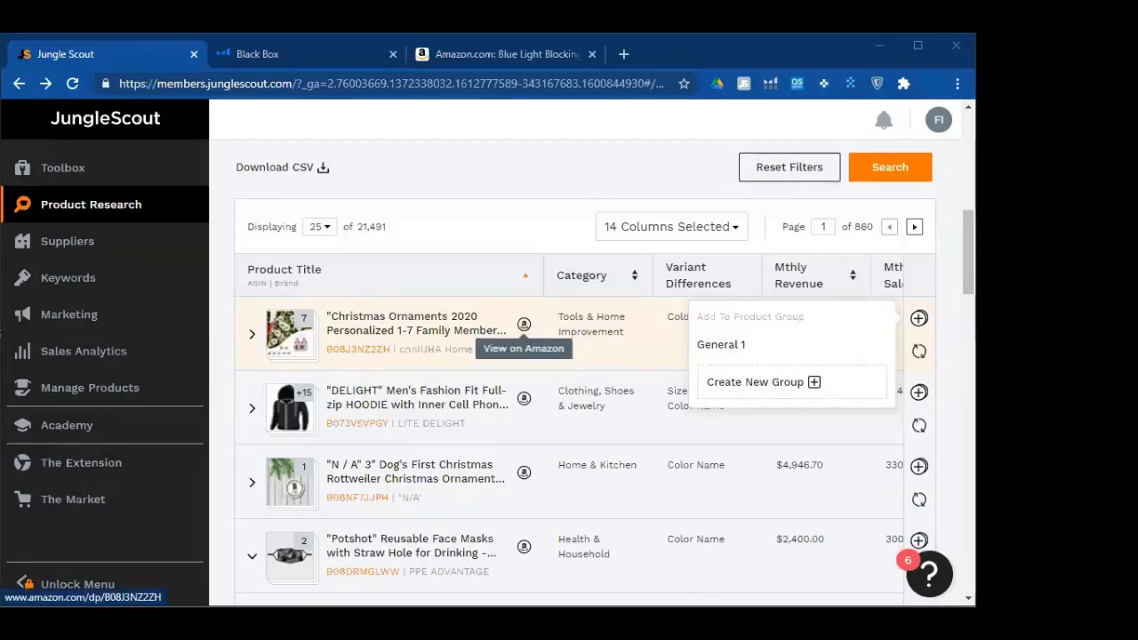
pyautogui.click(523, 328)
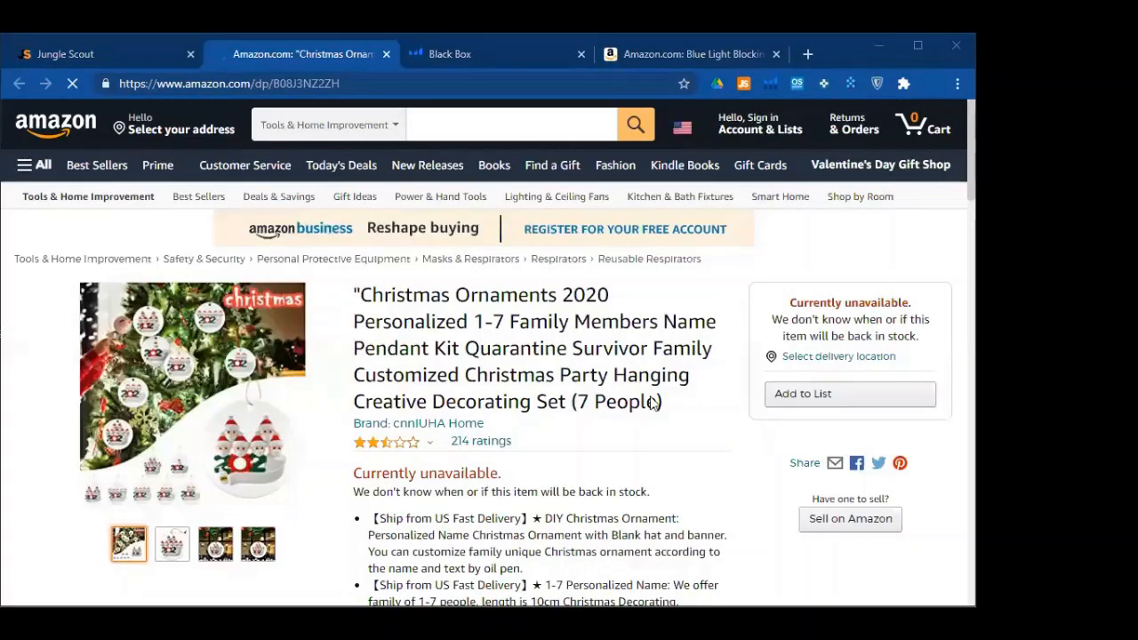